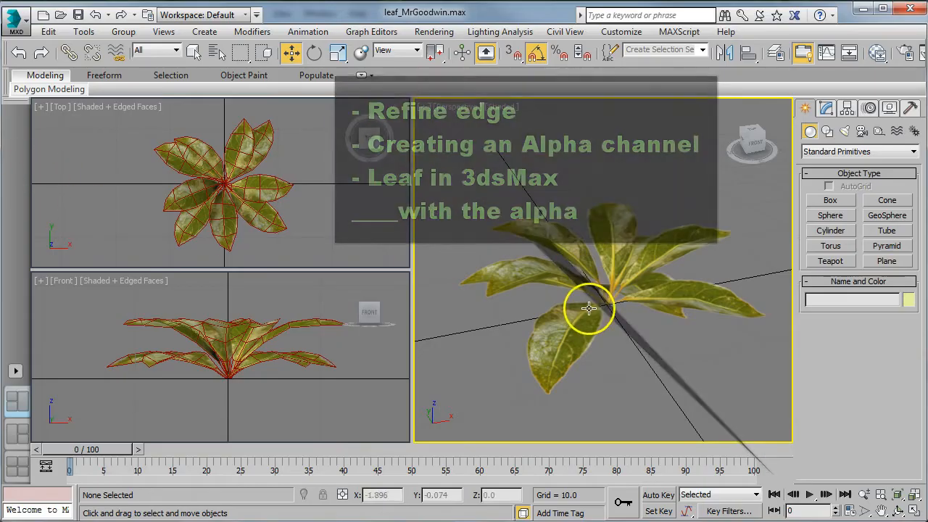
middle_click_drag(642, 321, 619, 372, "alt")
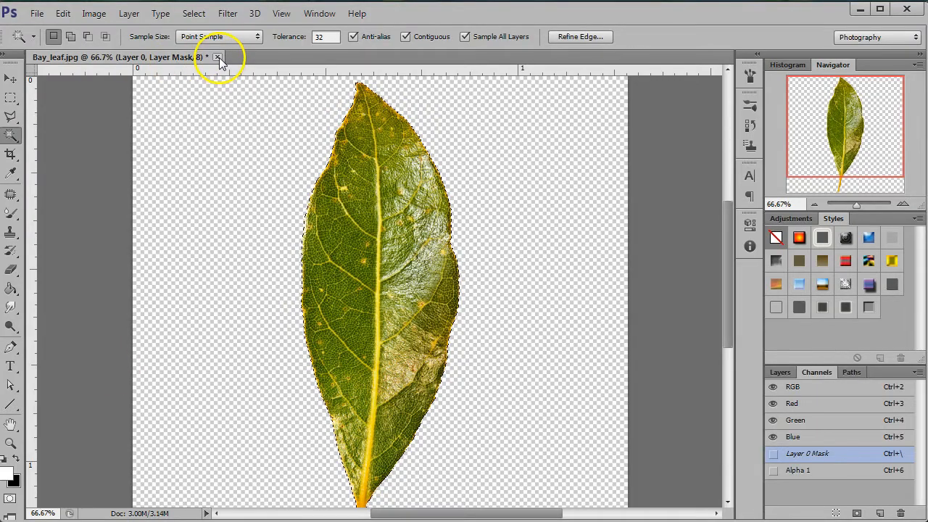
Step: In Photoshop, close the already masked Bay_leaf.jpg document and open the original Bay_leaf.jpg image
left_click(216, 58)
left_click(459, 212)
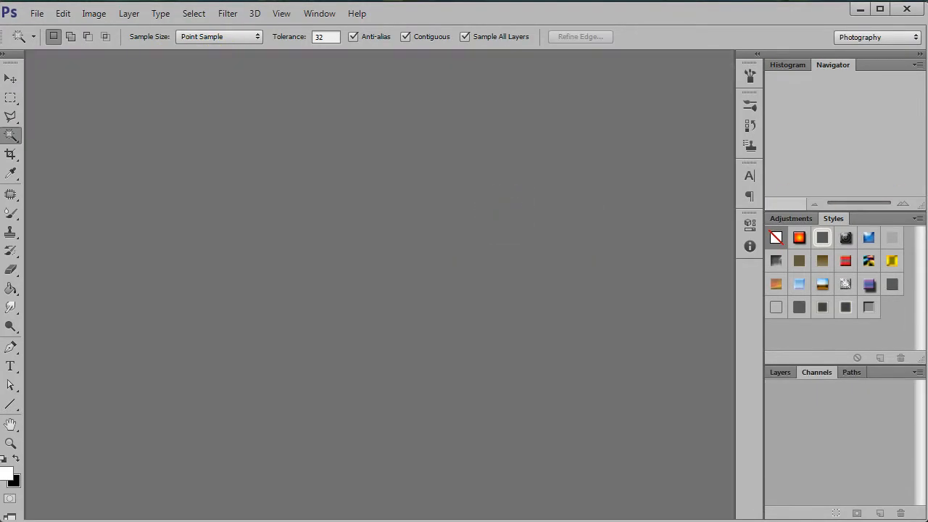
left_click_drag(303, 165, 308, 165)
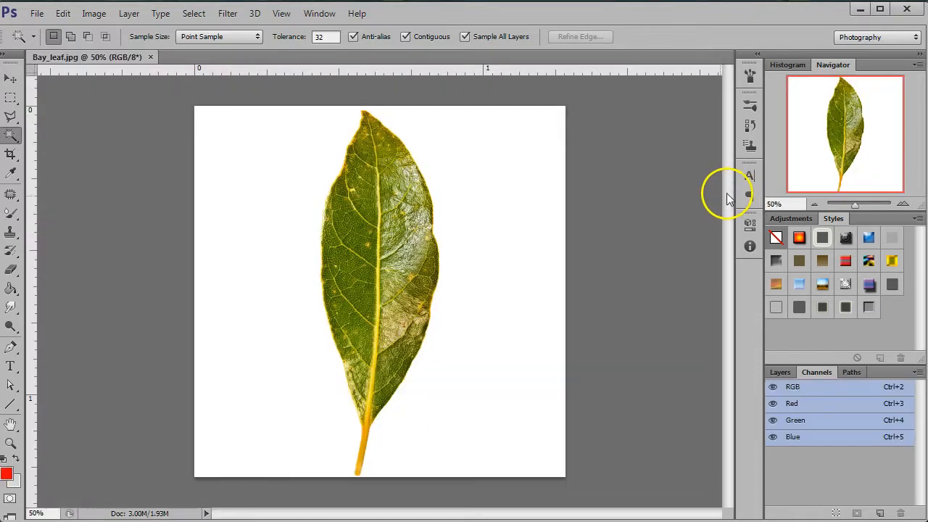
Step: Convert the locked Background layer into a regular layer named BayLeaf
left_click(779, 372)
double_click(864, 461)
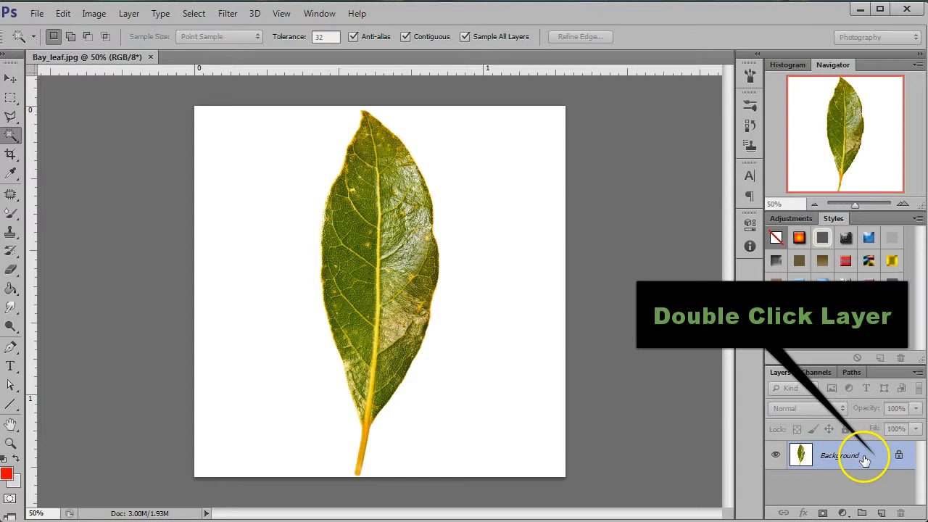
left_click(743, 321)
left_click_drag(621, 321, 437, 321)
type("BayLeaf")
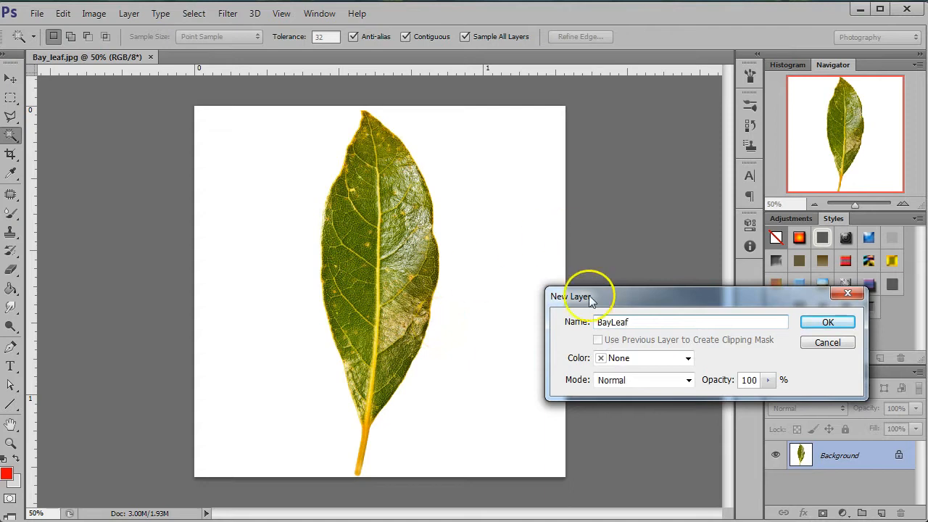
left_click(828, 324)
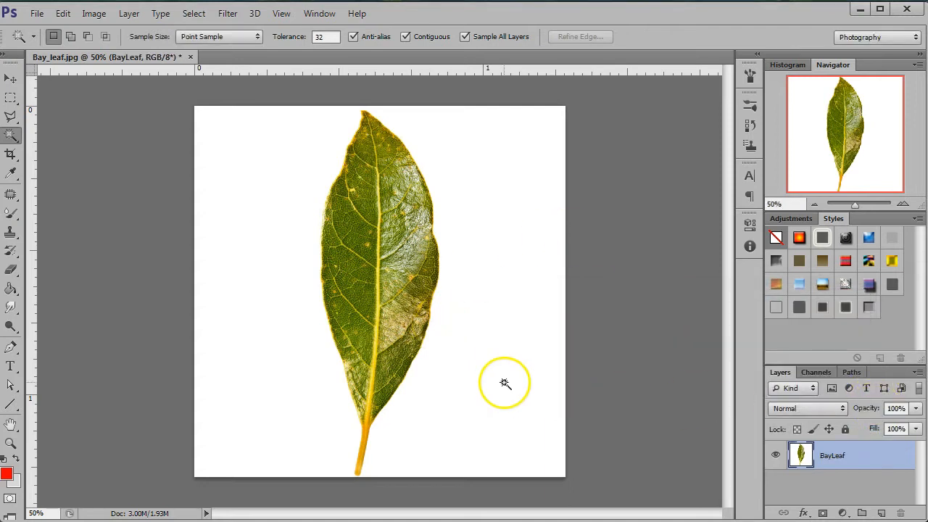
Step: Select the white background around the leaf with the Quick Selection tool at brush size 39
left_click(11, 137)
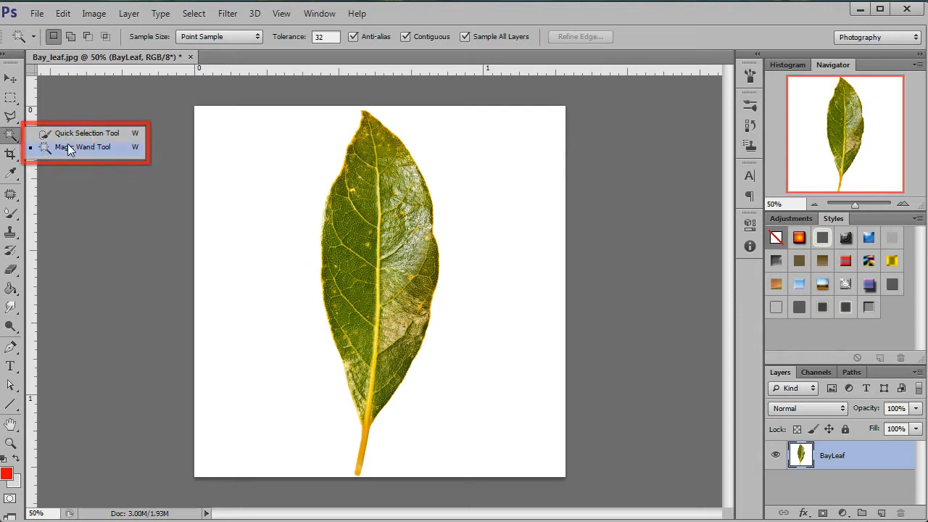
left_click(67, 146)
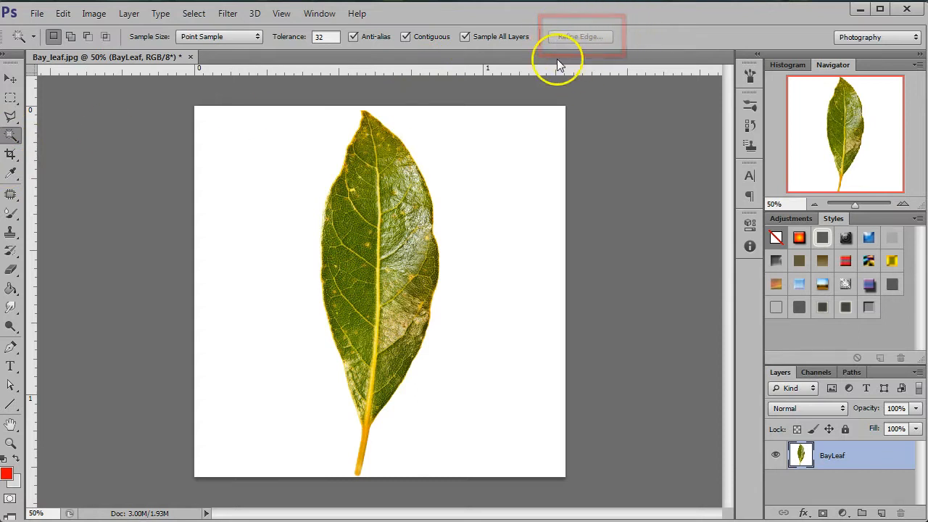
left_click(11, 139)
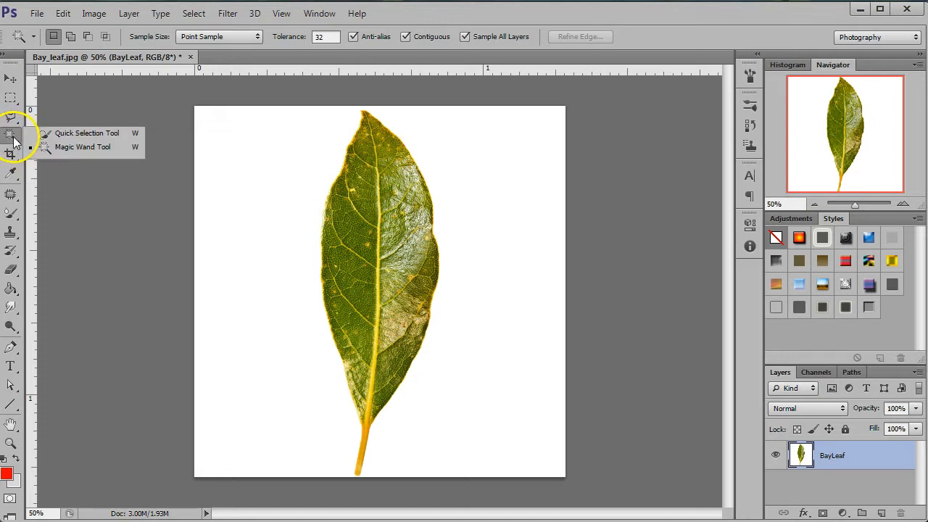
left_click(94, 135)
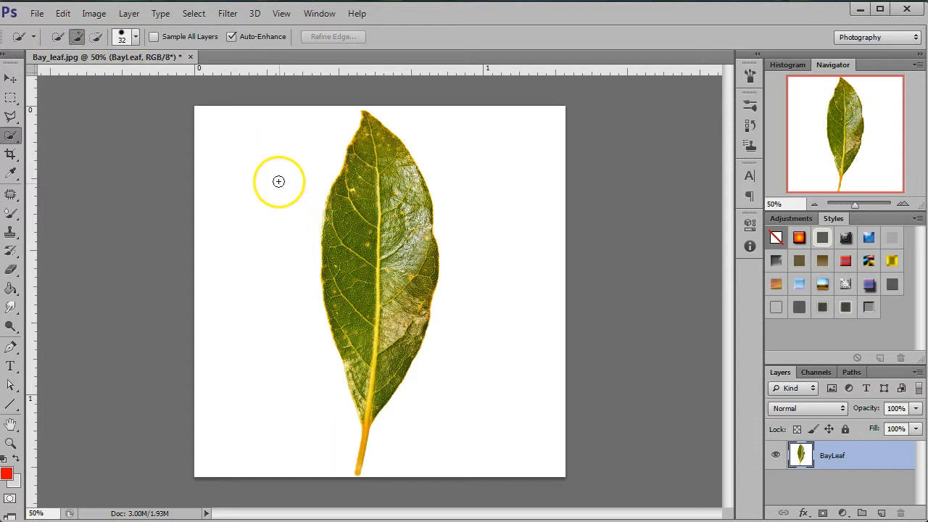
left_click(135, 38)
left_click_drag(76, 81, 80, 82)
mouse_move(286, 169)
left_mouse_down()
mouse_move(254, 314)
mouse_move(542, 281)
mouse_move(404, 125)
mouse_move(435, 123)
mouse_move(497, 463)
mouse_move(384, 466)
left_mouse_up()
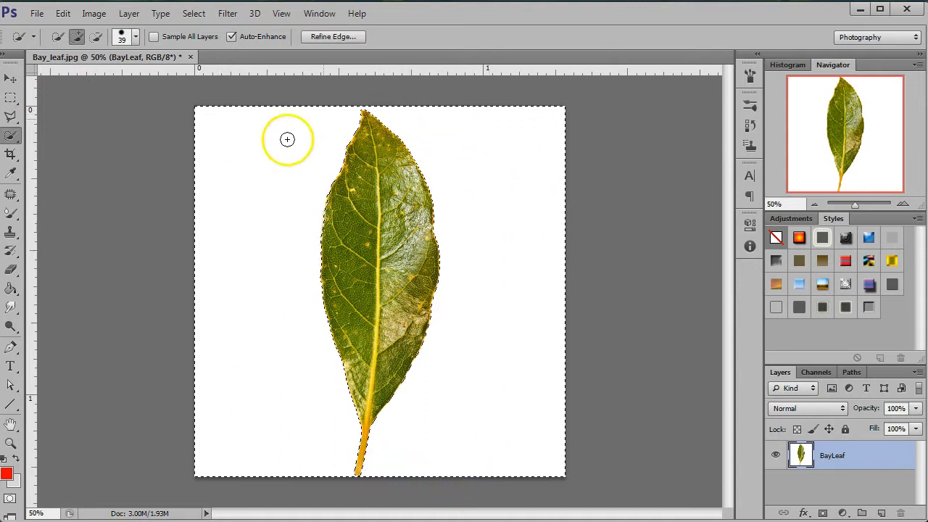
Step: Start a new Quick Selection on the leaf and extend it from the tip down toward the stem
left_click(366, 211)
left_click(356, 239)
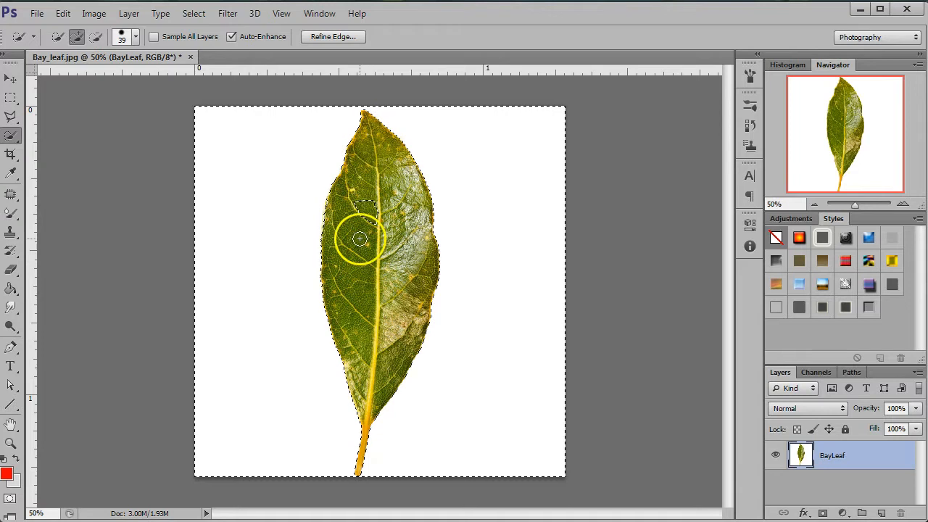
left_click(59, 38)
left_click(390, 201)
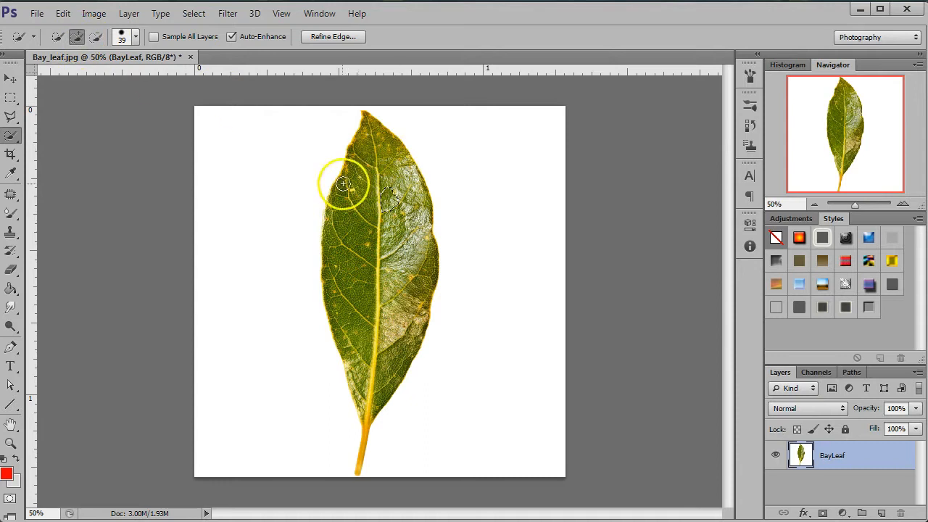
mouse_move(377, 181)
left_mouse_down()
mouse_move(362, 269)
mouse_move(398, 213)
mouse_move(348, 227)
mouse_move(372, 318)
mouse_move(397, 160)
left_mouse_up()
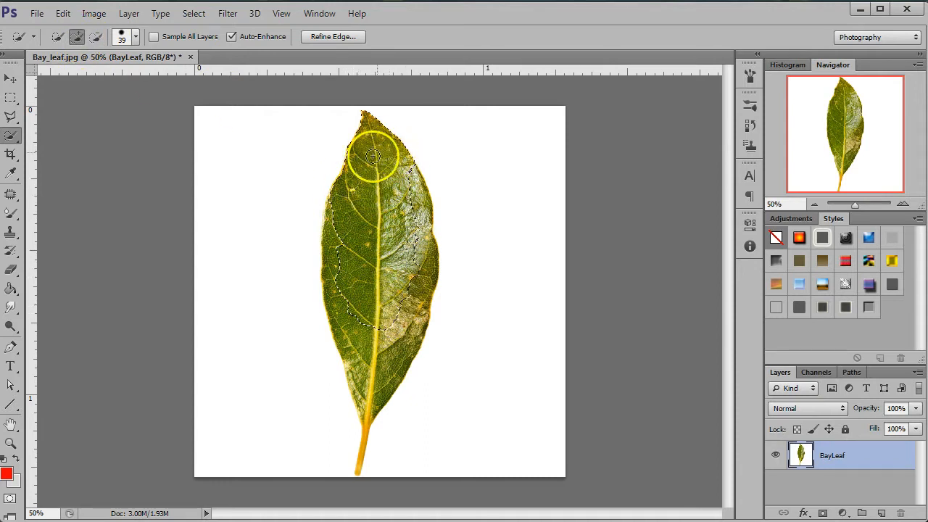
mouse_move(360, 327)
left_mouse_down()
mouse_move(400, 327)
mouse_move(374, 399)
left_mouse_up()
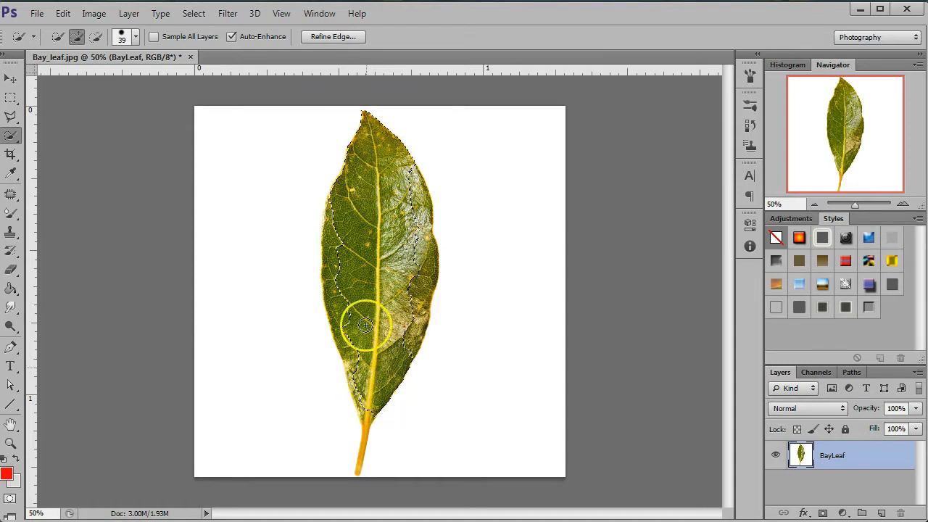
Step: Select the white background around the leaf with the Magic Wand tool
right_click(9, 140)
left_click(75, 149)
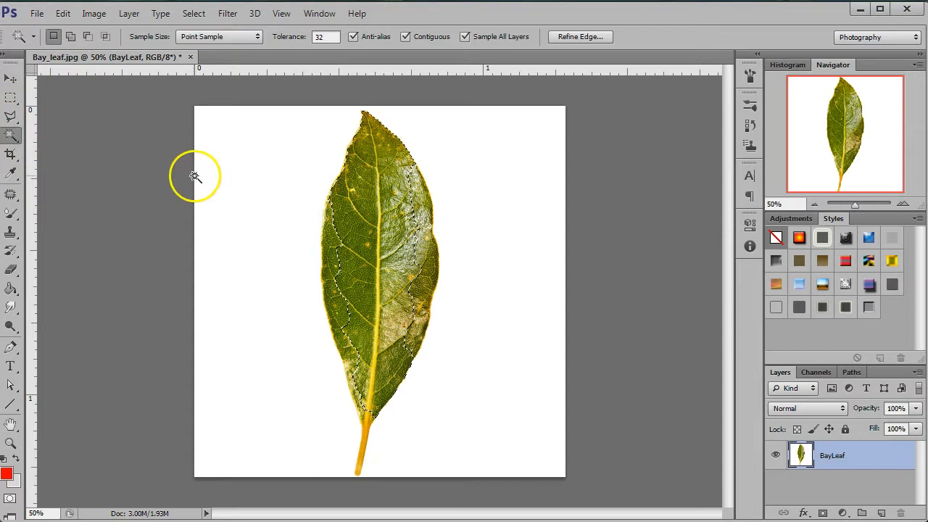
left_click(235, 150)
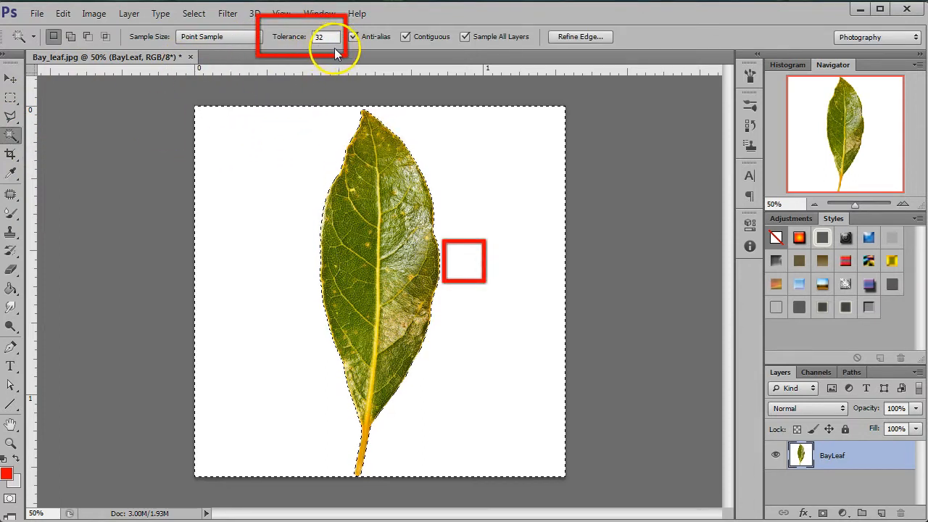
Step: Set the Magic Wand tolerance to 0 and clear the background selection
double_click(318, 37)
type("0")
key("ctrl+d")
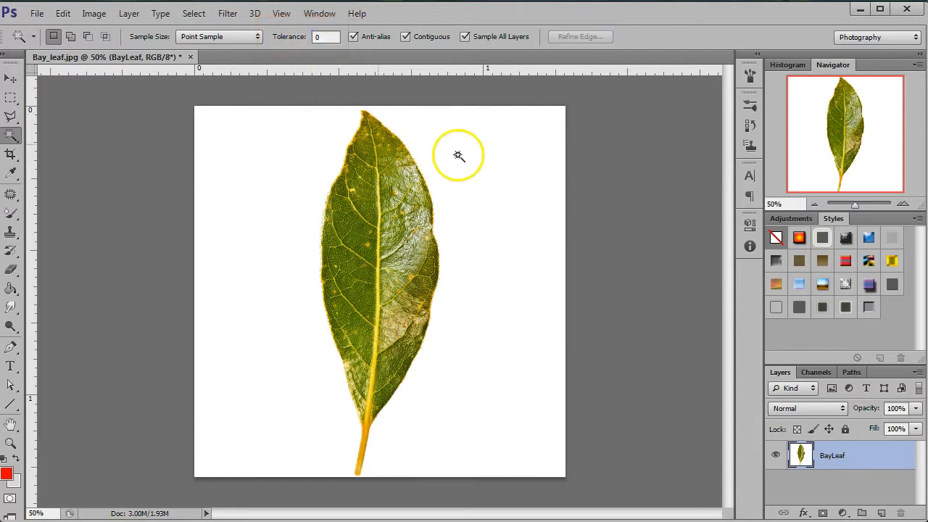
Step: Select the dark green pixels just below the side vein with the Magic Wand at pixel-level magnification
left_click(902, 205)
left_click(899, 205)
left_click(899, 205)
left_click(899, 205)
left_click(899, 205)
left_click(899, 205)
left_click_drag(844, 135, 839, 125)
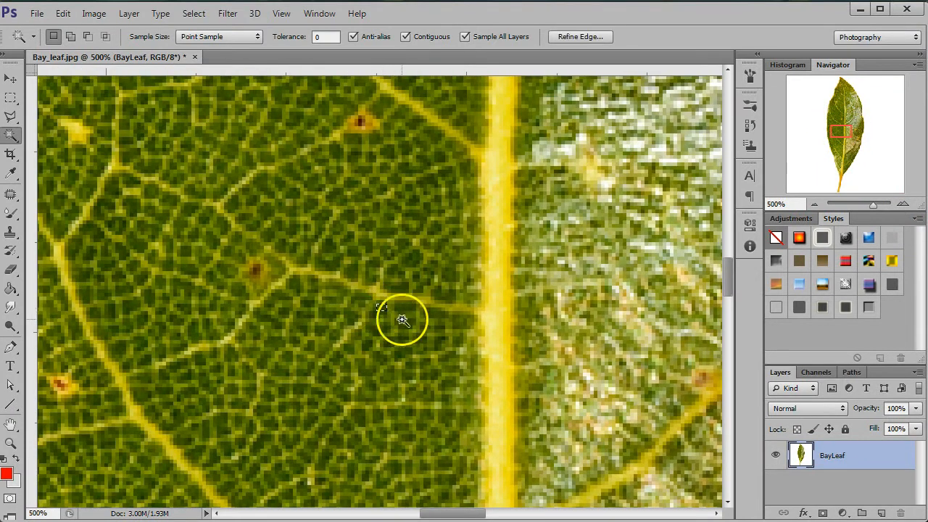
left_click(902, 205)
left_click(902, 205)
left_click(902, 205)
left_click(902, 205)
left_click(902, 205)
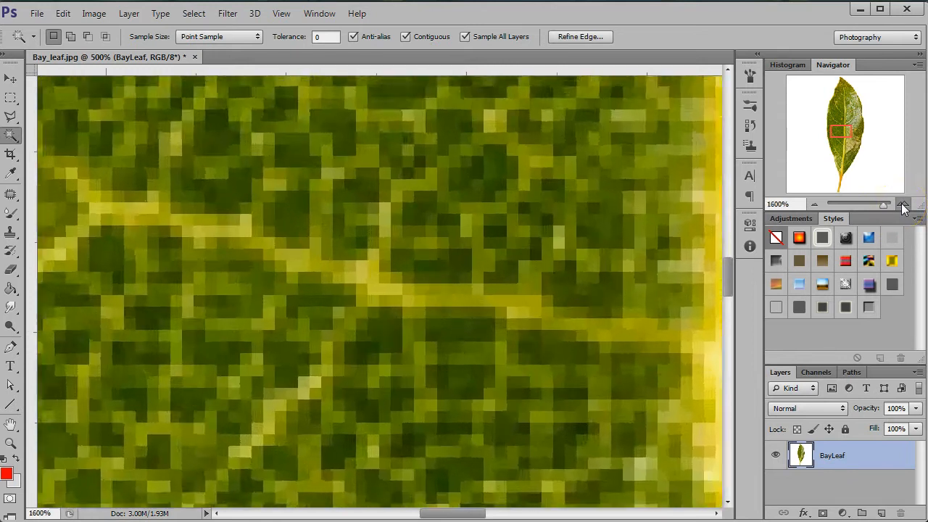
left_click(902, 205)
left_click(903, 205)
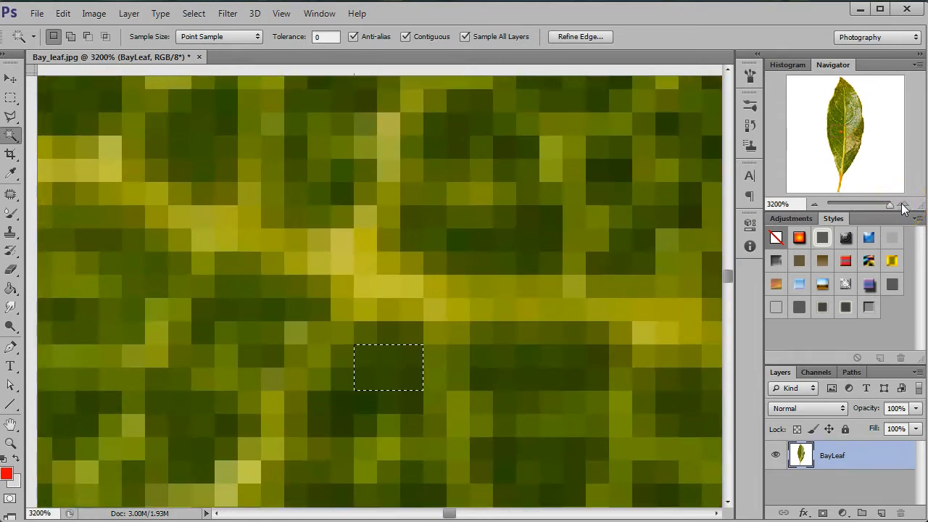
key("ctrl+d")
left_click(389, 356)
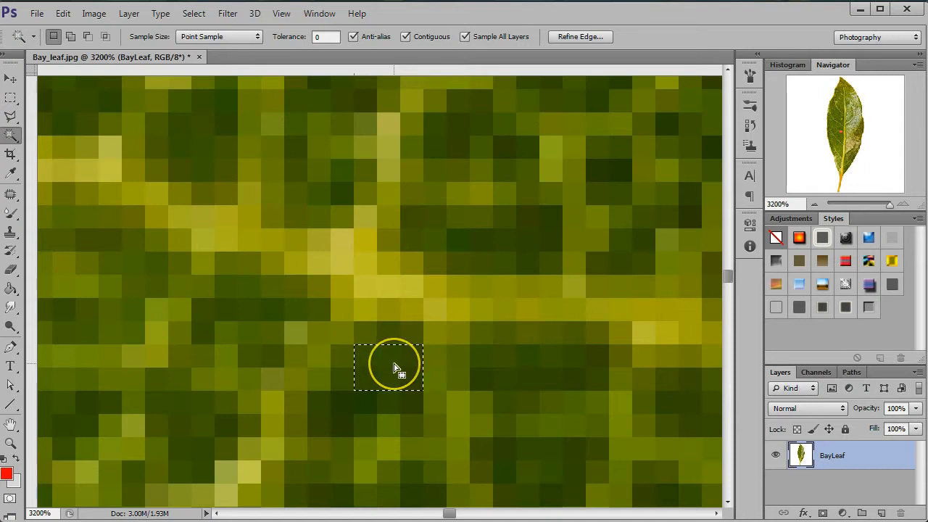
Step: Set the Magic Wand tolerance to 5 and reselect the same dark green pixels
double_click(336, 36)
type("5")
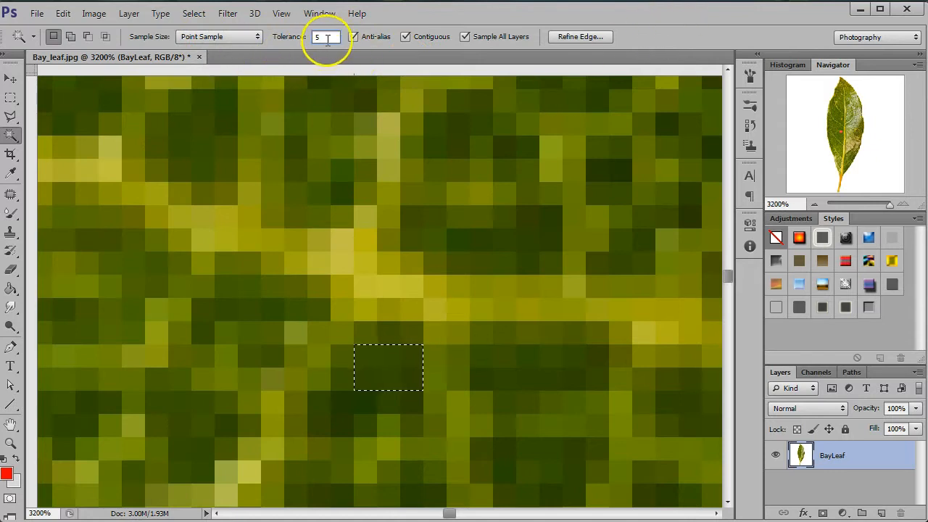
left_click(387, 362, "shift")
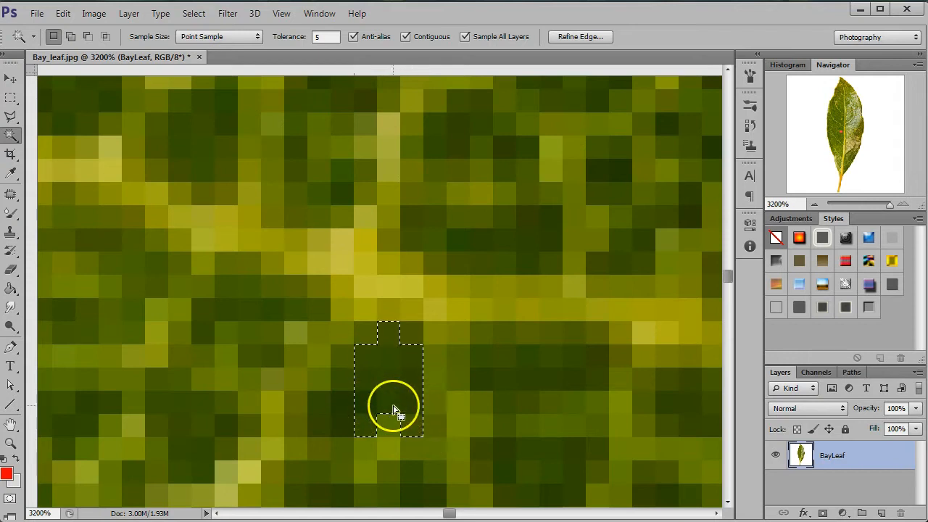
Step: Set the Magic Wand tolerance to 24, reselect from the same dark green pixels and examine the selection's extent
left_click(327, 36)
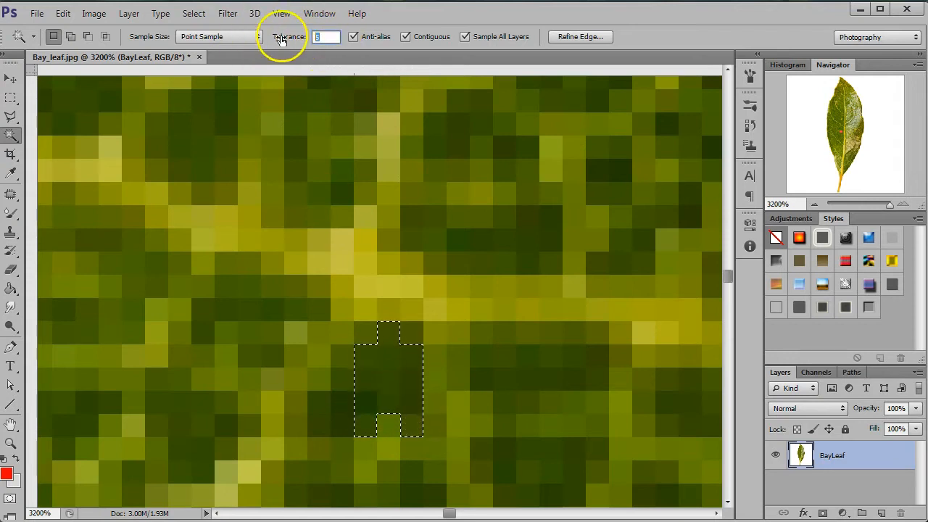
type("24")
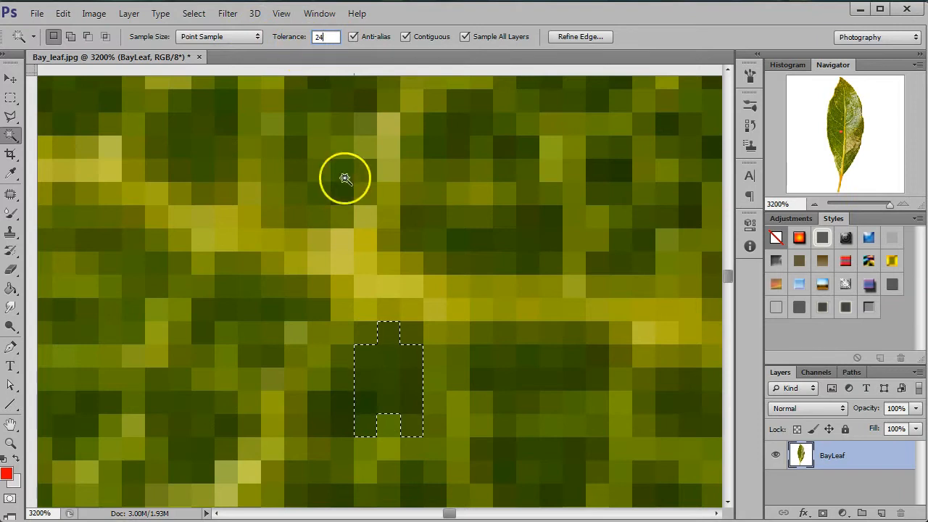
left_click(386, 357)
left_click(388, 358)
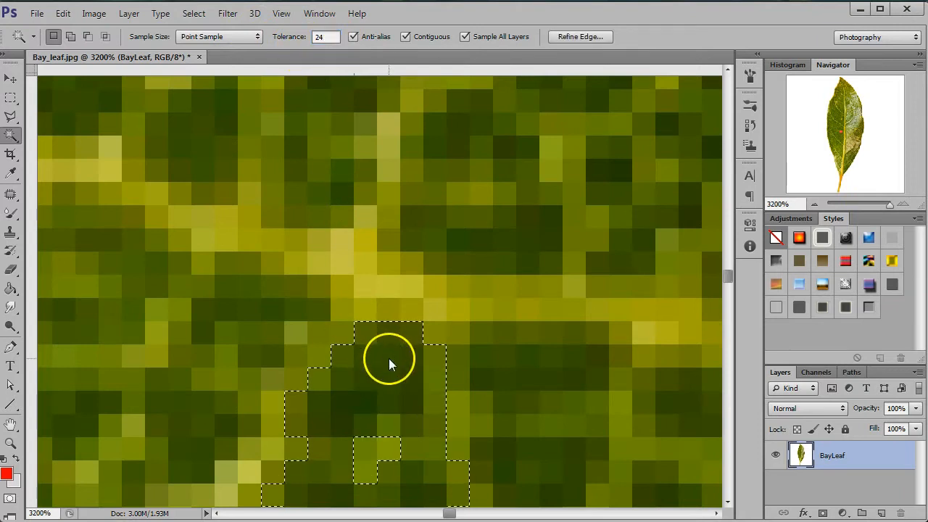
scroll(399, 357, "down", 3)
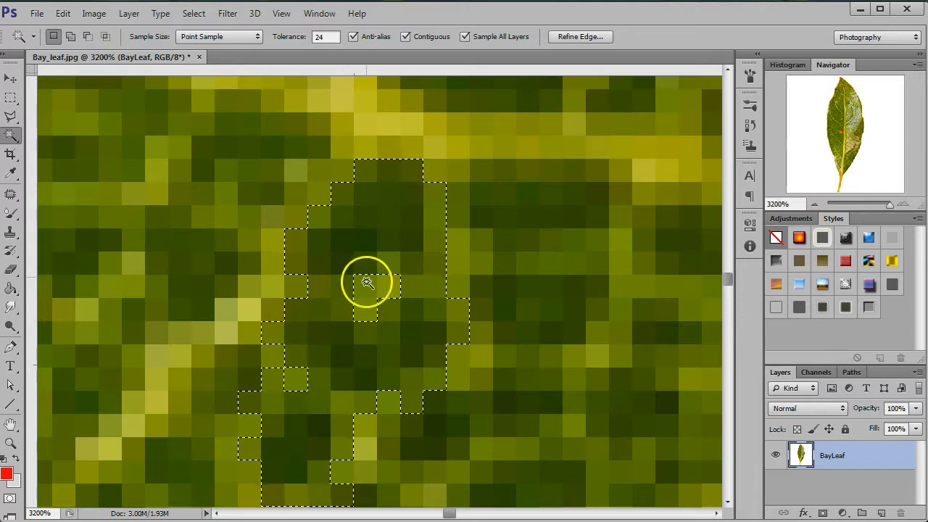
scroll(381, 292, "down", 2)
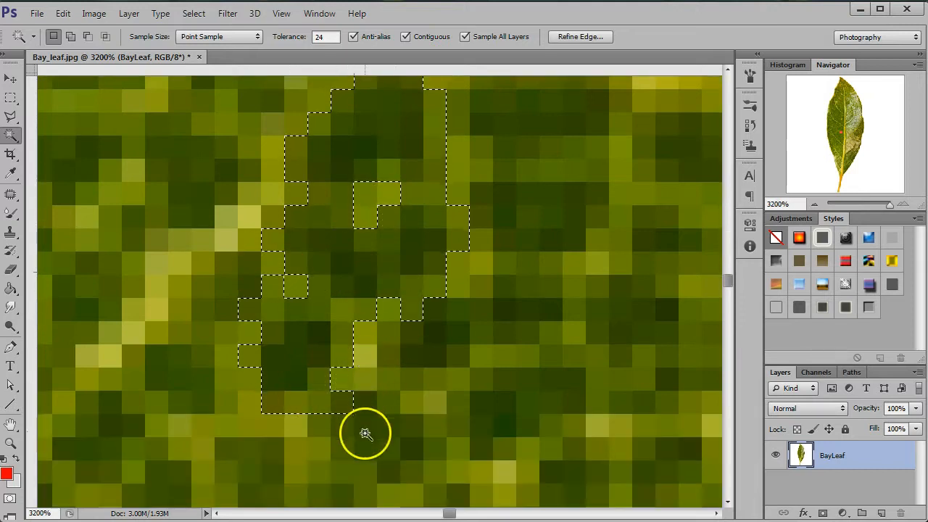
scroll(515, 195, "up", 2)
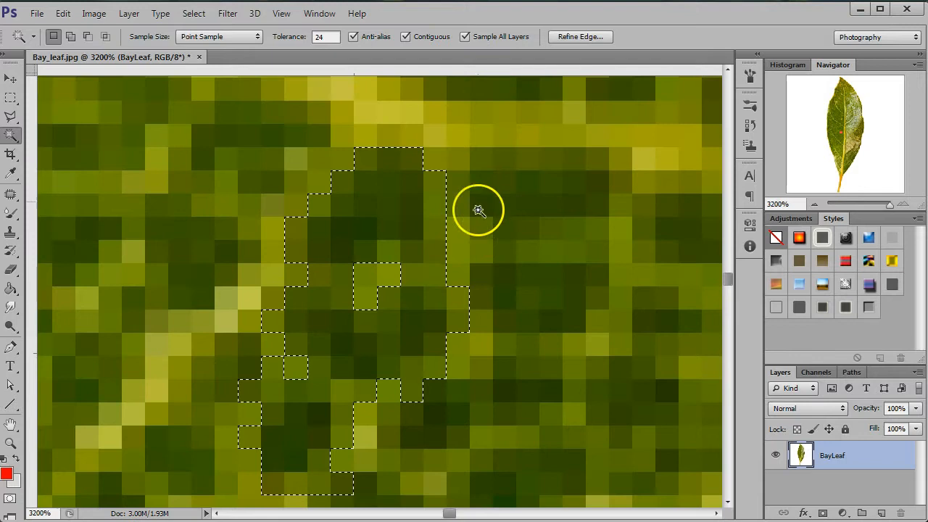
Step: Set the Magic Wand tolerance to 32 and select the white background around the leaf
key("ctrl+d")
left_click(813, 205)
left_click(813, 205)
left_click(813, 205)
left_click(333, 37)
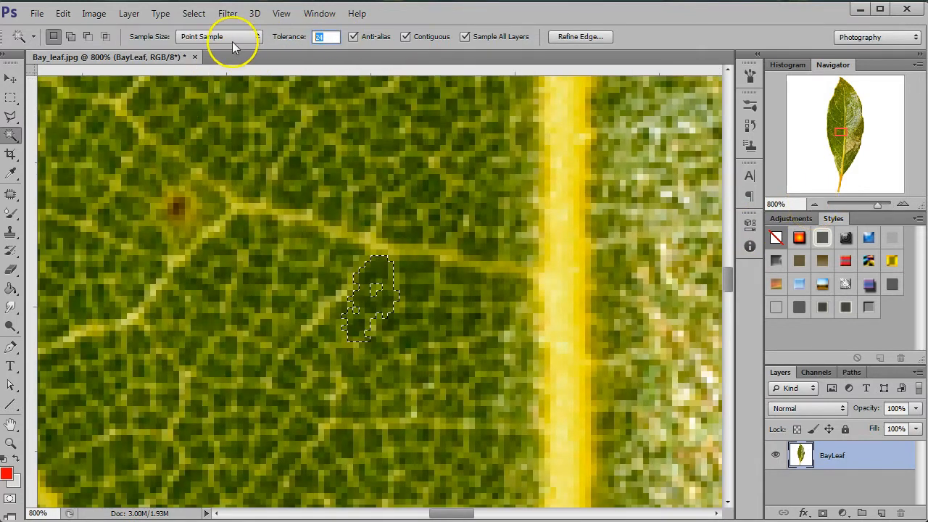
type("32")
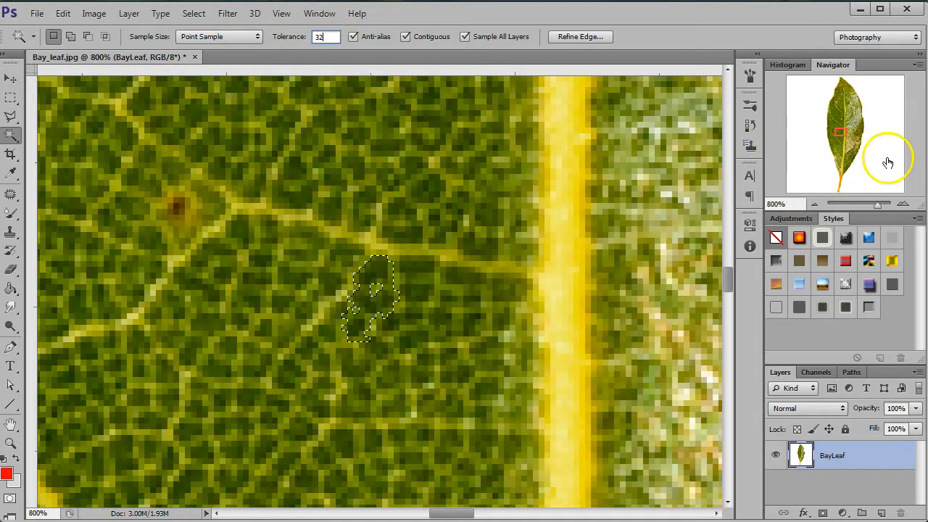
left_click(813, 200)
left_click(814, 200)
left_click(814, 200)
left_click(814, 200)
left_click(814, 200)
left_click(813, 200)
left_click(813, 203)
left_click_drag(847, 138, 832, 108)
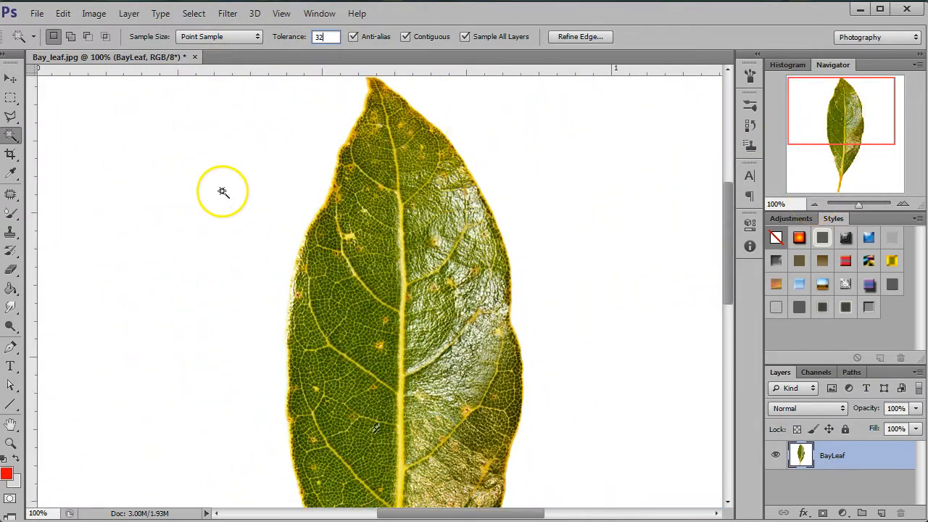
left_click(196, 186)
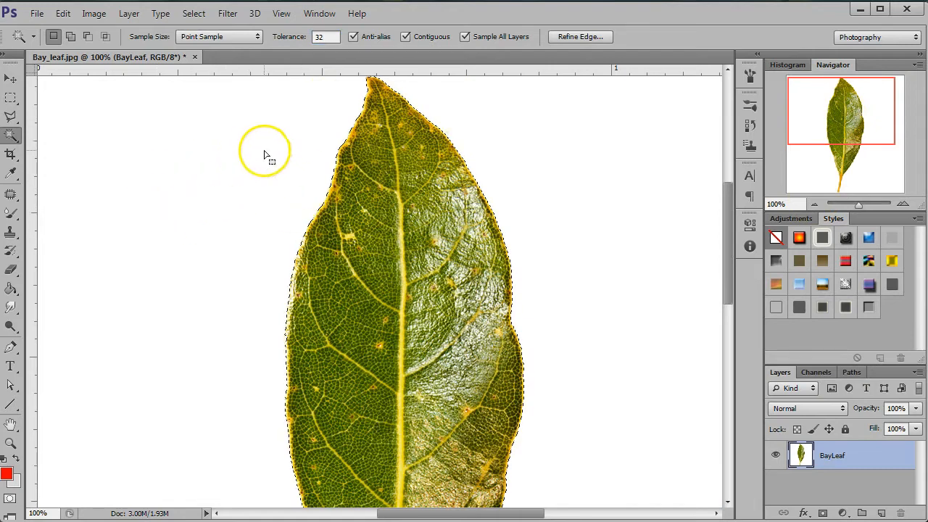
Step: Inspect the selection edge closely around the leaf's tip
left_click(902, 203)
left_click(903, 204)
left_click_drag(844, 103, 840, 81)
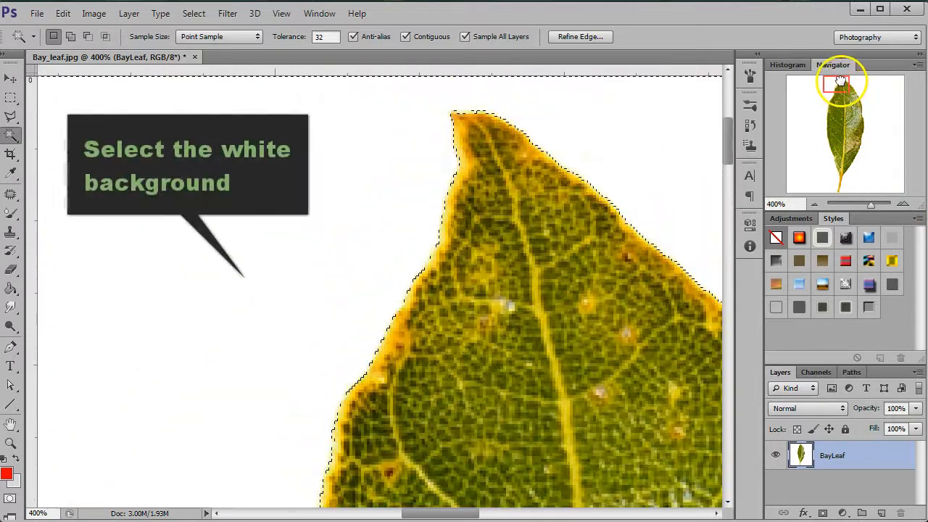
Step: Expand the white background selection by 1 pixel so it cuts slightly into the leaf's edge
left_click(902, 205)
left_click(902, 205)
left_click(902, 205)
left_click(902, 205)
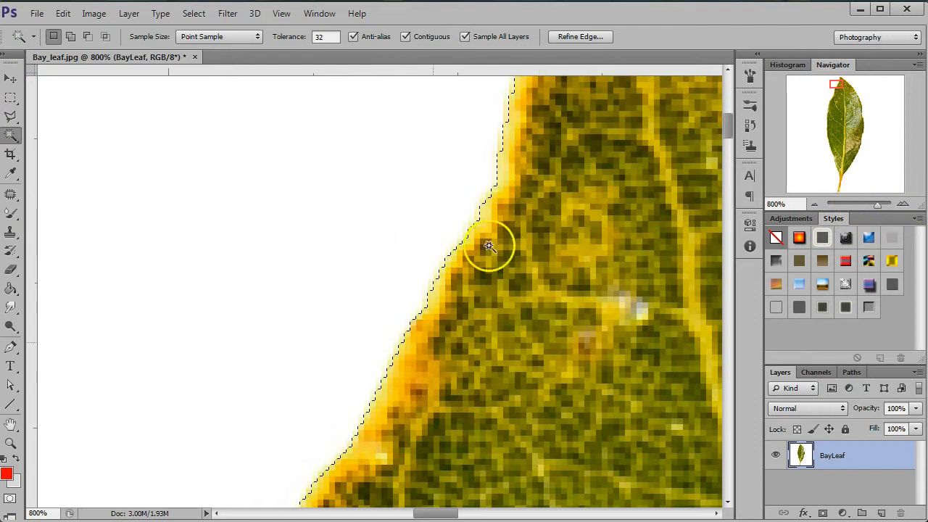
left_click(230, 15)
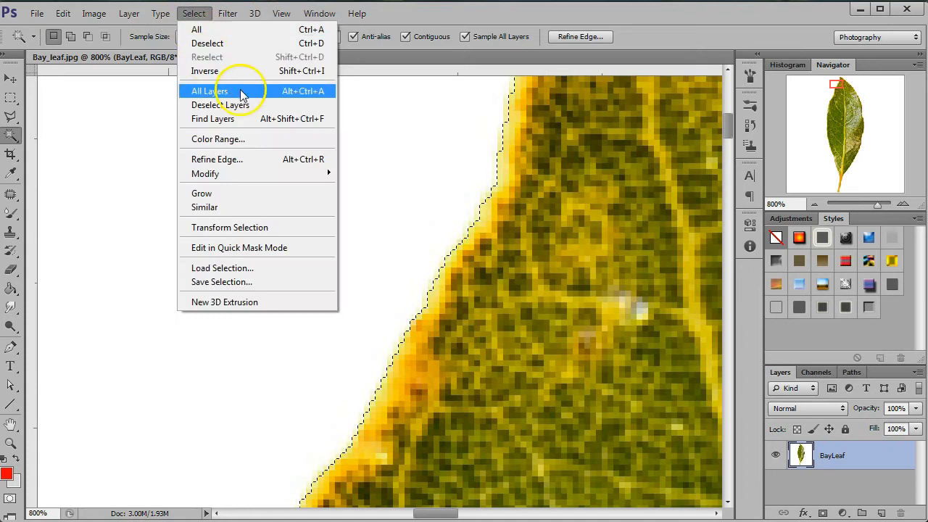
mouse_move(262, 179)
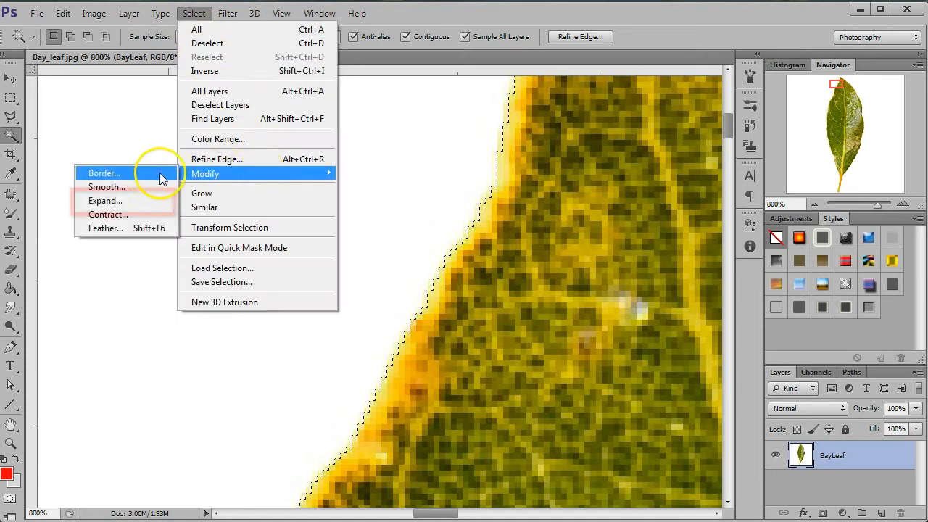
left_click(138, 203)
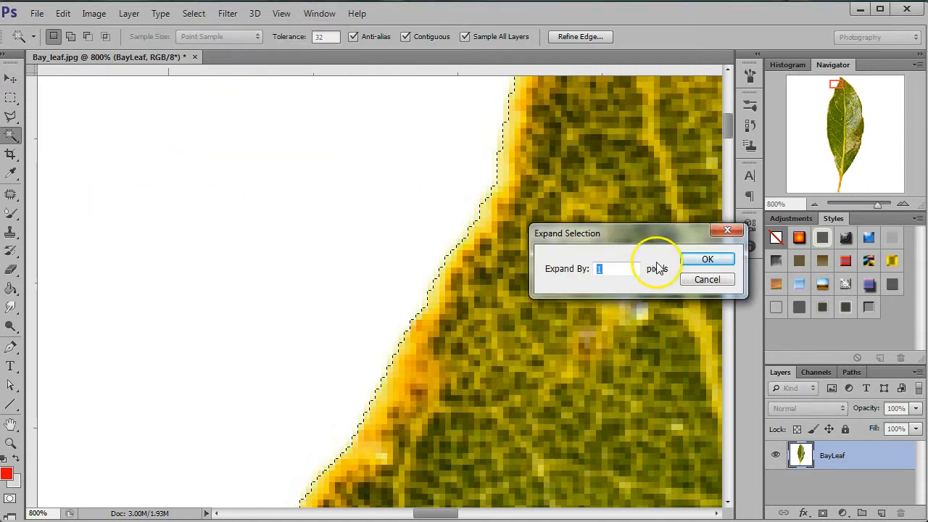
left_click(713, 265)
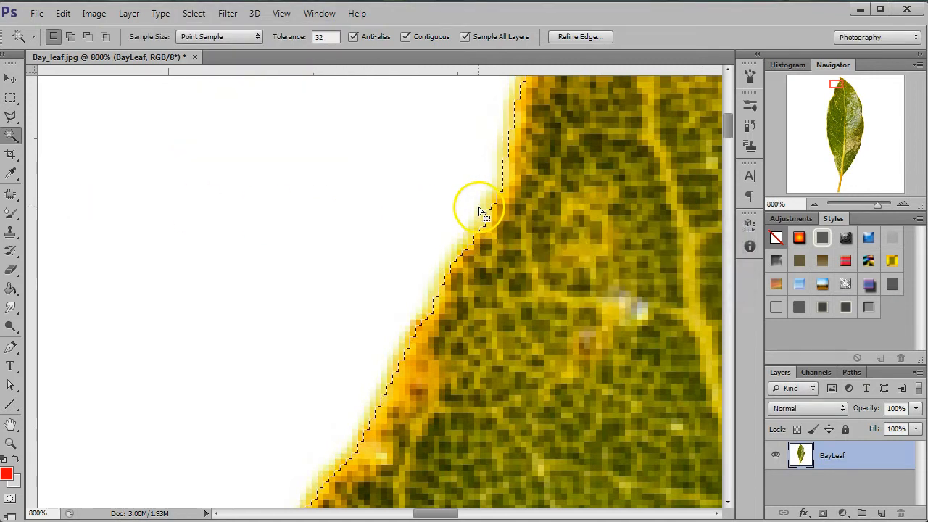
Step: Invert the selection so that the leaf is selected instead of the background
scroll(489, 225, "down", 5)
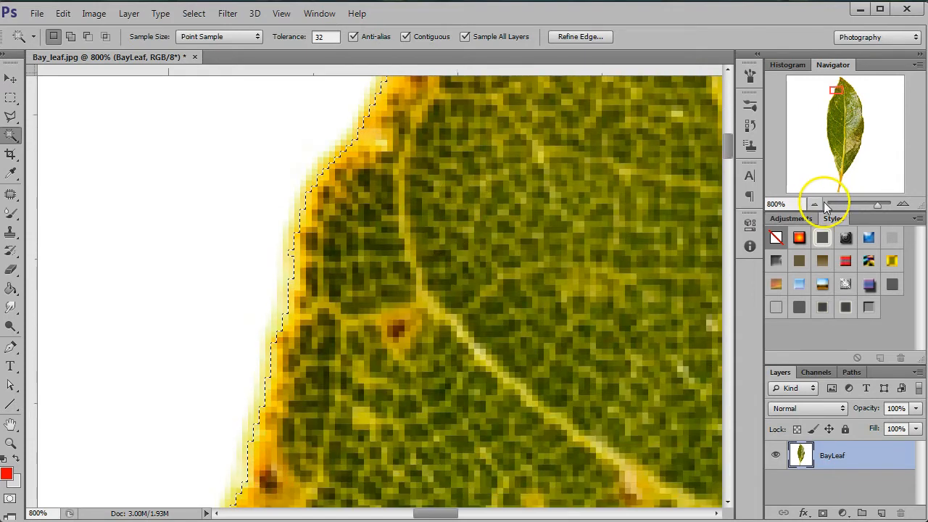
left_click(814, 204)
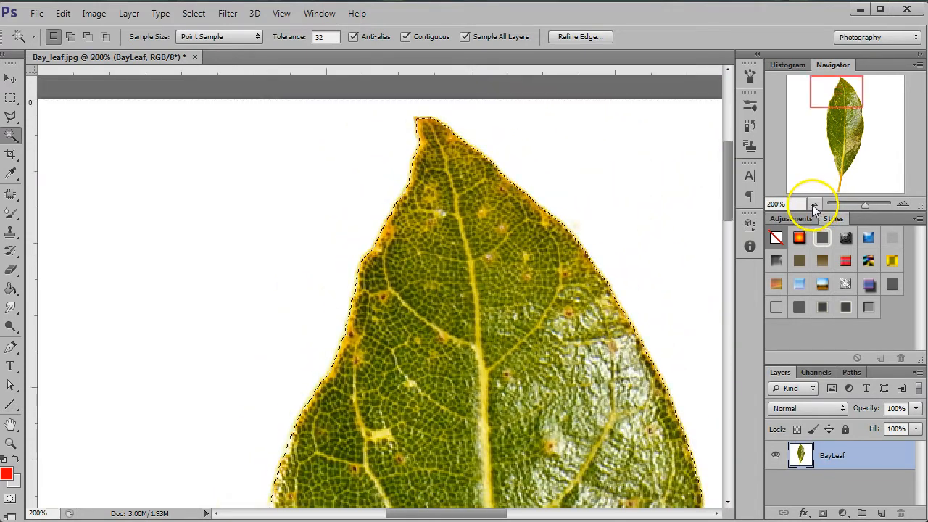
left_click_drag(833, 92, 853, 81)
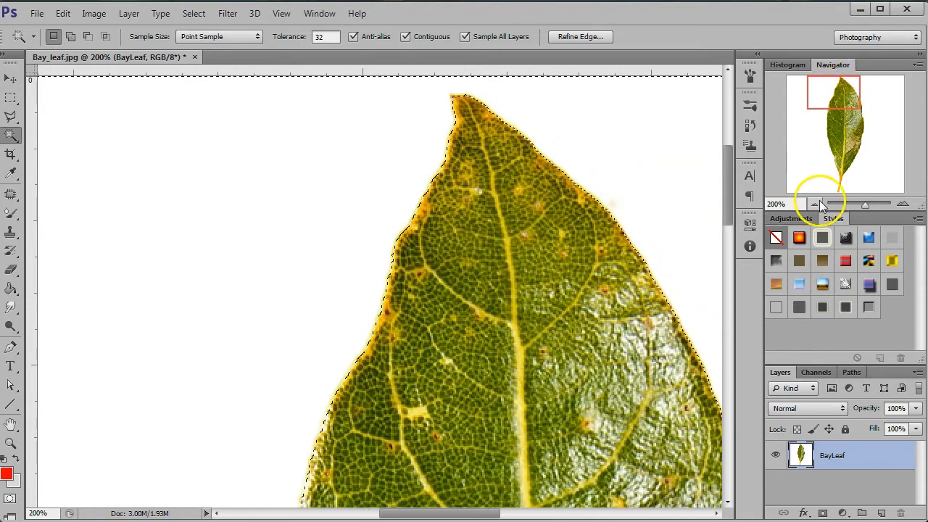
left_click(815, 203)
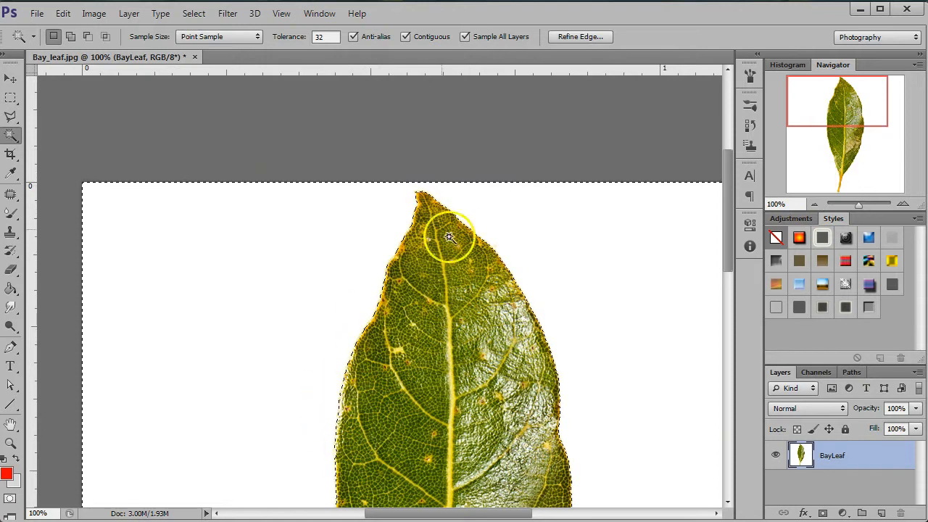
left_click(196, 13)
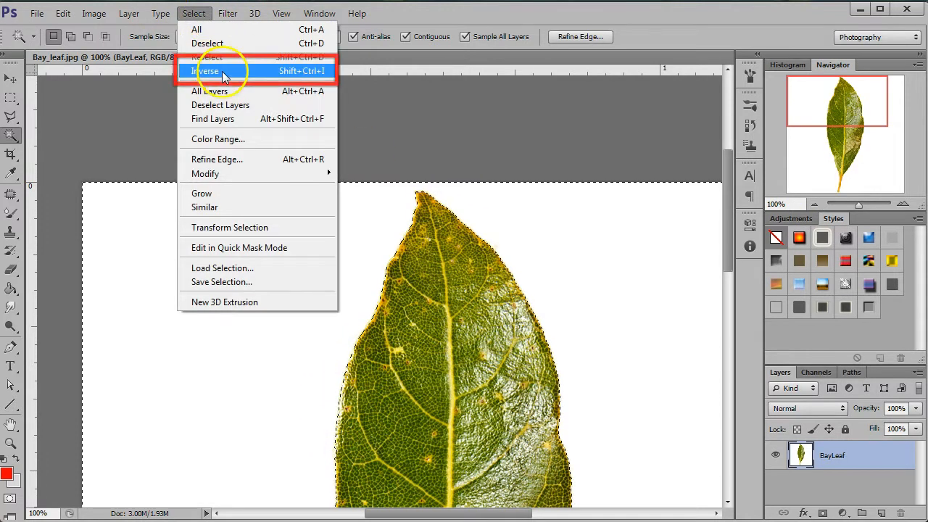
left_click(218, 71)
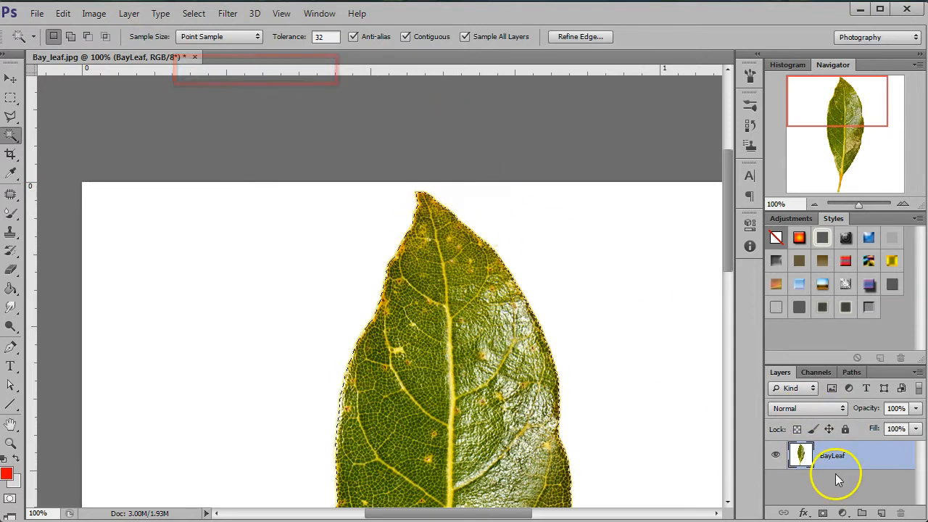
Step: Open Refine Edge for the leaf selection and preview it as Marching Ants, Overlay and On Black
left_click(582, 37)
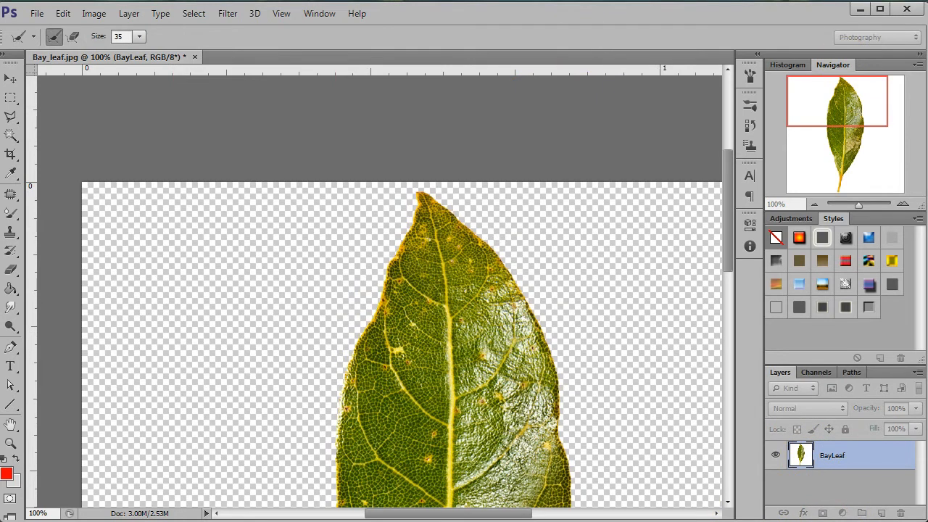
left_click_drag(315, 129, 209, 116)
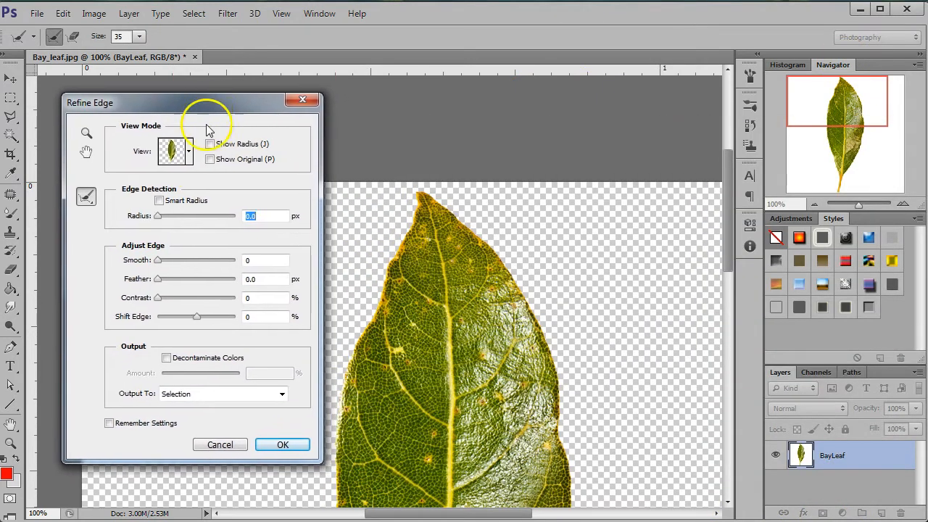
left_click(188, 151)
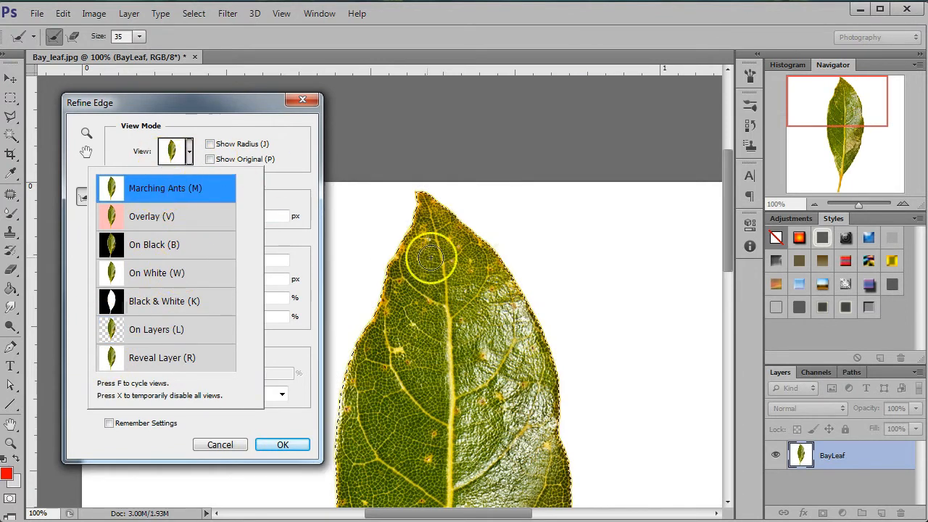
left_click(189, 155)
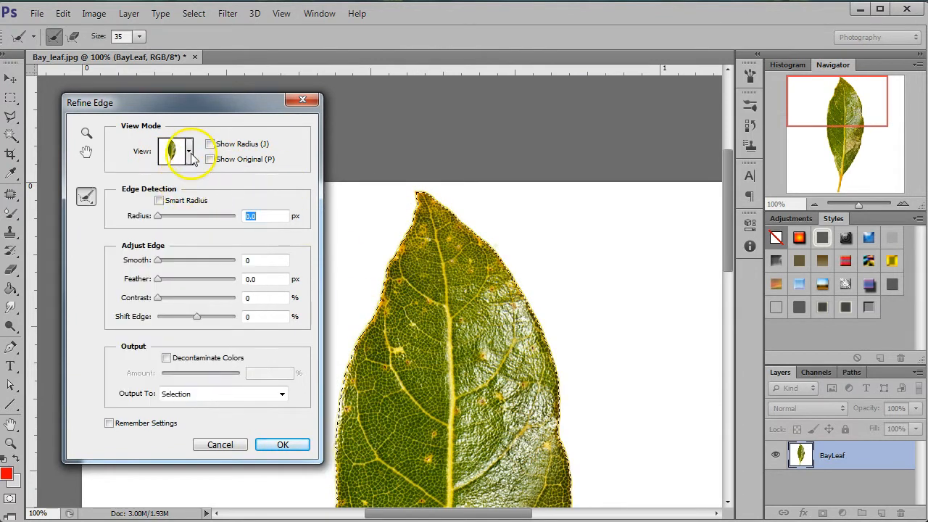
left_click(189, 154)
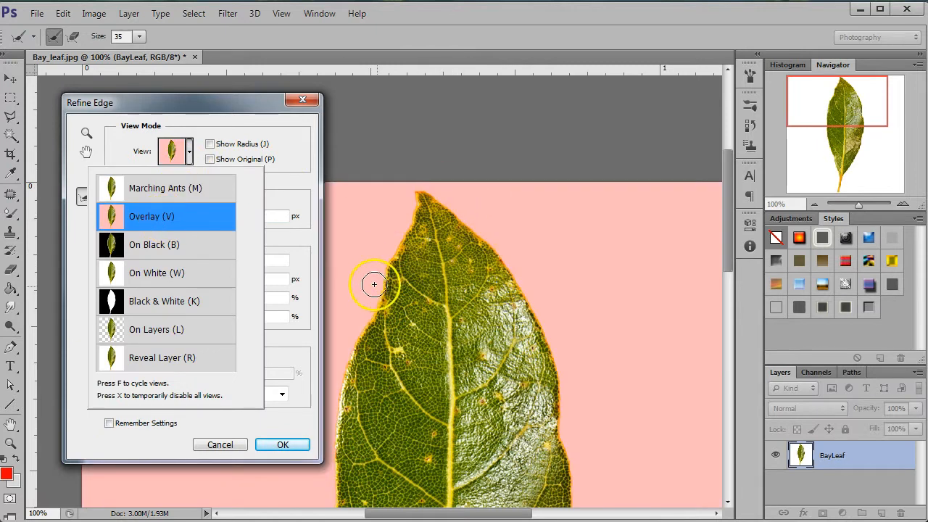
left_click(127, 246)
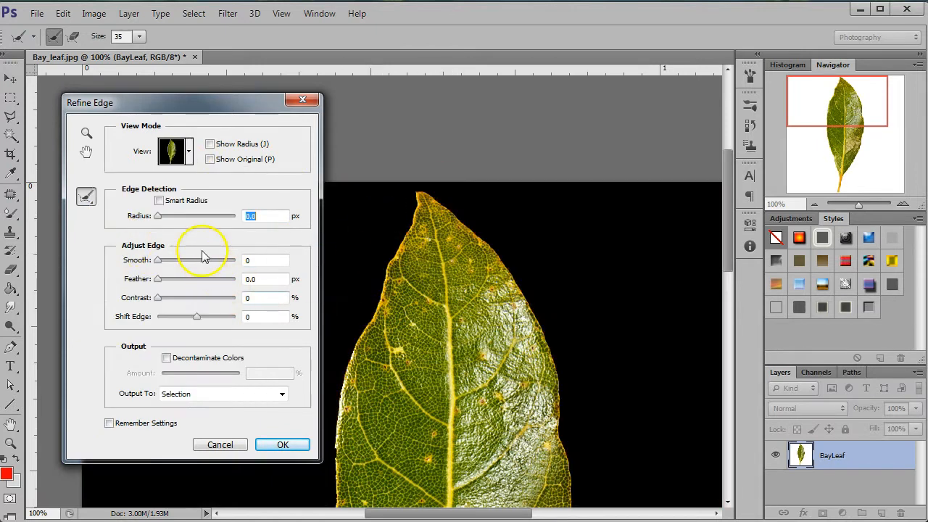
Step: Switch the Refine Edge preview to Black & White
left_click(175, 150)
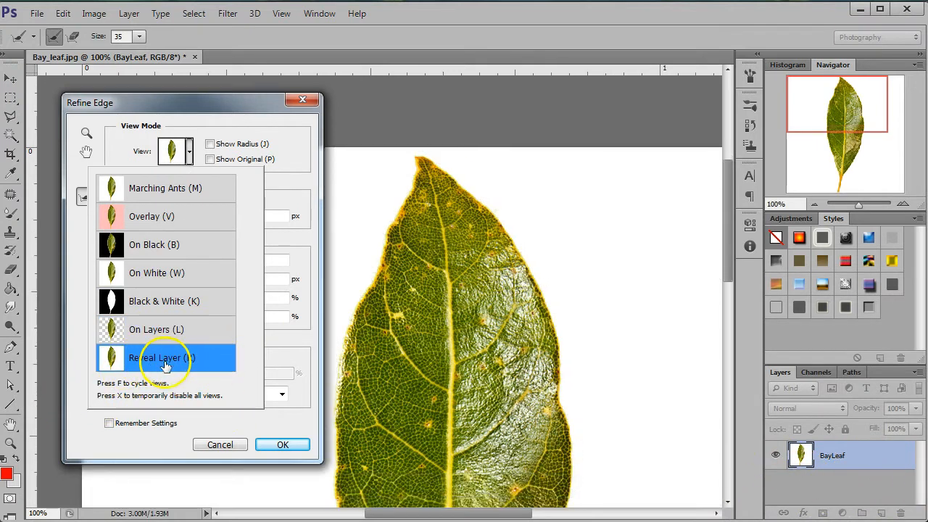
left_click(161, 306)
left_click(903, 210)
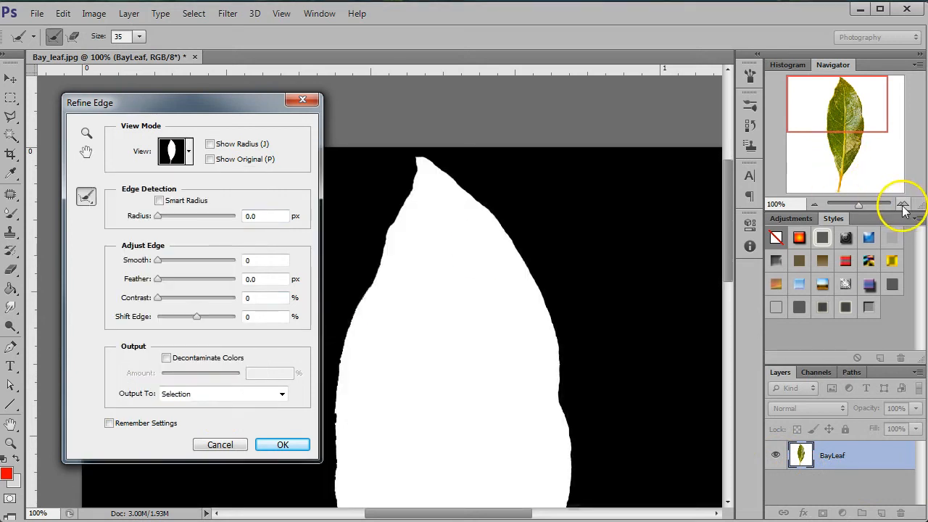
Step: Enable Smart Radius and set the edge detection radius to 0.7 px, checking the leaf's jagged outer edge
left_click(382, 397, "ctrl")
mouse_move(383, 397)
left_mouse_down()
mouse_move(493, 269)
mouse_move(530, 413)
mouse_move(529, 321)
mouse_move(425, 177)
mouse_move(423, 160)
mouse_move(422, 218)
left_mouse_up()
key("ctrl+plus")
key("ctrl+plus")
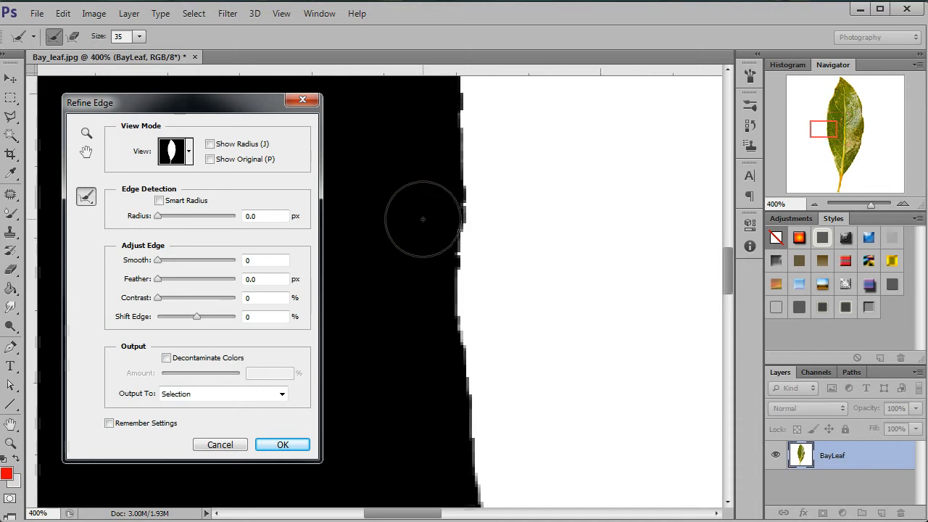
left_click_drag(581, 242, 564, 424)
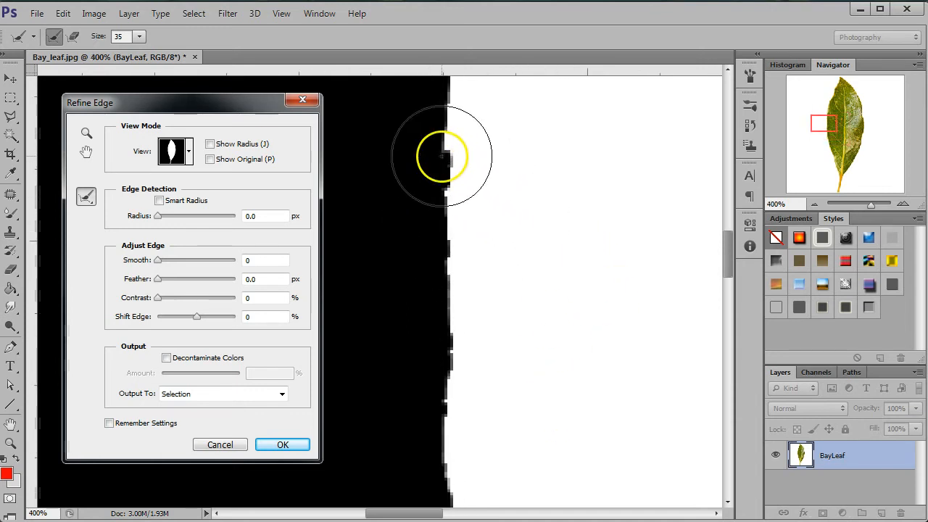
mouse_move(449, 167)
left_mouse_down()
mouse_move(441, 228)
mouse_move(458, 383)
mouse_move(456, 303)
left_mouse_up()
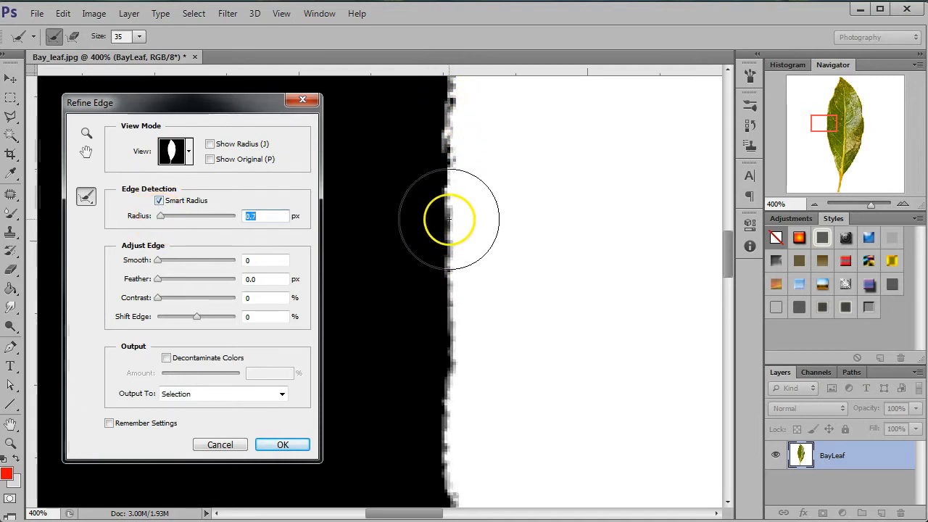
Step: Try a 5.1 px radius near the leaf's tip, return it to 0.7 px and test the edge adjustments
left_click(827, 118)
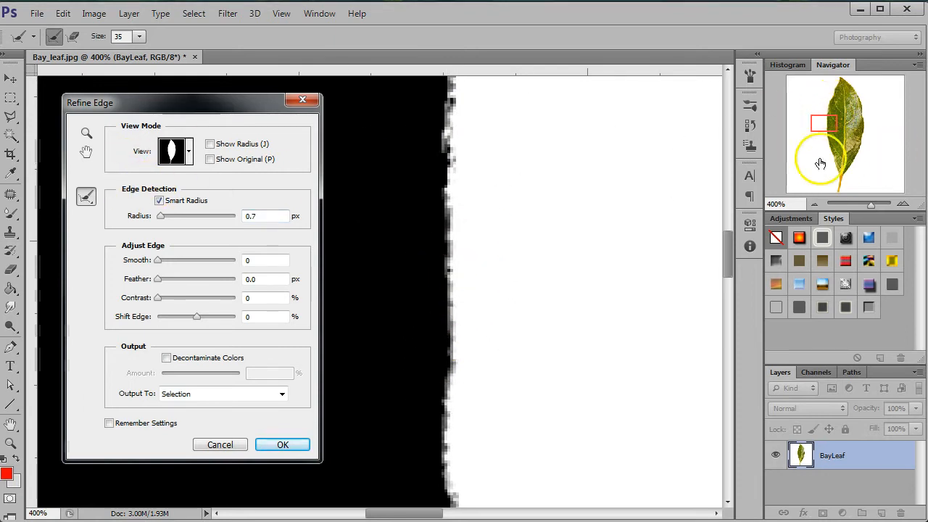
left_click_drag(674, 162, 597, 211)
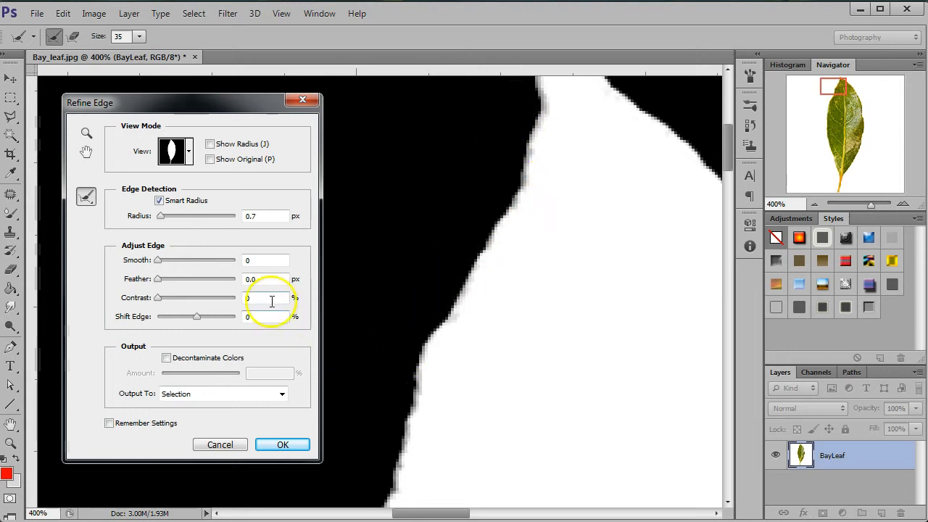
left_click_drag(163, 216, 179, 218)
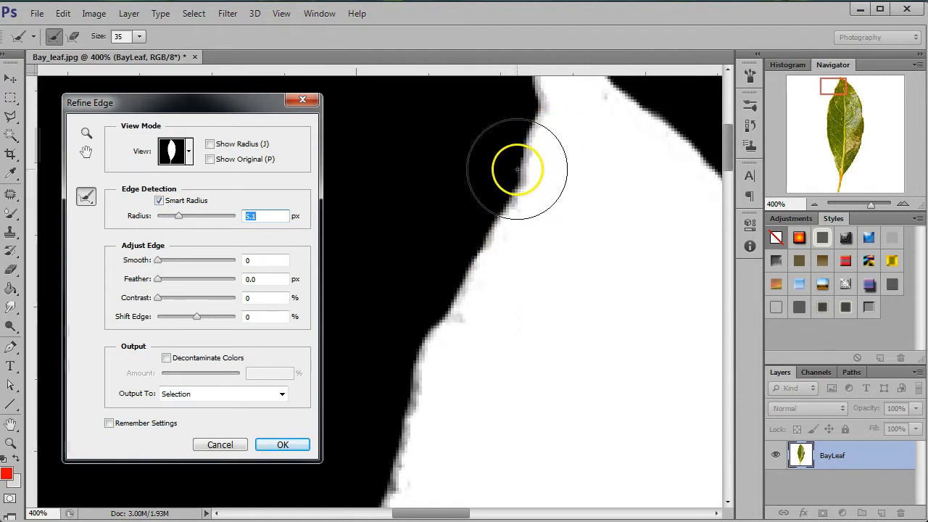
left_click_drag(191, 216, 142, 221)
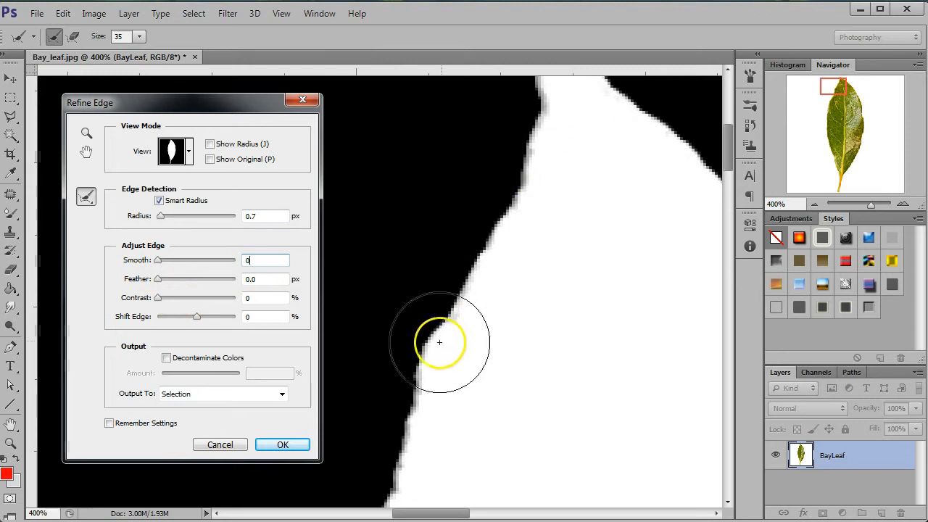
left_click_drag(157, 279, 190, 298)
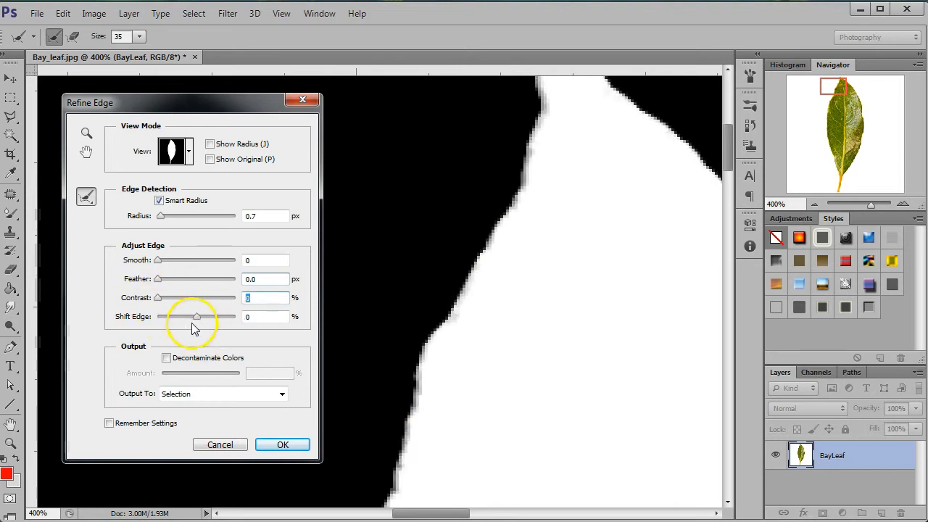
Step: Switch the preview to On Black and compare the leaf's edge at radius 0 and 0.7 px, ending on 0.7
left_click(174, 151)
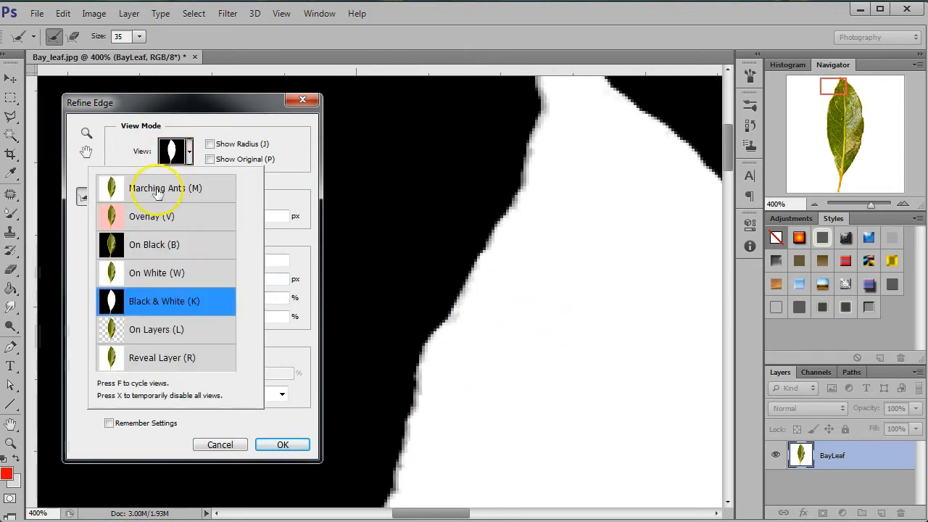
left_click(161, 247)
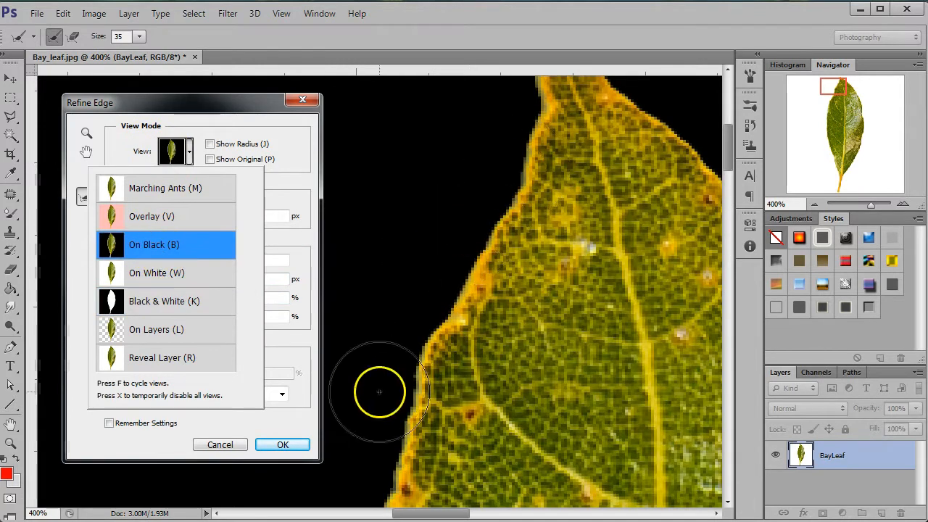
scroll(406, 389, "down", 3)
scroll(393, 389, "down", 1)
left_click(282, 182)
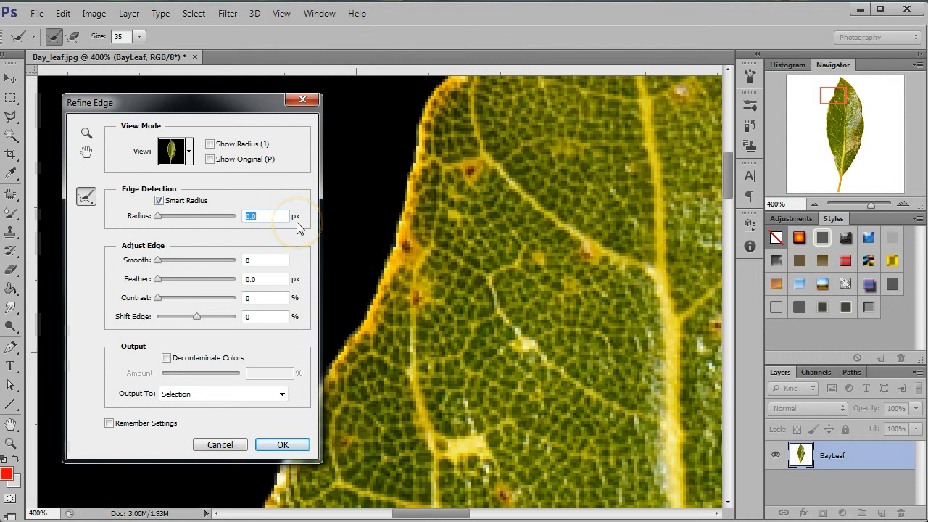
left_click(286, 259)
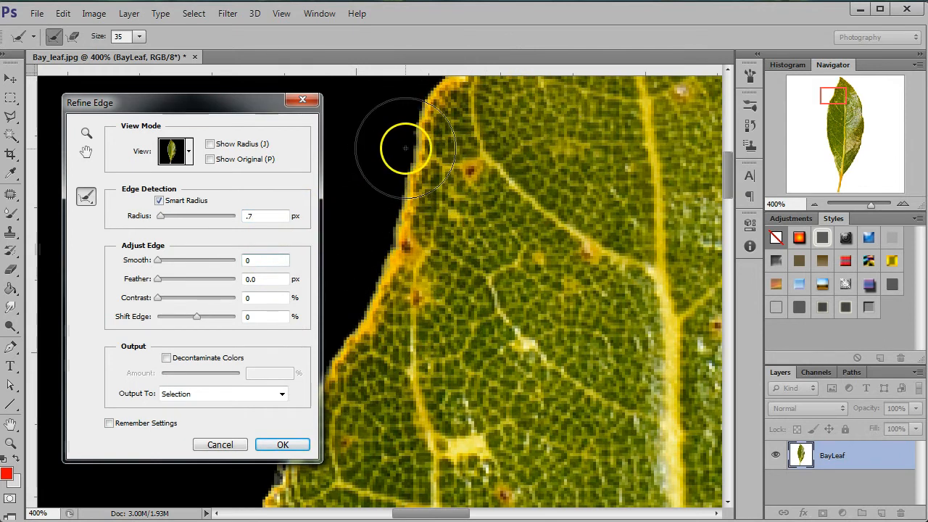
Step: Try shifting the selection edge inward, up to a Shift Edge of -50%
left_click(255, 318)
key("Down")
key("Down")
key("Down")
key("Down")
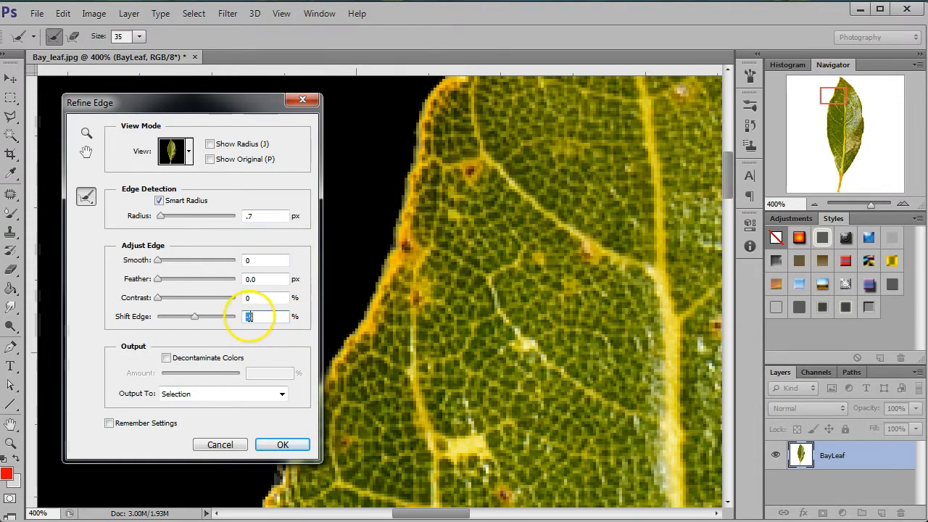
left_click_drag(197, 319, 207, 322)
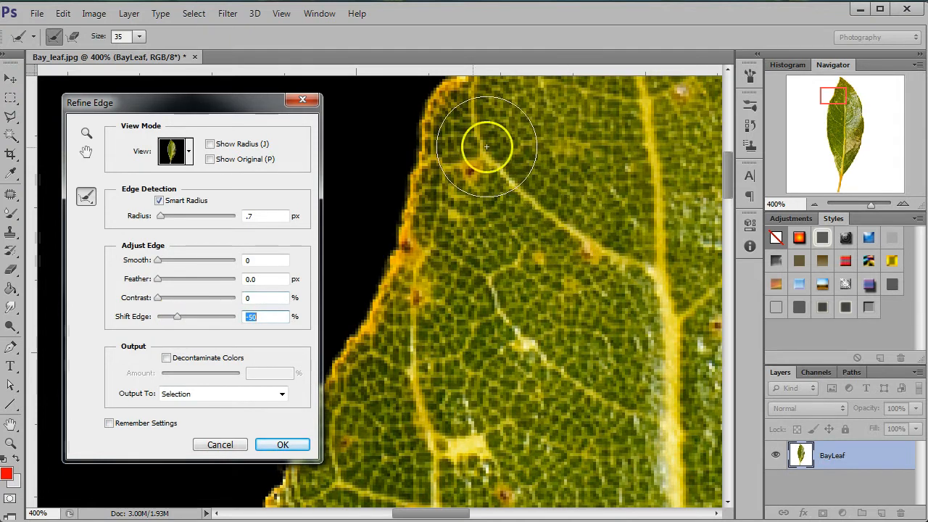
Step: Set Shift Edge to -5% while checking the leaf's edge closely
key("ctrl+plus")
key("ctrl+plus")
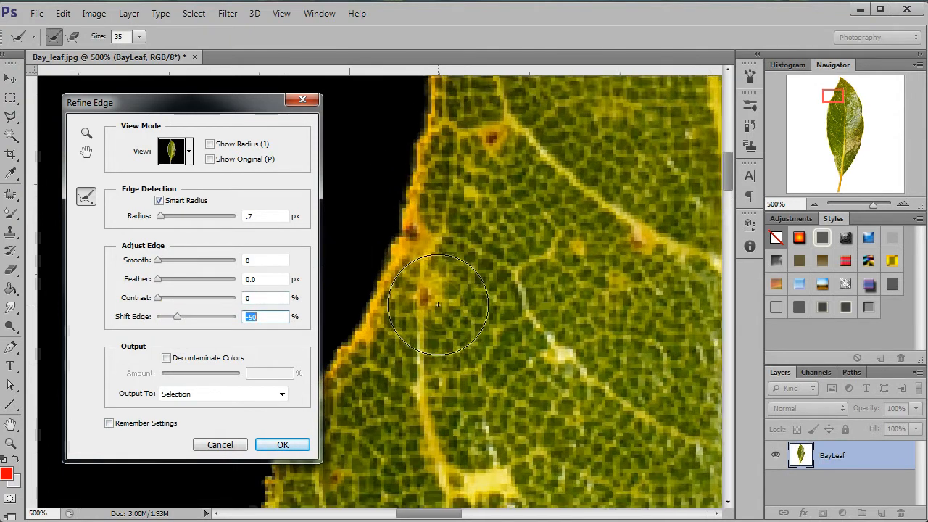
left_click_drag(431, 292, 563, 360)
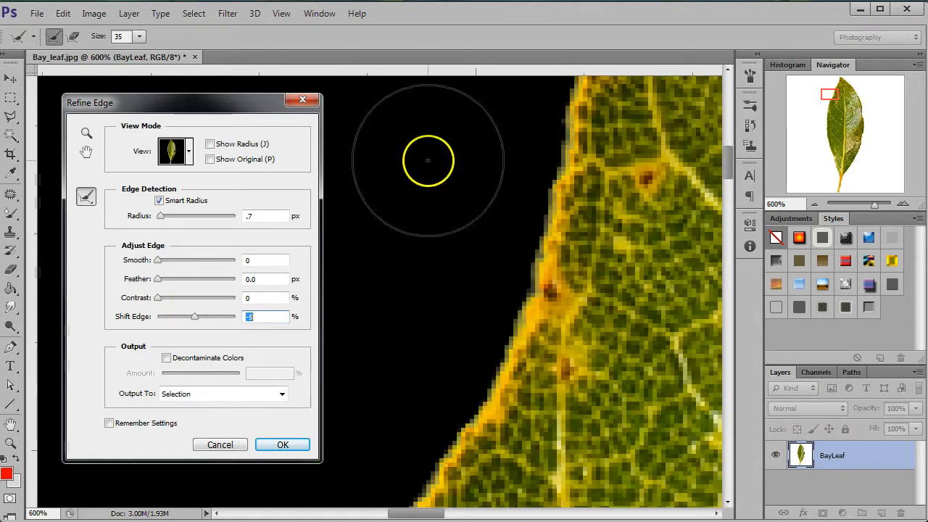
Step: Set Shift Edge to -42% and inspect the leaf's edge closely around its tip and along its sides
left_click_drag(187, 319, 180, 318)
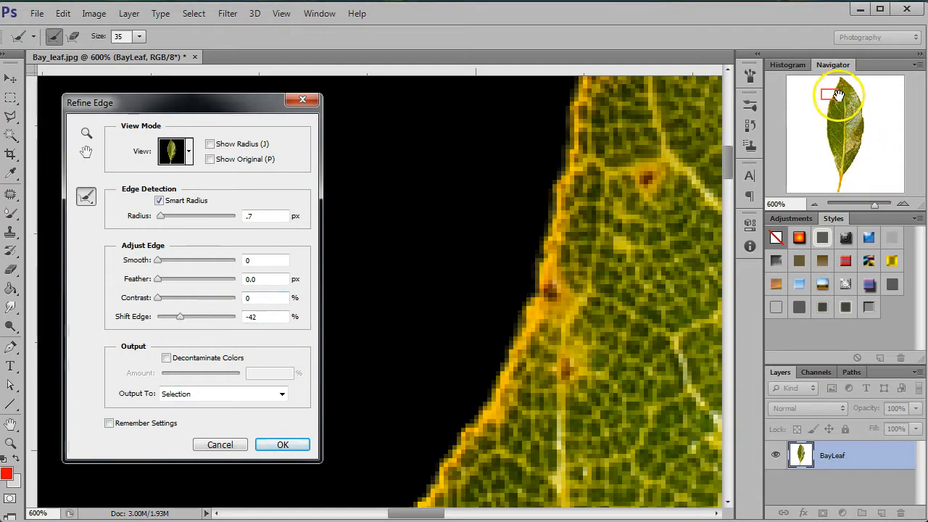
left_click_drag(621, 176, 555, 259)
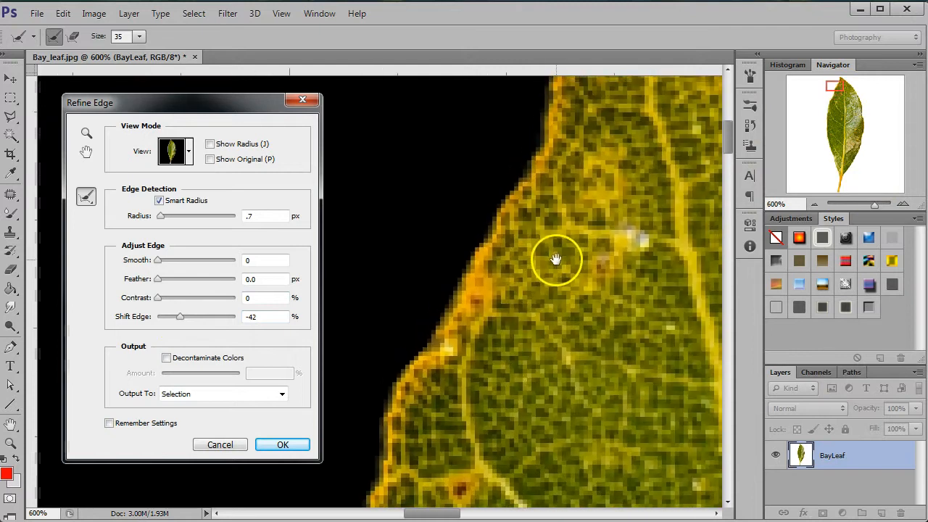
left_click(86, 135)
left_click_drag(474, 253, 559, 270)
left_click_drag(621, 400, 453, 300)
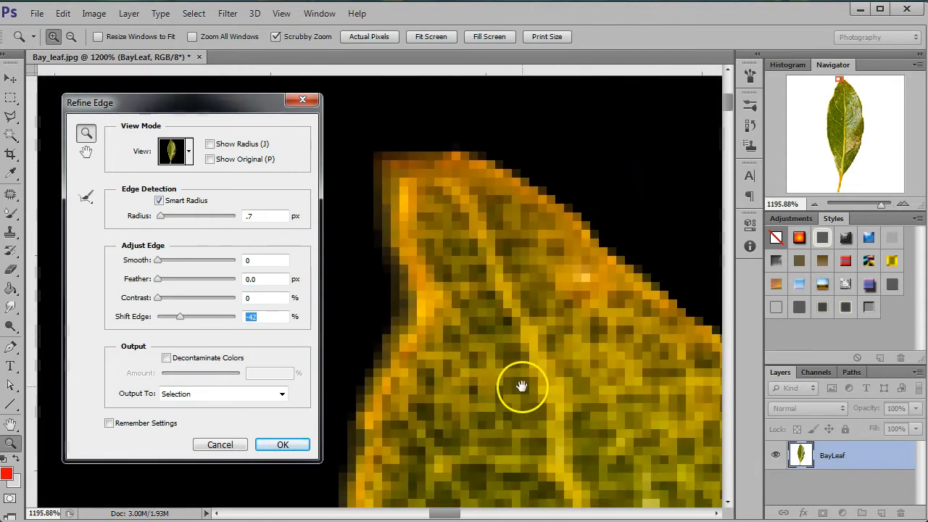
left_click_drag(522, 386, 501, 387)
left_click_drag(473, 312, 393, 244)
left_click_drag(537, 445, 504, 217)
left_click_drag(592, 474, 545, 88)
left_click_drag(388, 458, 383, 379)
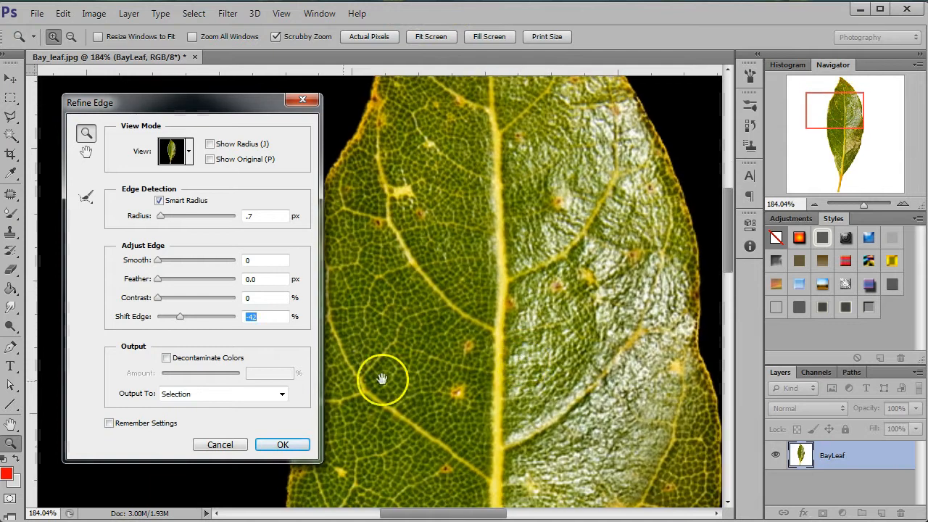
Step: Try Decontaminate Colors at 86%, turn it off, and output the refined leaf to a new layer with a layer mask
left_click(166, 358)
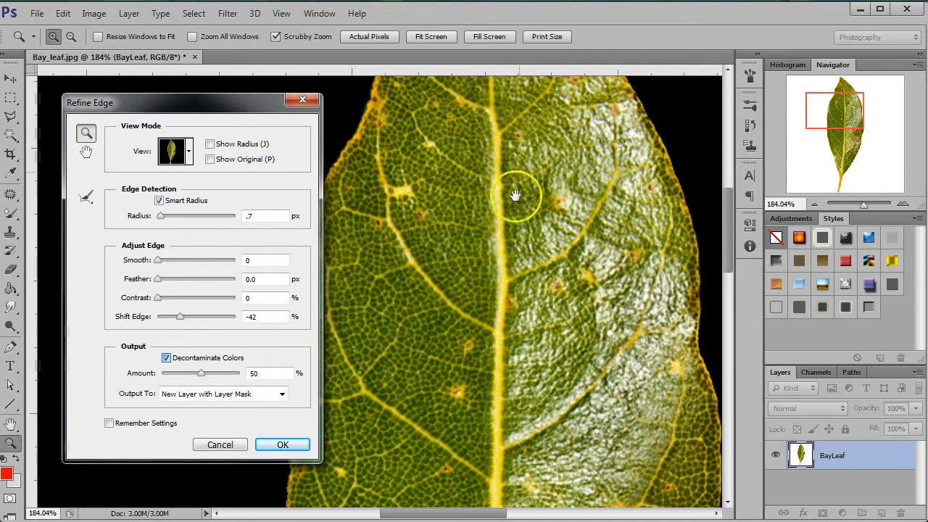
key("space")
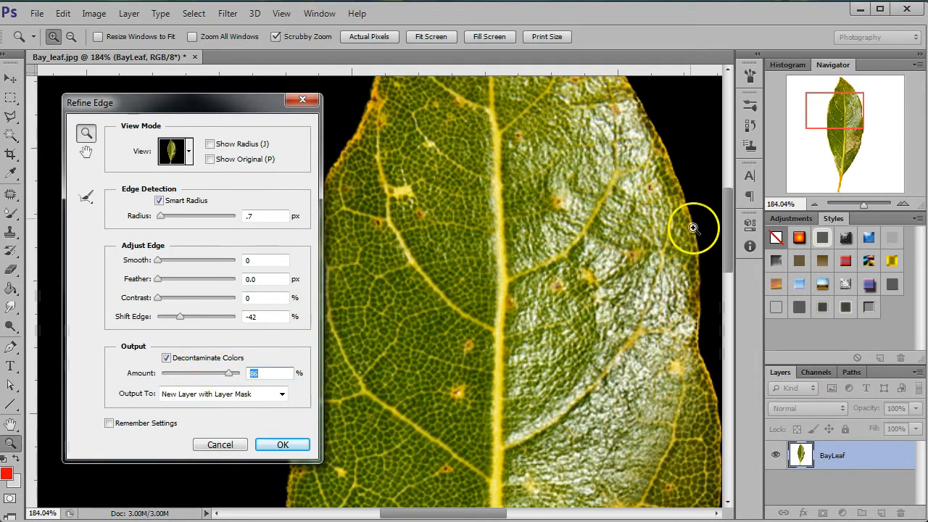
left_click(172, 359)
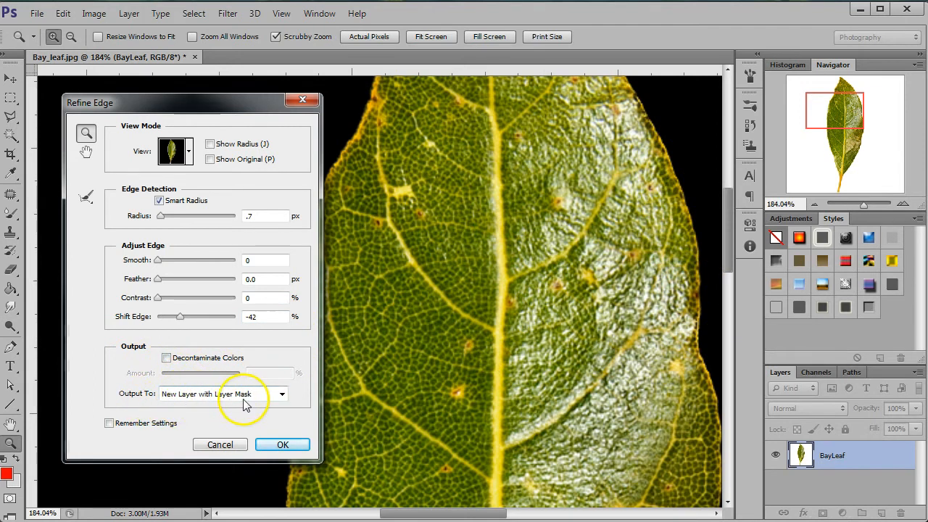
left_click(283, 444)
left_click_drag(846, 135, 855, 95)
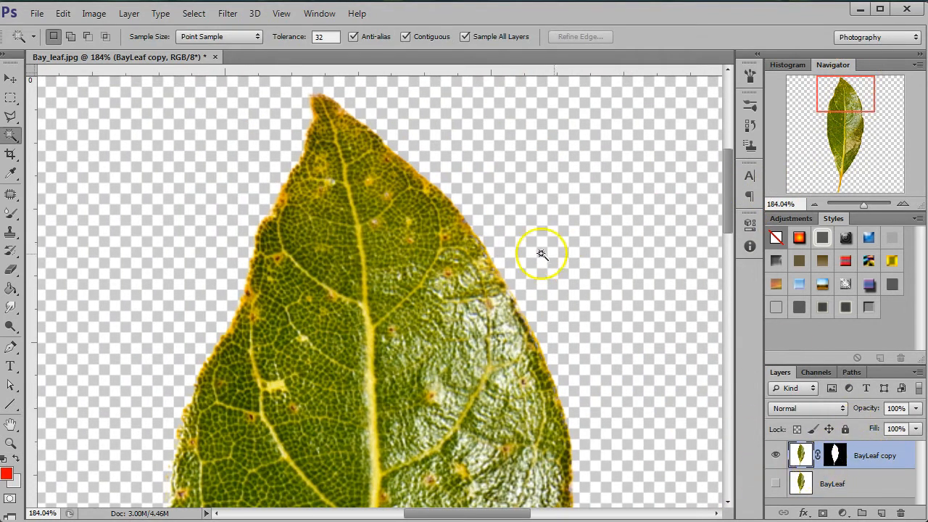
left_click_drag(800, 116, 829, 97)
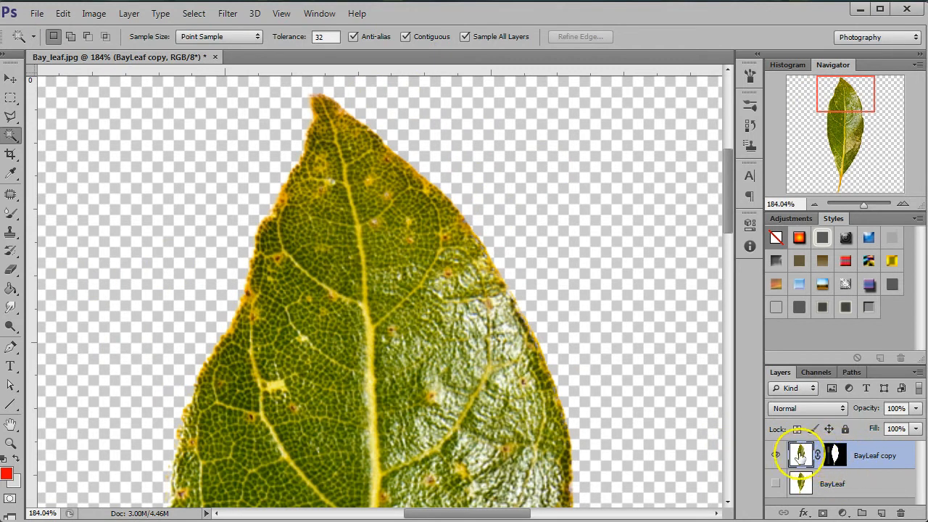
Step: Load the BayLeaf copy layer's mask as a selection and save that selection as a new alpha channel
left_click(834, 455)
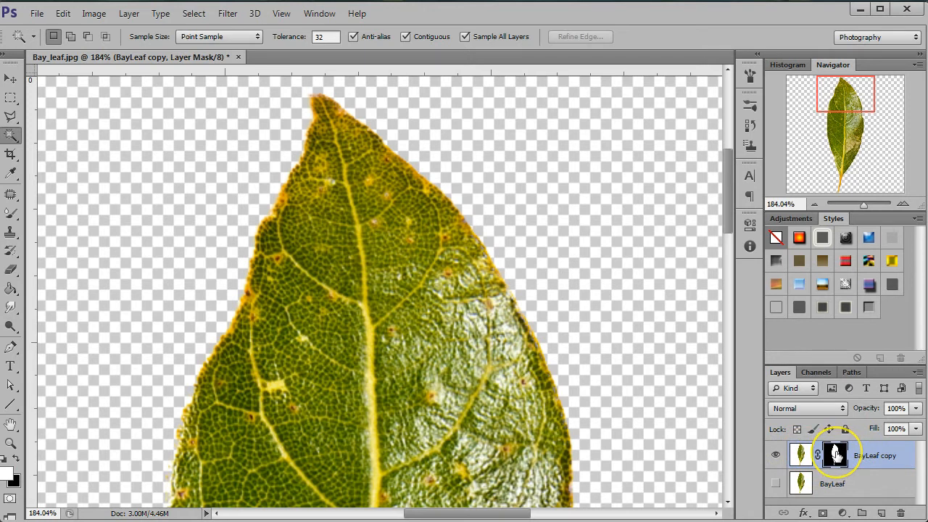
left_click(836, 454, "ctrl")
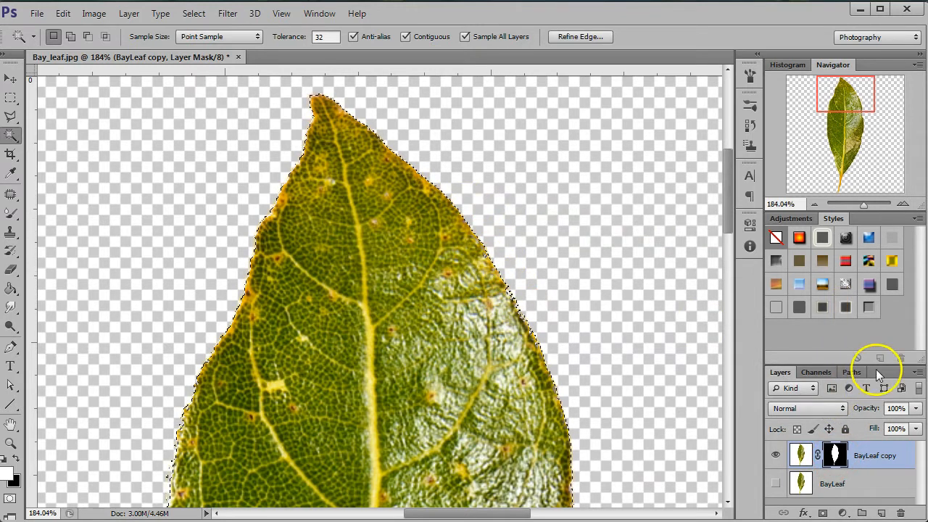
left_click(817, 372)
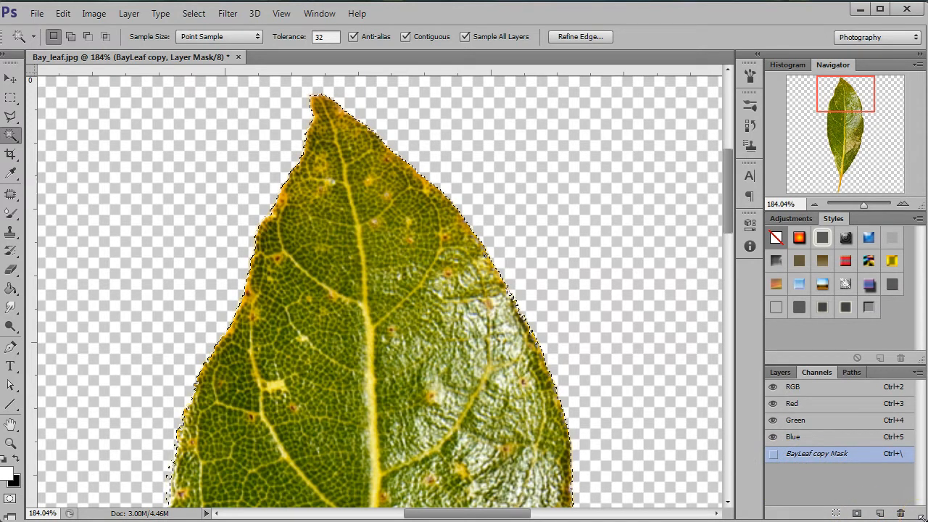
left_click_drag(923, 517, 915, 504)
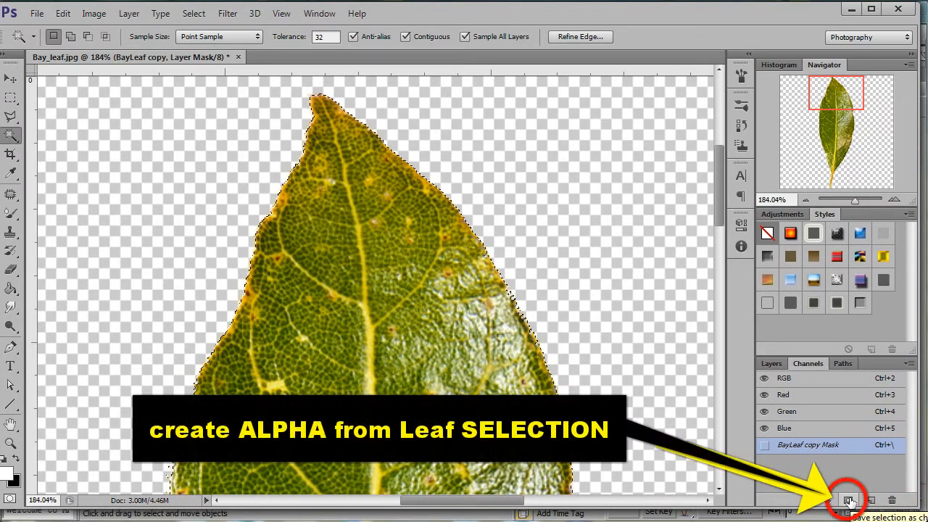
left_click(848, 500)
left_click_drag(914, 504, 924, 516)
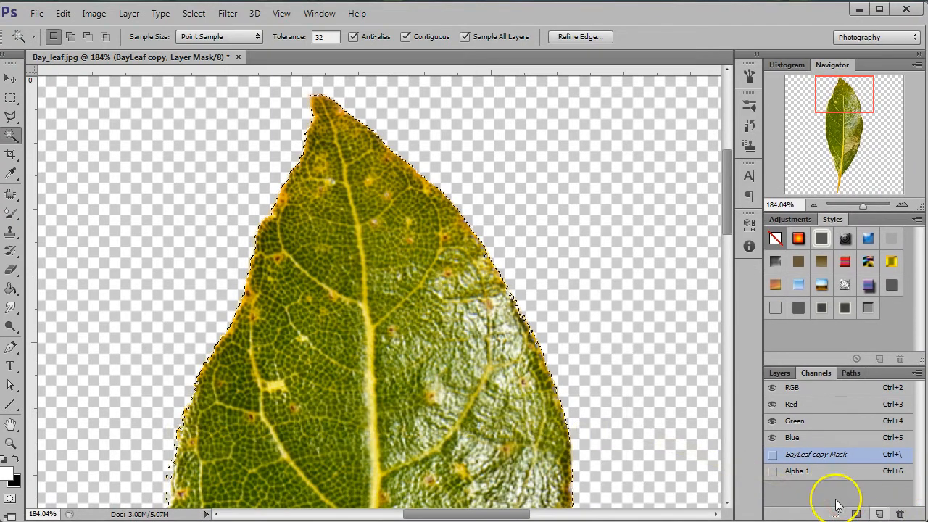
Step: Display the Alpha 1 channel alone and inspect the leaf's silhouette edge
left_click(772, 471)
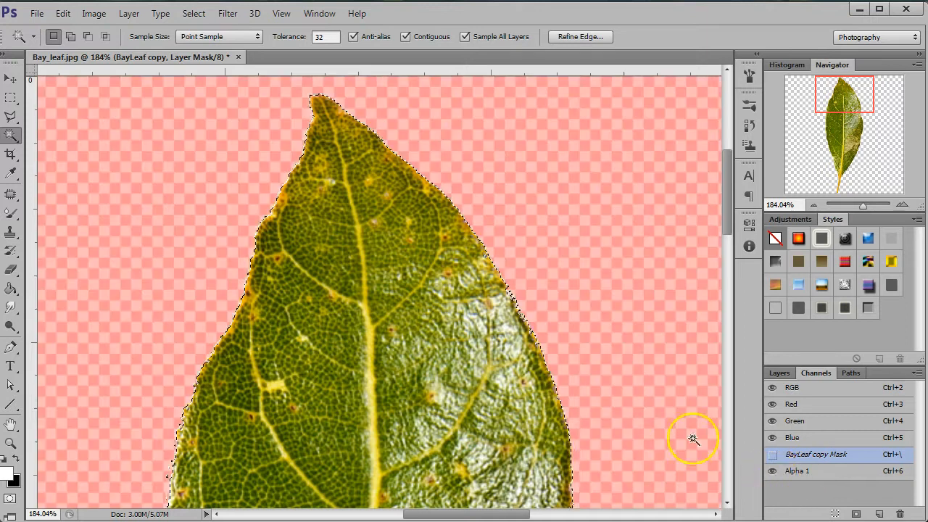
left_click(771, 387)
left_click_drag(831, 91, 813, 109)
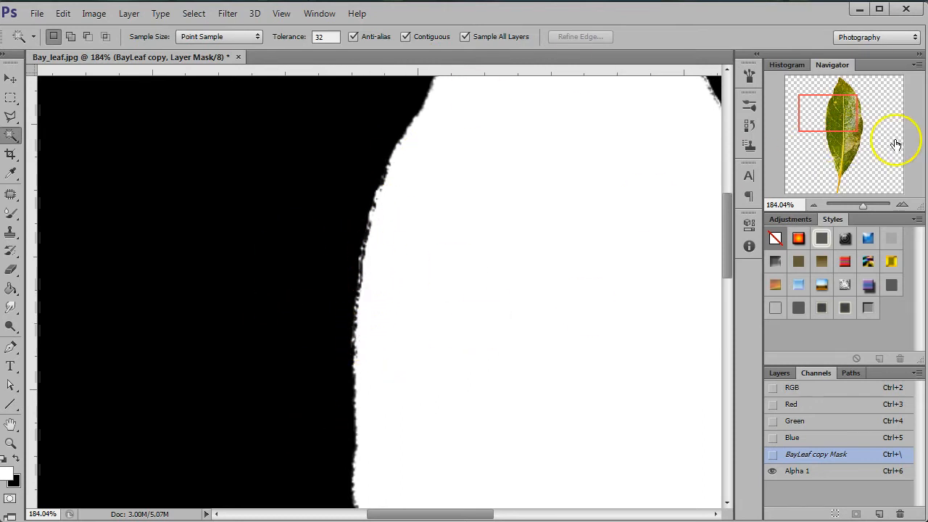
mouse_move(846, 128)
left_mouse_down()
mouse_move(858, 119)
mouse_move(854, 108)
left_mouse_up()
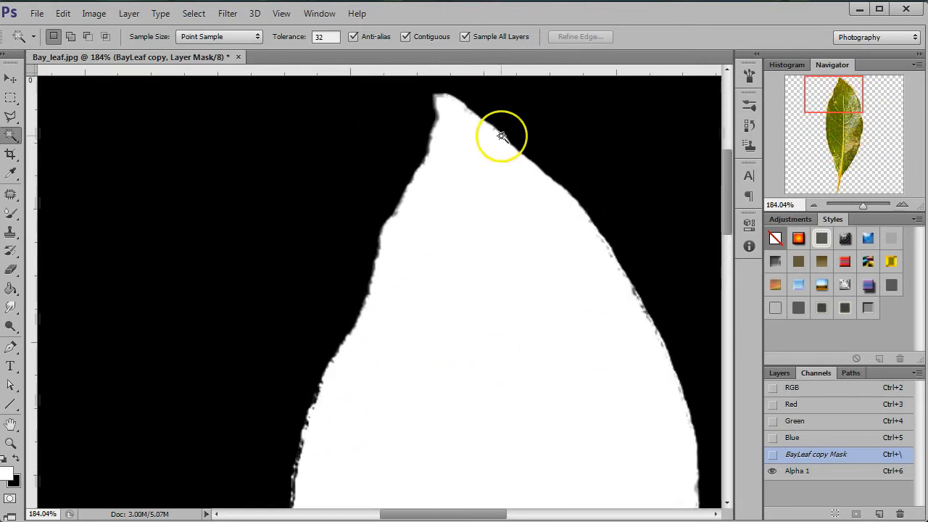
mouse_move(793, 124)
left_mouse_down()
mouse_move(819, 118)
mouse_move(828, 164)
mouse_move(818, 197)
mouse_move(797, 114)
left_mouse_up()
Step: Show the RGB channels again with the alpha channel hidden, viewing the leaf at 100%
left_click(772, 387)
left_click(771, 454)
left_click(772, 470)
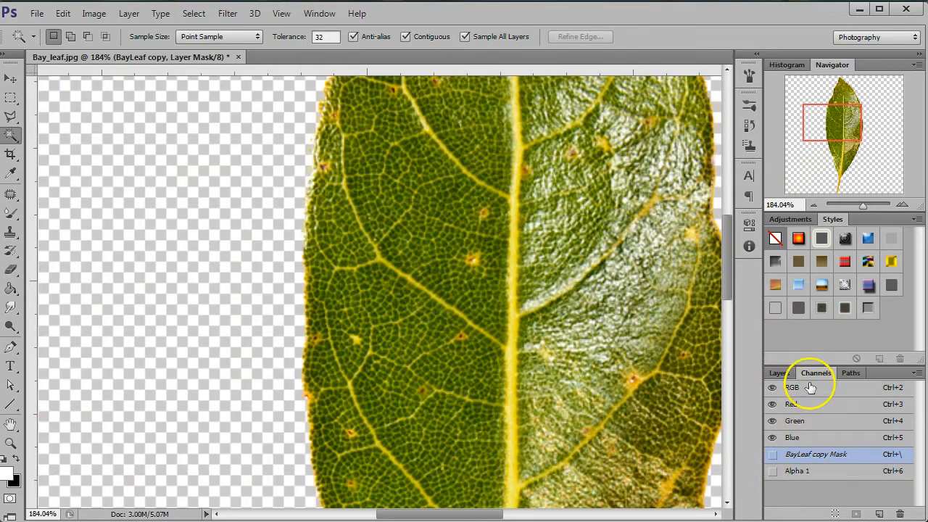
left_click_drag(825, 129, 831, 102)
left_click(815, 204)
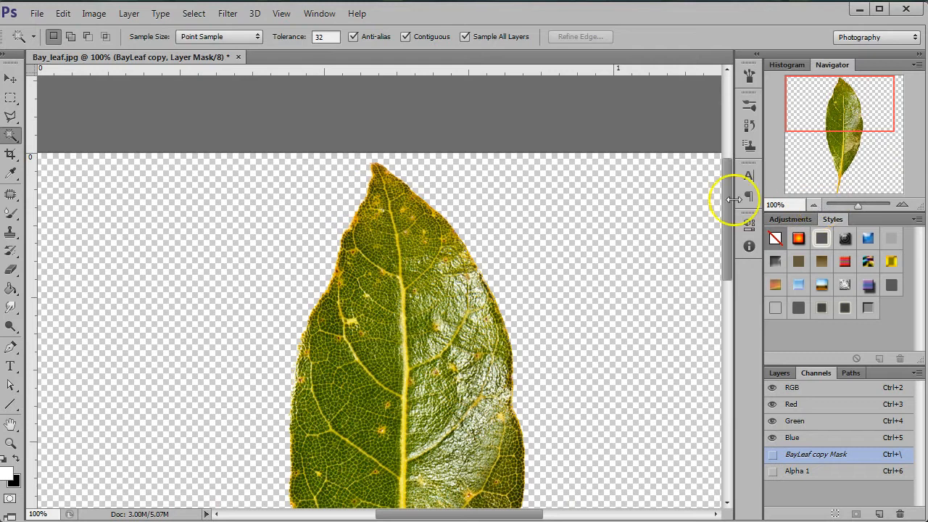
Step: Save a copy to the Desktop as a 32 bits/pixel Targa with alpha channels, named "Baylea_" plus the author's name
left_click(36, 15)
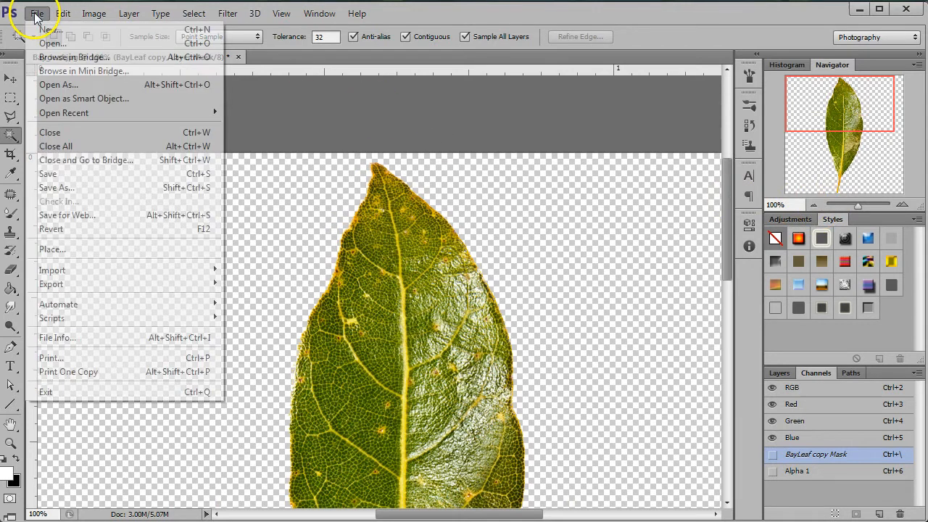
left_click(92, 188)
left_click(293, 130)
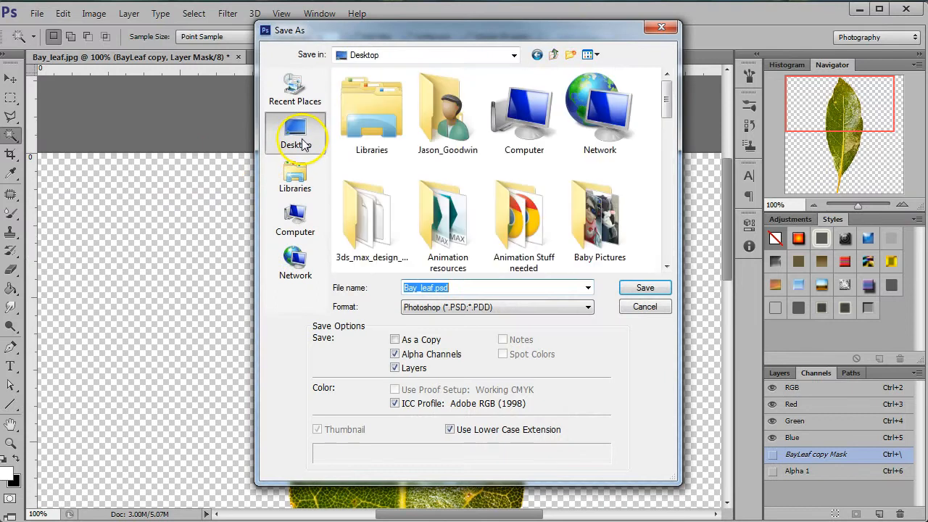
left_click(424, 288)
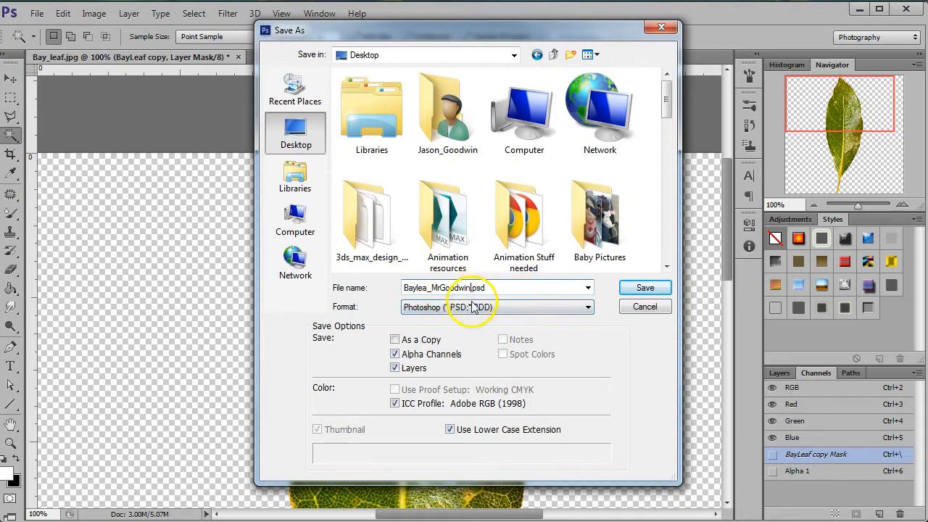
left_click(473, 307)
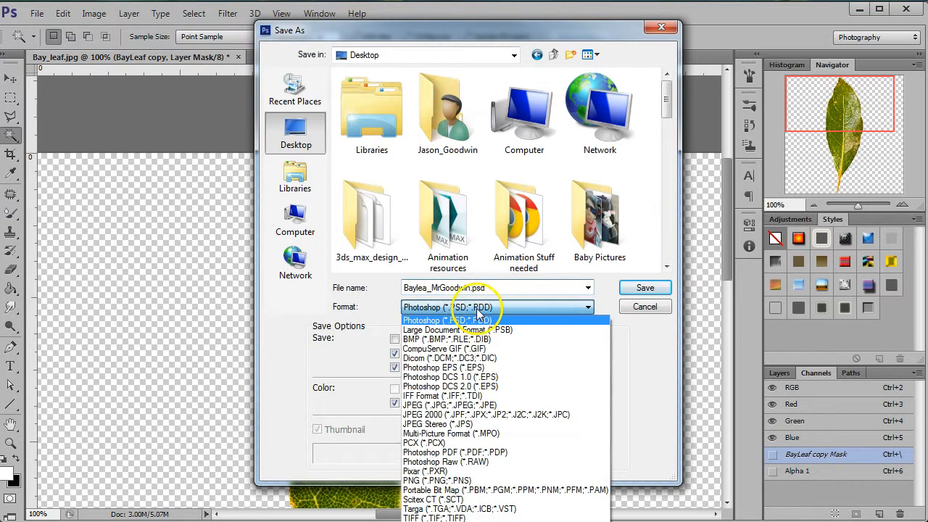
left_click(430, 509)
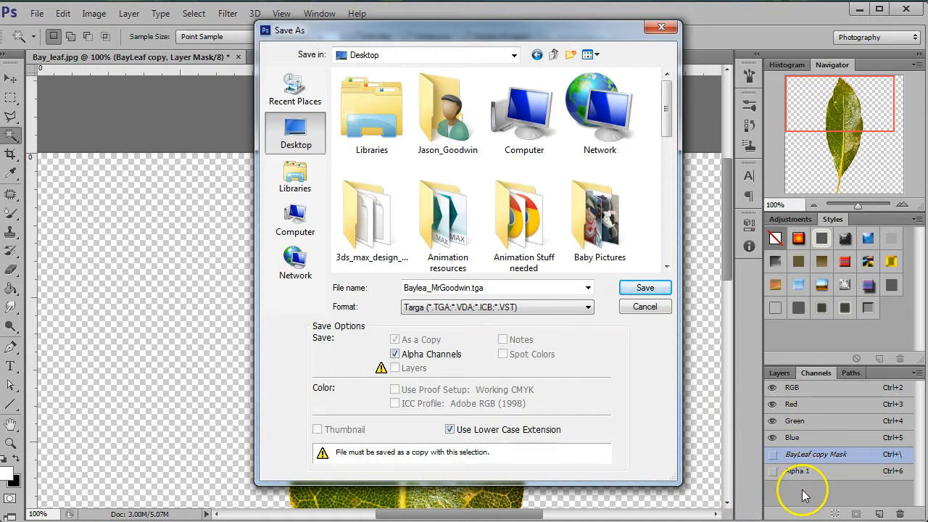
left_click(643, 289)
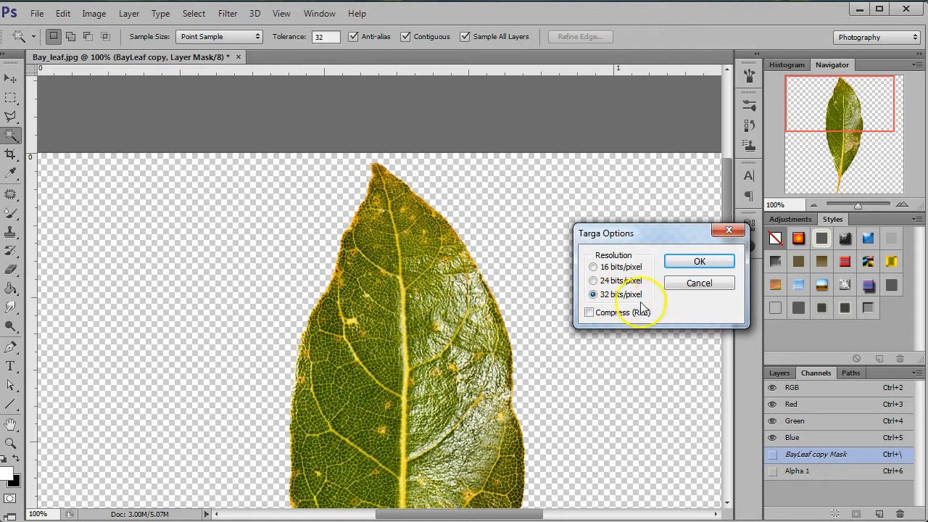
left_click(698, 262)
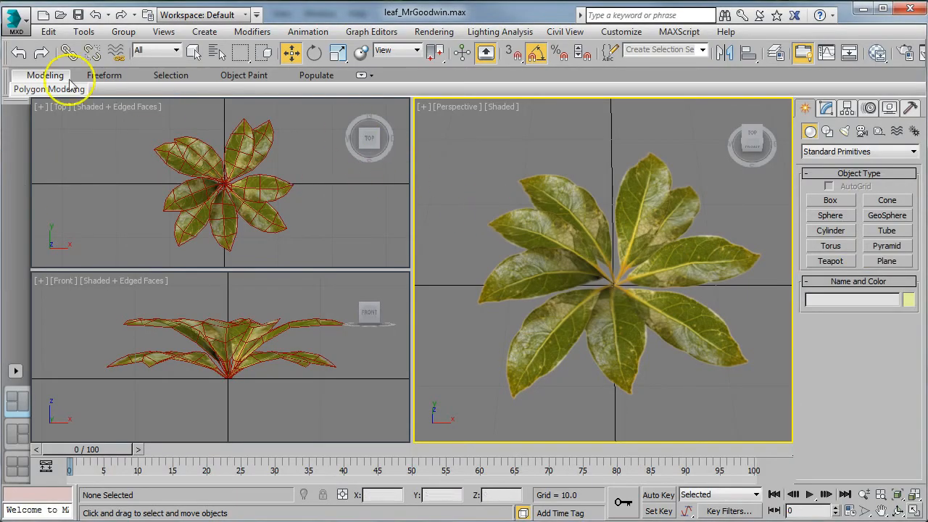
Step: Switch to 3ds Max and reset it to an empty scene, saving the open leaf scene's changes
left_click(18, 21)
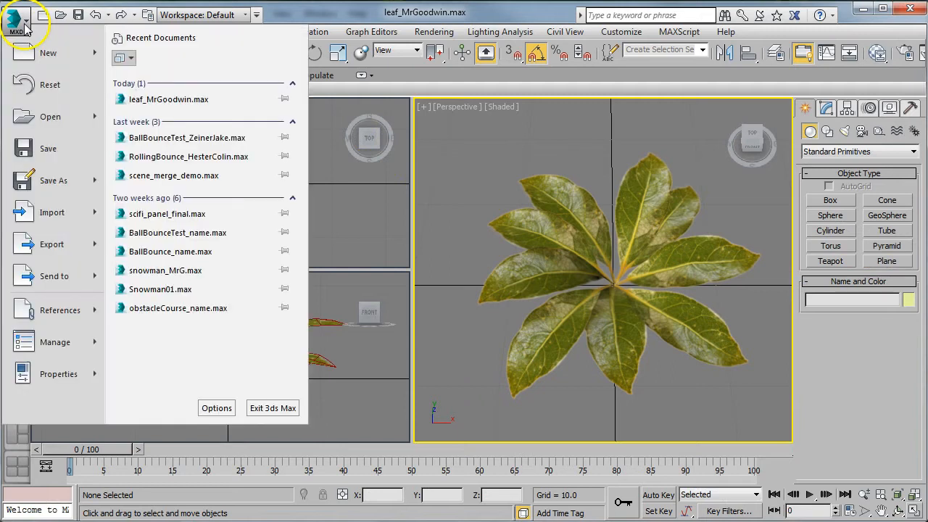
left_click(51, 85)
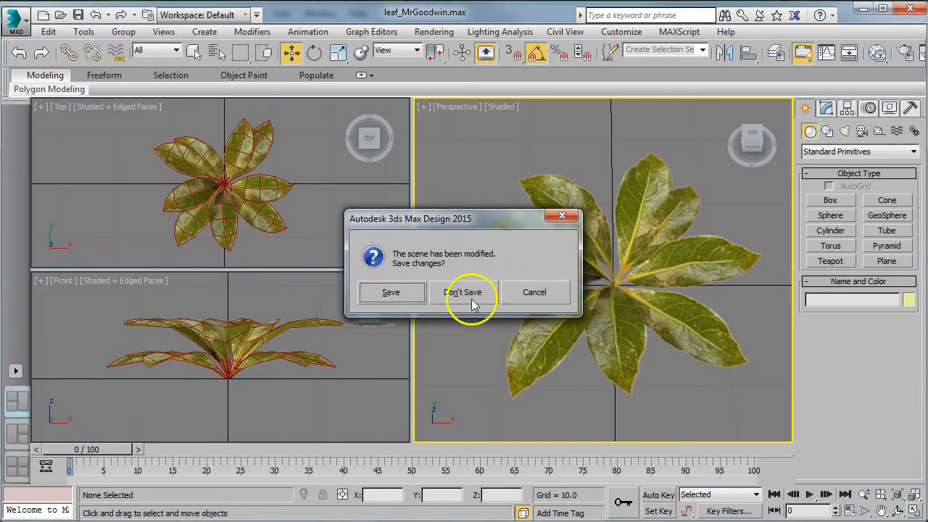
left_click(393, 297)
left_click(431, 299)
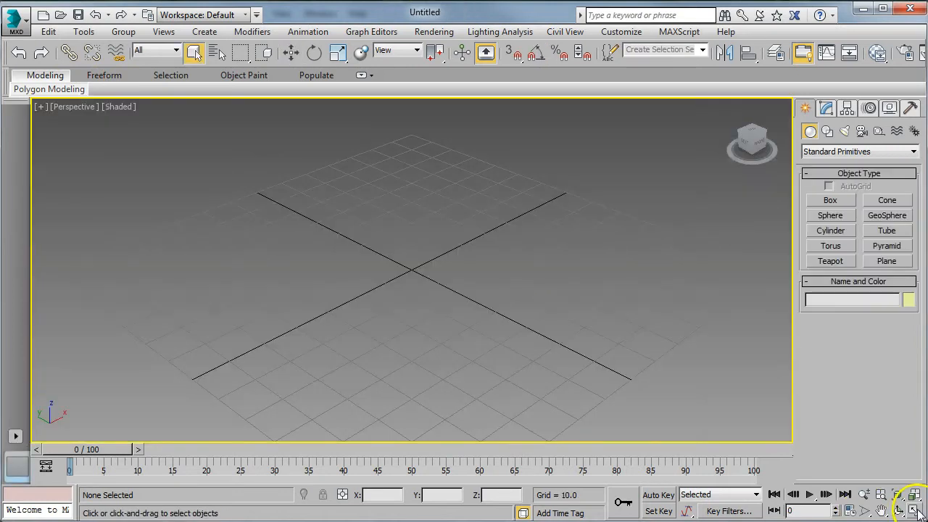
Step: Show the four-viewport layout and draw a standard plane about 143 long and 118 wide in the Front viewport
left_click(914, 511)
left_click(609, 166)
mouse_move(665, 163)
middle_mouse_down()
mouse_move(683, 207)
mouse_move(676, 227)
middle_mouse_up()
left_click(886, 261)
mouse_move(563, 119)
left_mouse_down()
mouse_move(673, 231)
mouse_move(673, 253)
left_mouse_up()
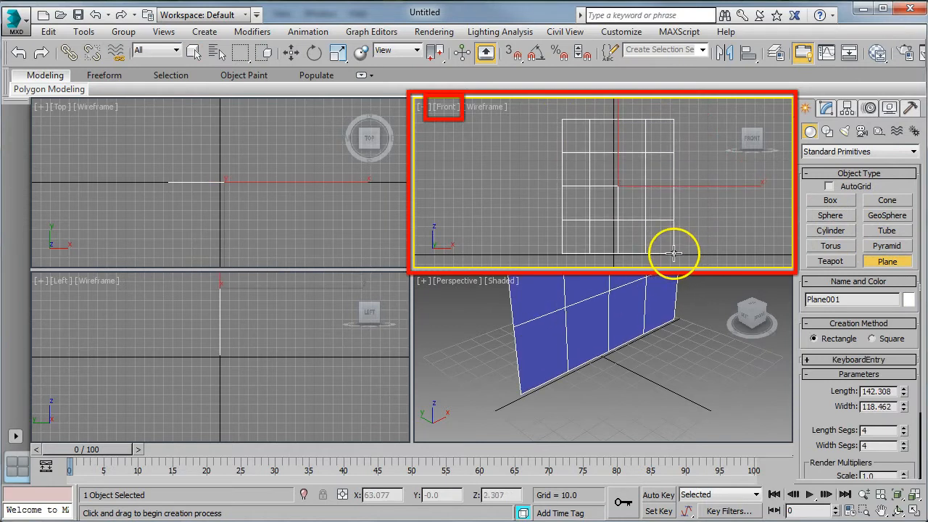
Step: Rename the plane BayLeaf and set its length and width to 10
left_click(826, 107)
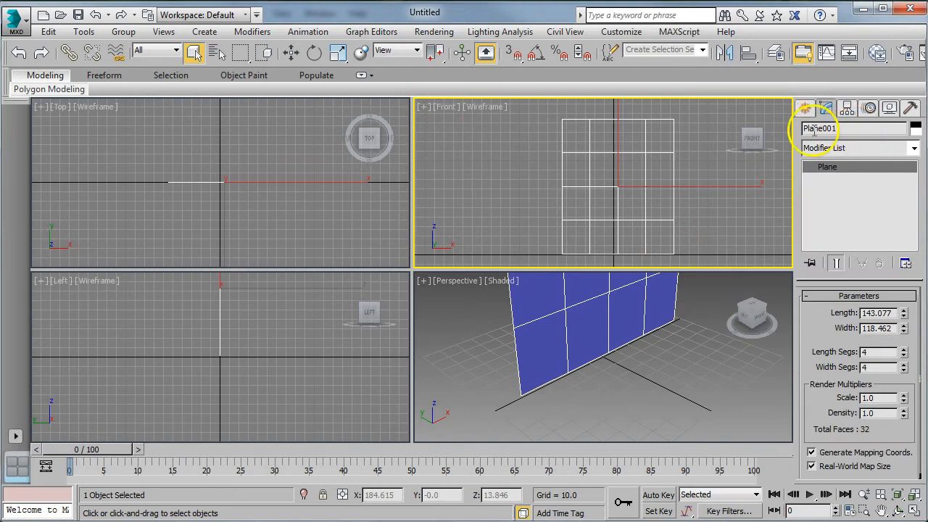
left_click_drag(841, 128, 674, 133)
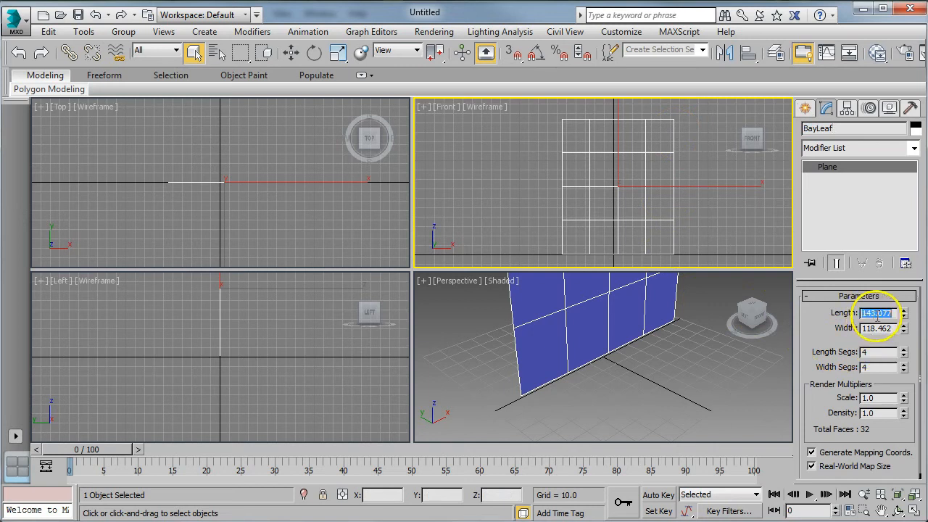
type("1")
type("10")
key("Tab")
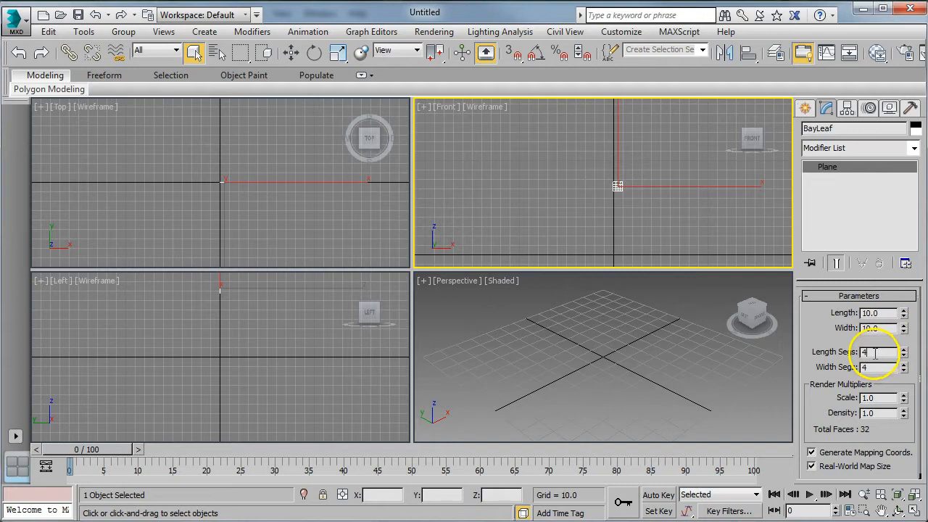
Step: Set the plane to 5 length segments and 2 width segments, and turn off Real-World Map Size
key("Tab")
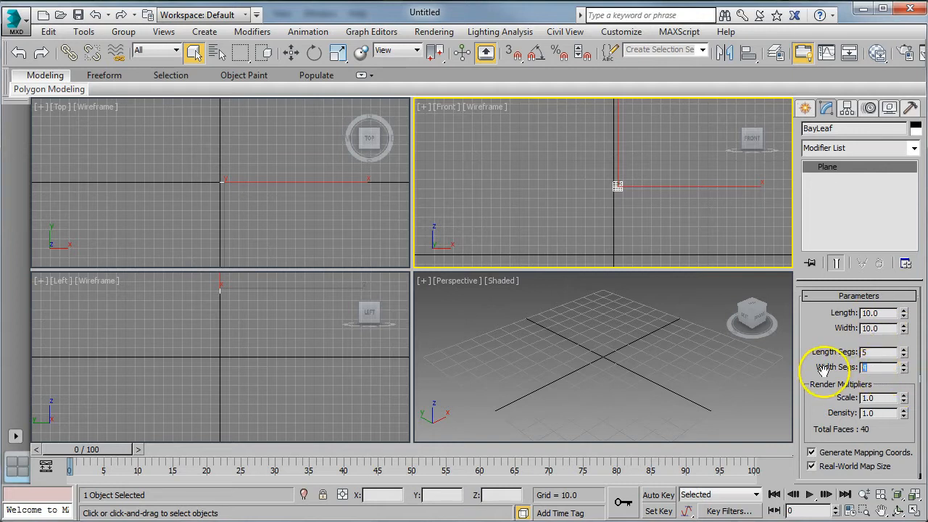
key("Return")
left_click(822, 469)
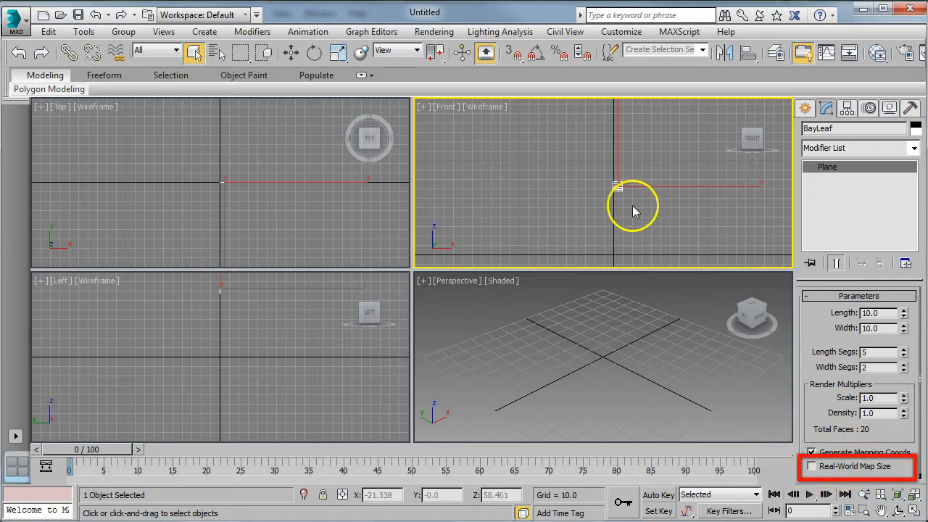
Step: Move the plane to the world origin so its lower edge rests on the ground, at about X 0 and Z 5
key("w")
left_click_drag(660, 142, 658, 206)
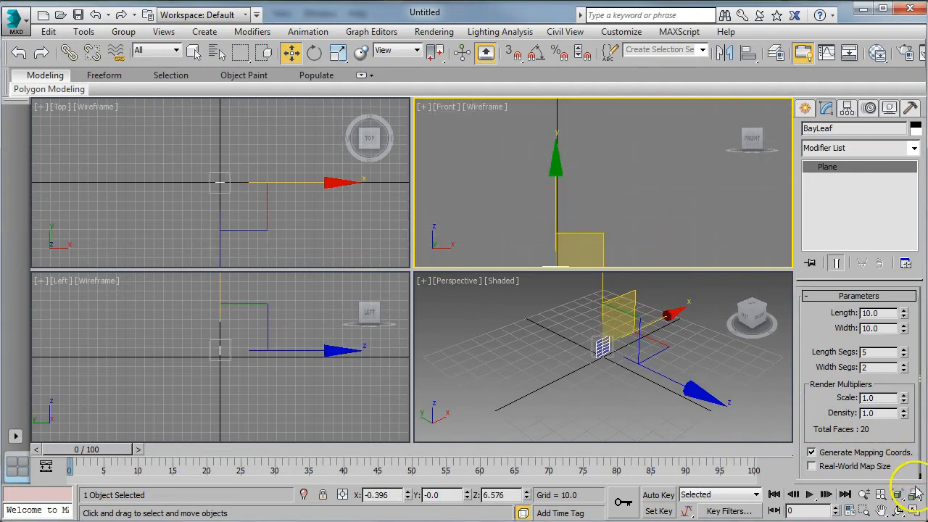
left_click(914, 496)
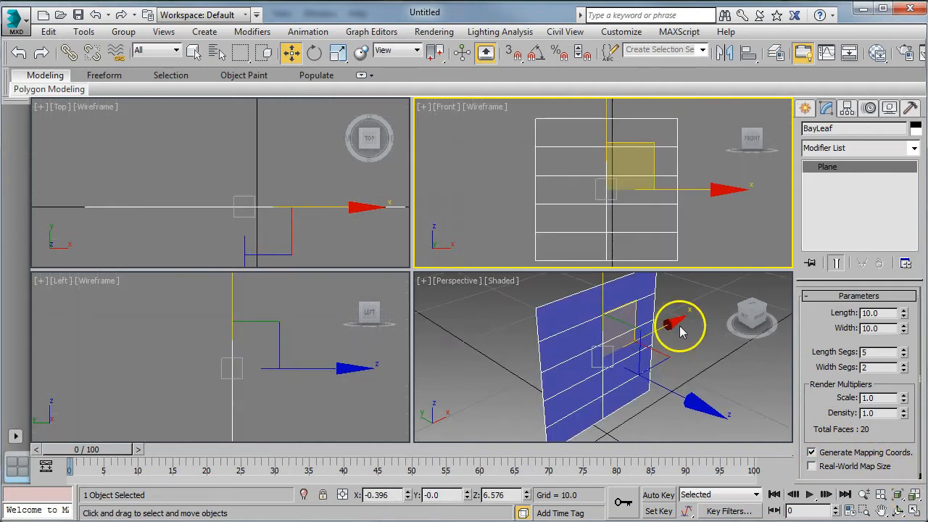
middle_click_drag(669, 213, 633, 131)
left_click_drag(621, 108, 628, 137)
left_click(915, 495)
middle_click_drag(629, 377, 650, 358, "alt")
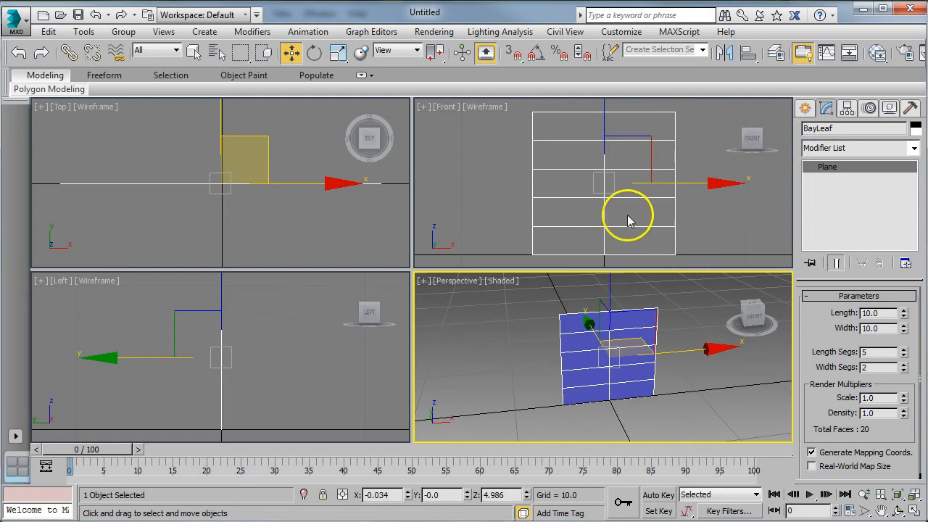
Step: Open the Slate Material Editor and add a Standard material to the node view
left_click(878, 53)
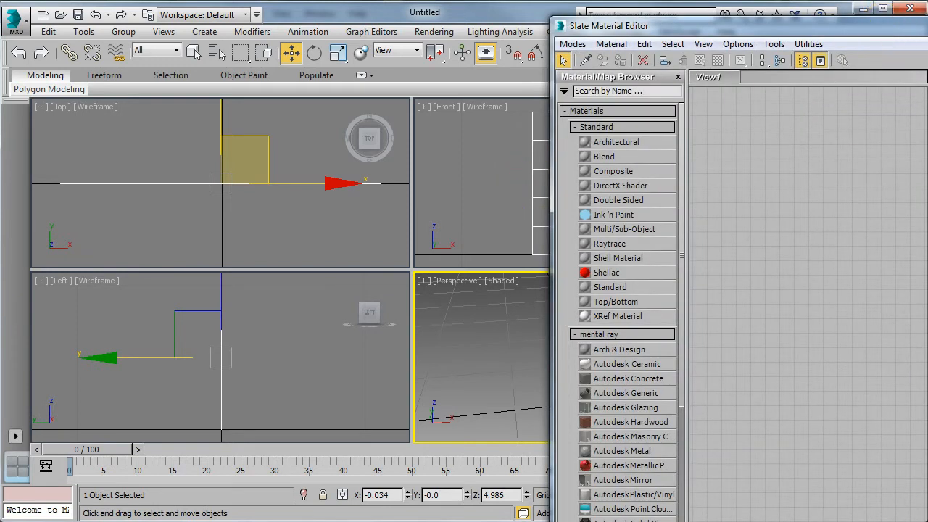
left_click_drag(927, 521, 927, 471)
left_click_drag(926, 26, 572, 46)
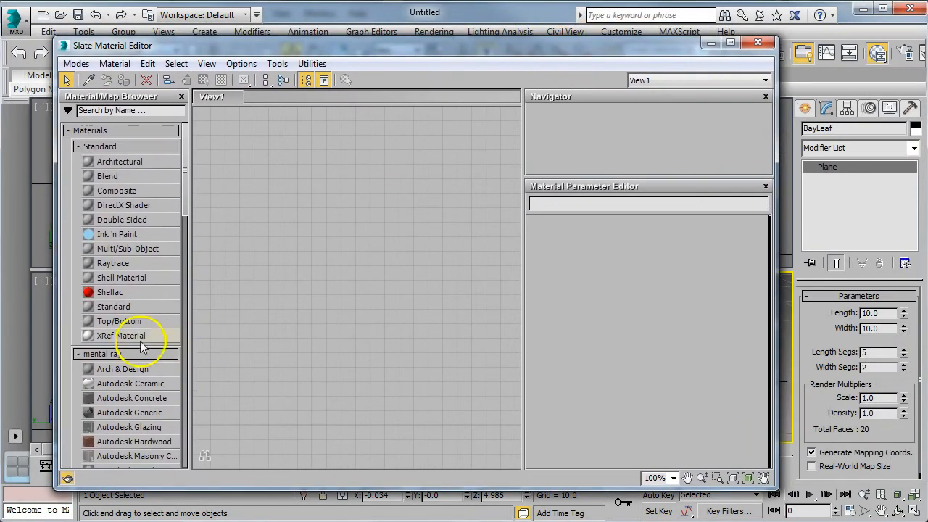
left_click_drag(113, 307, 449, 283)
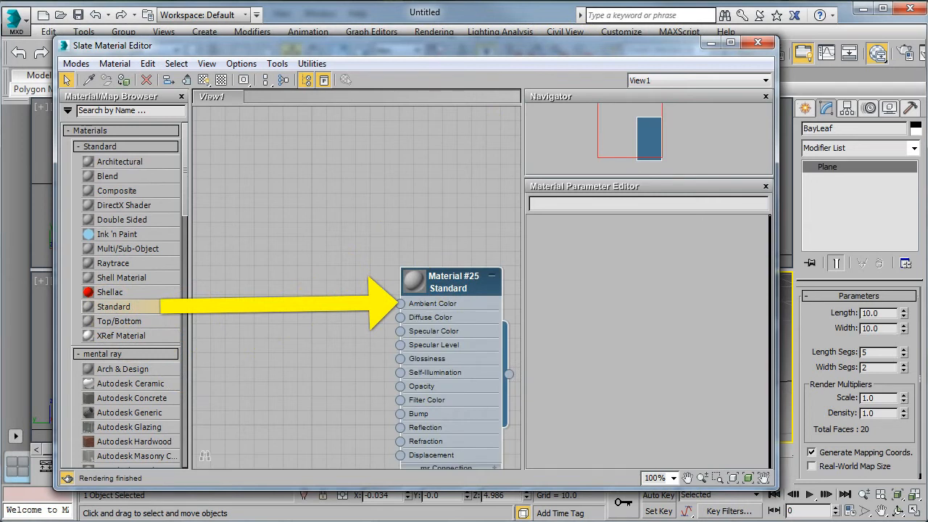
left_click_drag(463, 287, 464, 244)
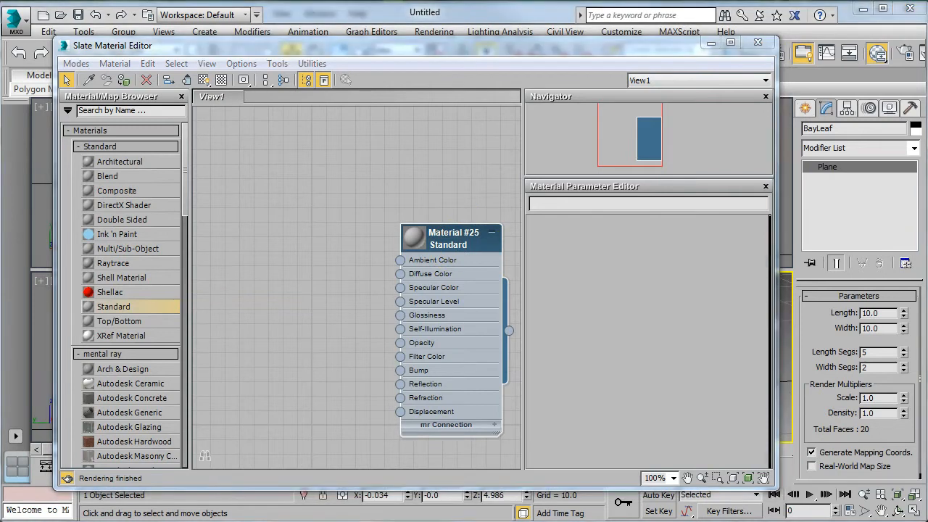
Step: Add Bayleaf_MrGoodwin.tga as a Bitmap node and connect it to the material's Diffuse Color and Opacity
left_click_drag(369, 272, 317, 268)
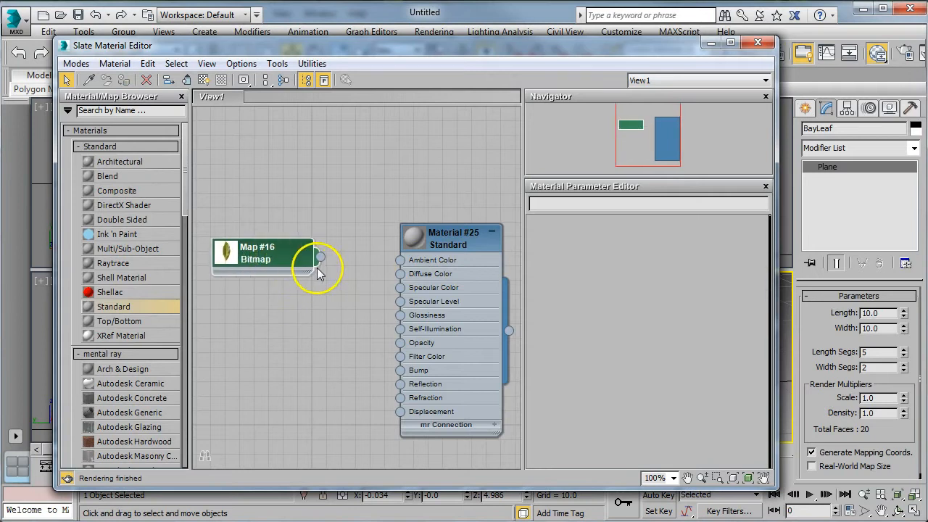
left_click_drag(371, 276, 400, 273)
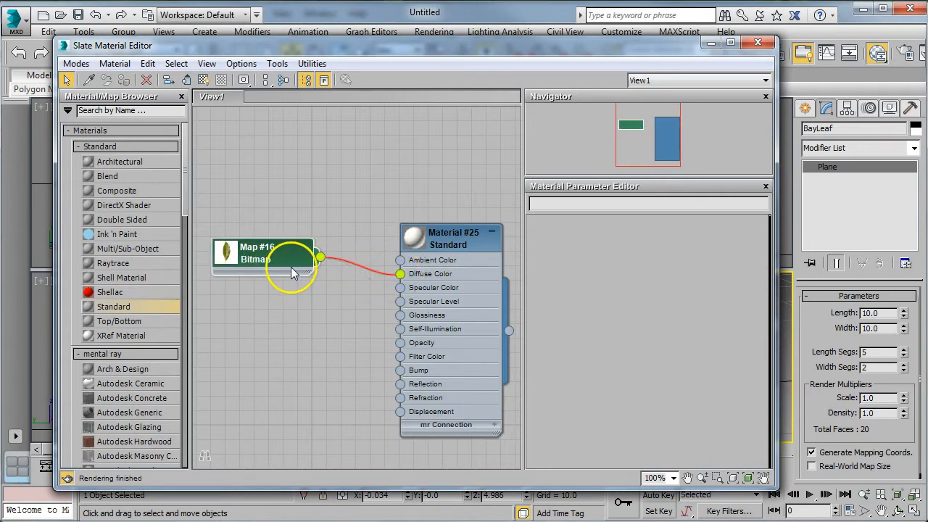
left_click_drag(320, 256, 400, 342)
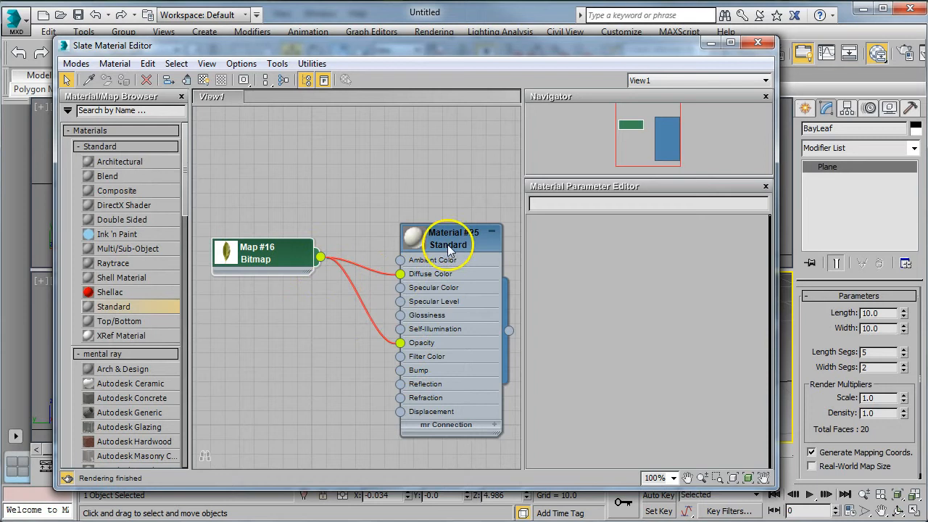
Step: Rename the Standard material M_Leaf
left_click(451, 245)
double_click(466, 242)
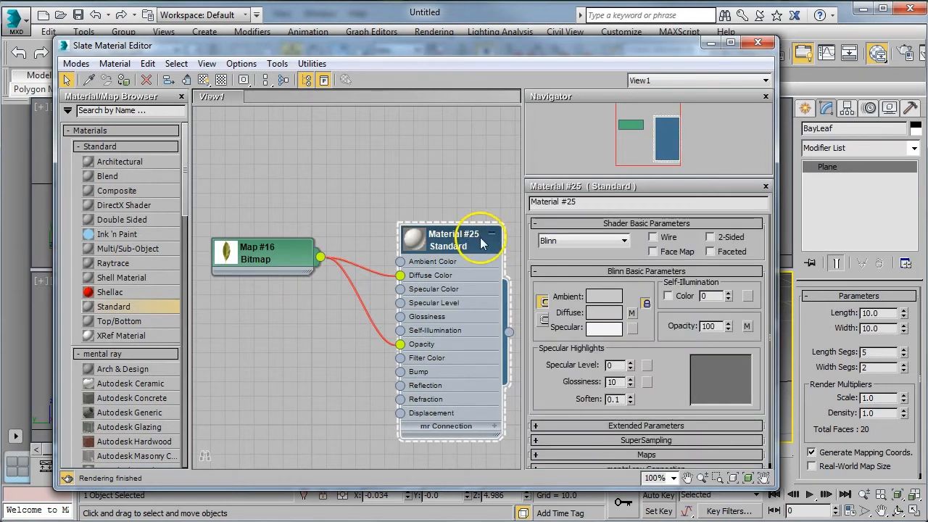
type("M_Leaf")
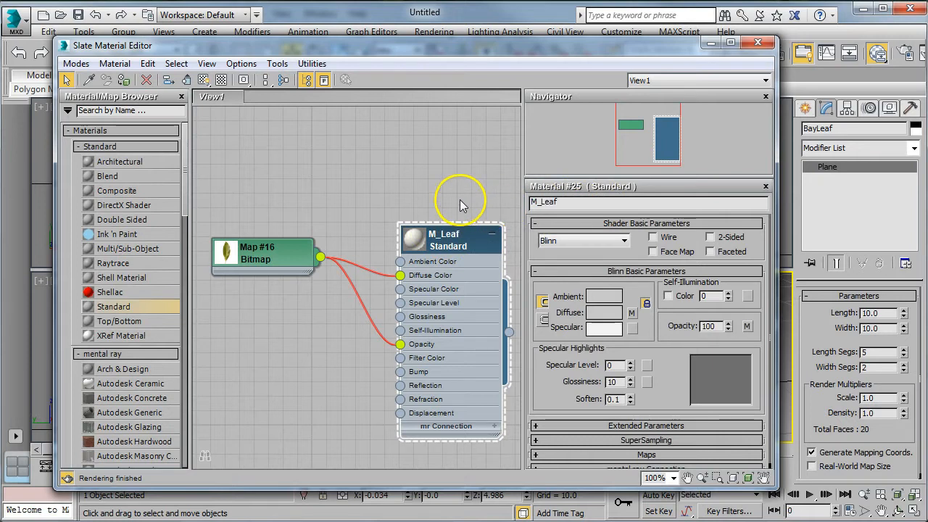
Step: Rename the bitmap map Image_BayLeaf
left_click(254, 255)
double_click(254, 256)
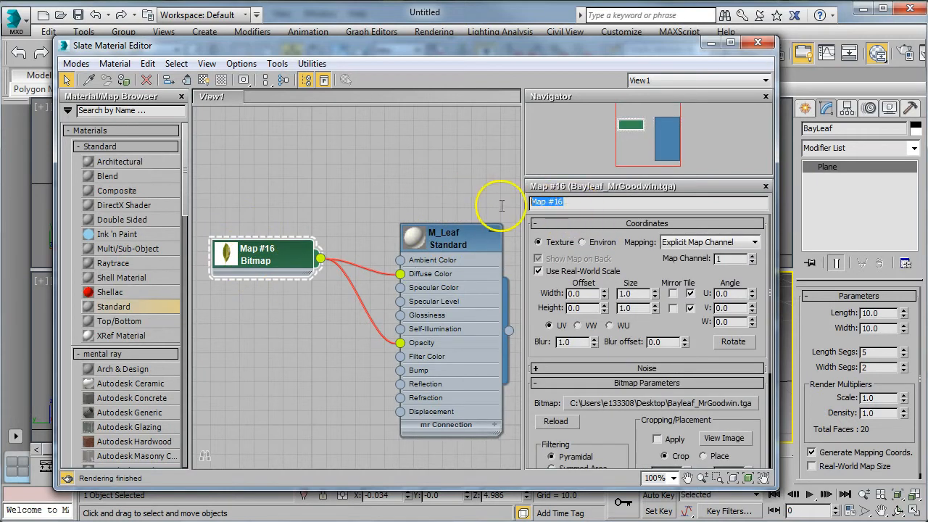
type("Image_")
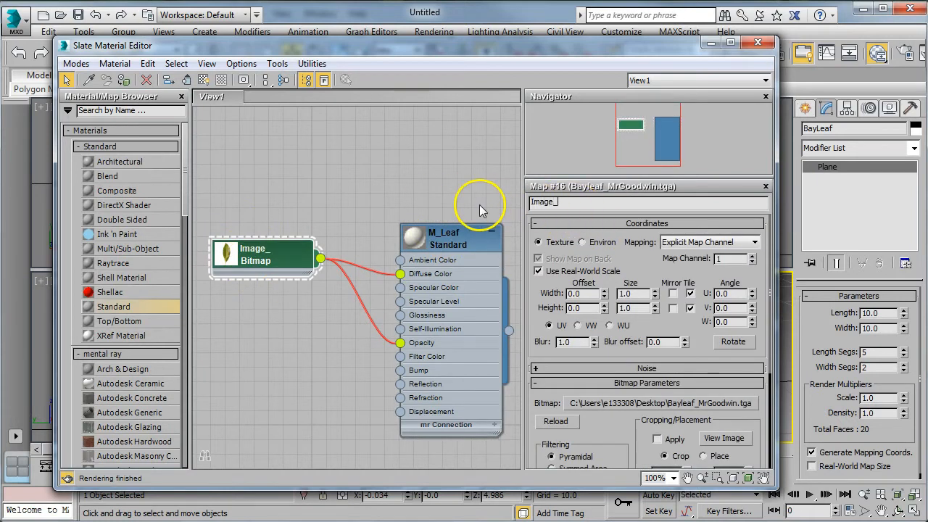
type("BayLeaf")
key("Return")
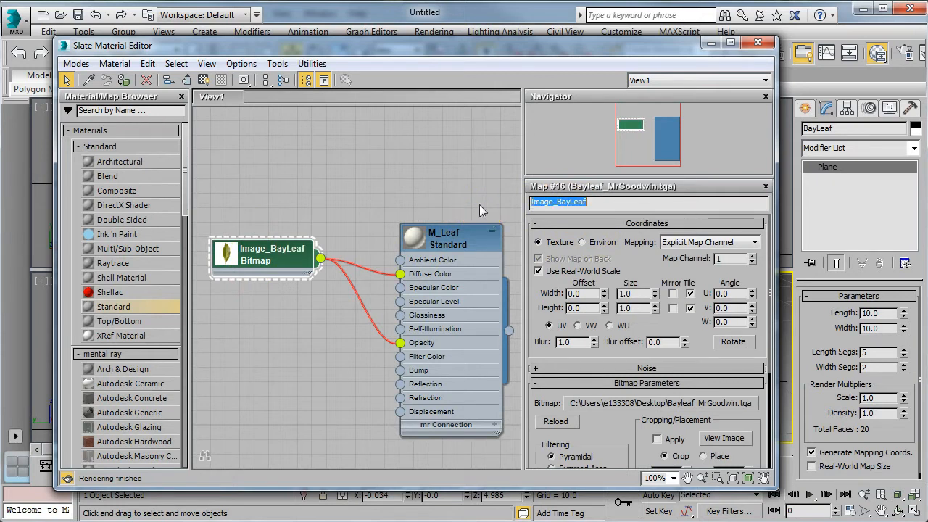
Step: Assign M_Leaf to the BayLeaf plane and show the shaded material in the viewport
left_click(419, 234)
left_click_drag(611, 46, 405, 76)
middle_click_drag(625, 384, 656, 393)
left_click(700, 409)
left_click(647, 372)
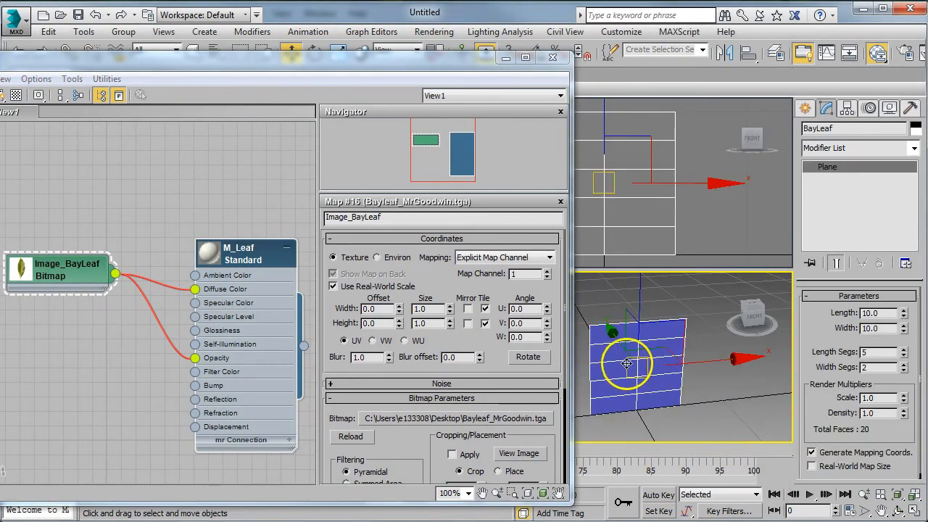
mouse_move(200, 62)
left_mouse_down()
mouse_move(447, 72)
mouse_move(358, 51)
left_mouse_up()
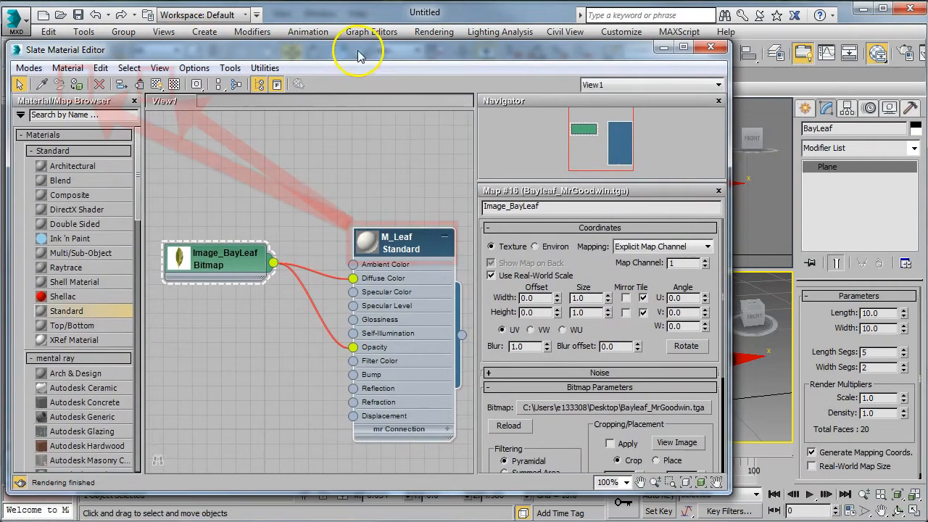
left_click(77, 85)
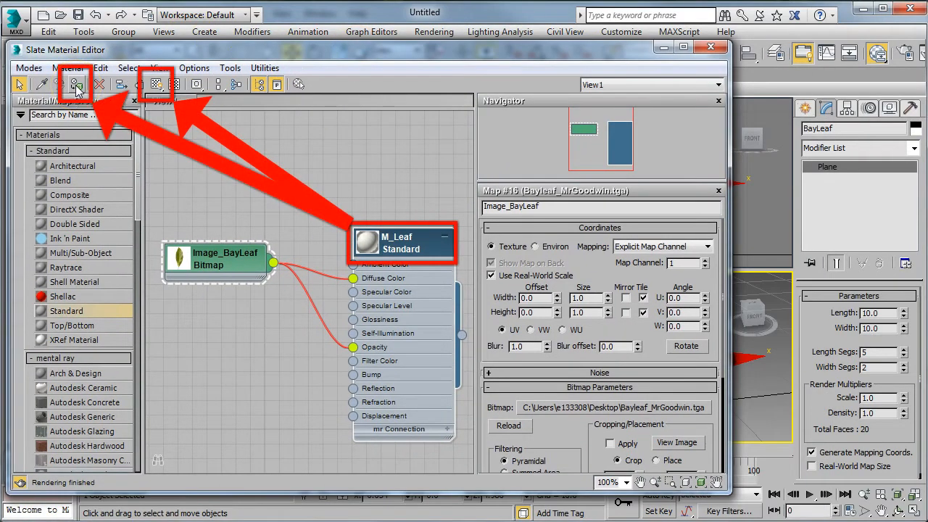
left_click(157, 85)
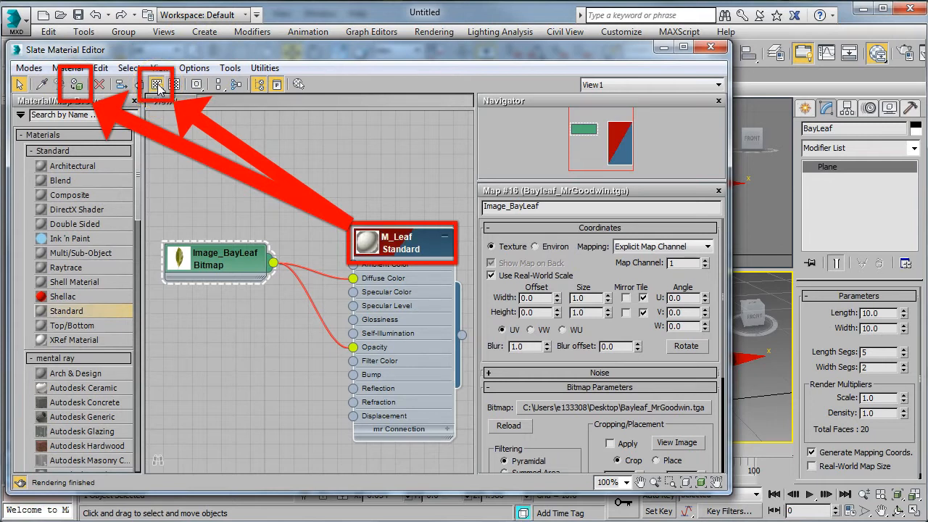
right_click(404, 246)
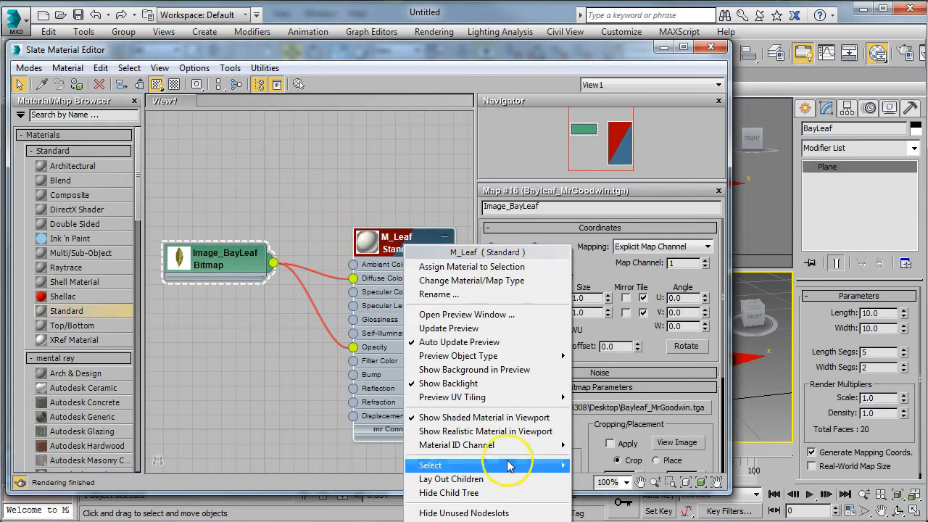
left_click(391, 228)
Step: Uncover the Perspective view, deselect the plane and examine how the leaf texture and its background display on it
left_click_drag(412, 242, 411, 200)
left_click_drag(547, 51, 438, 47)
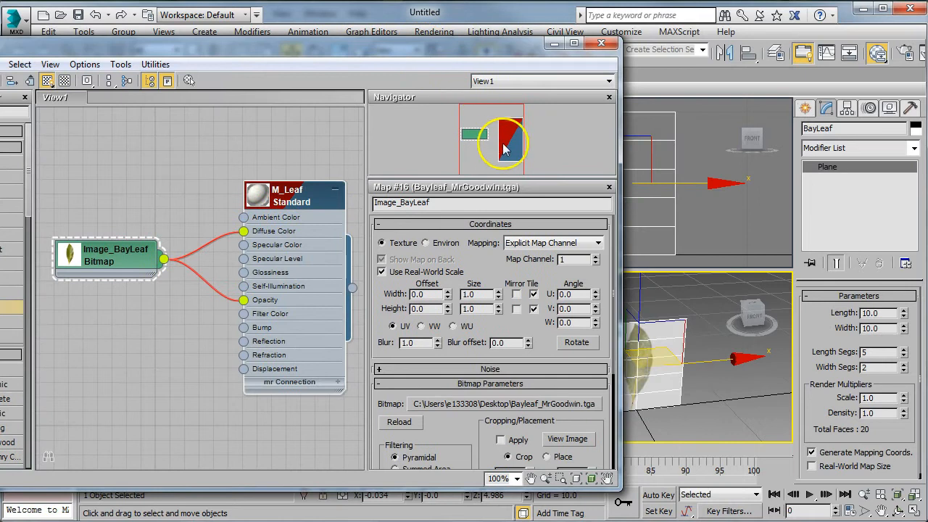
left_click(718, 373)
scroll(758, 377, "up", 2)
middle_click_drag(758, 377, 749, 375)
left_click(749, 433)
left_click(733, 404)
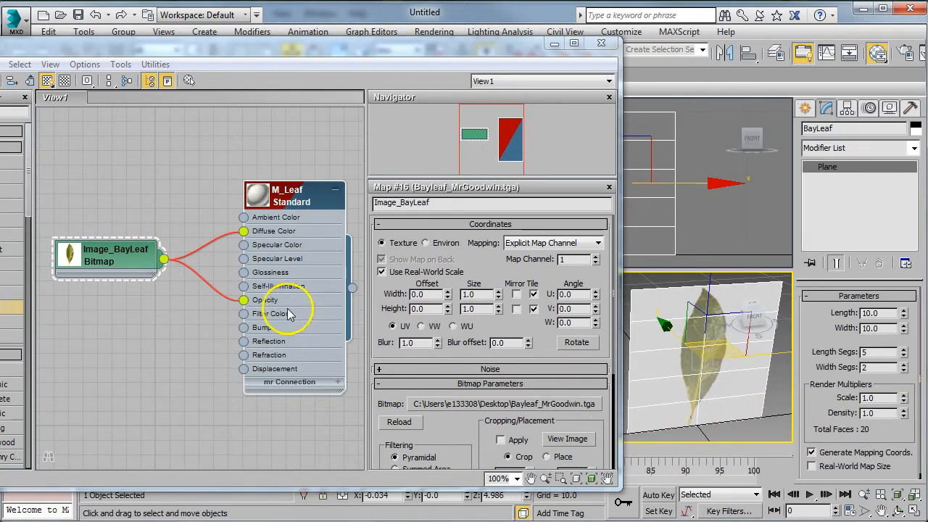
left_click(753, 432)
left_click(201, 274)
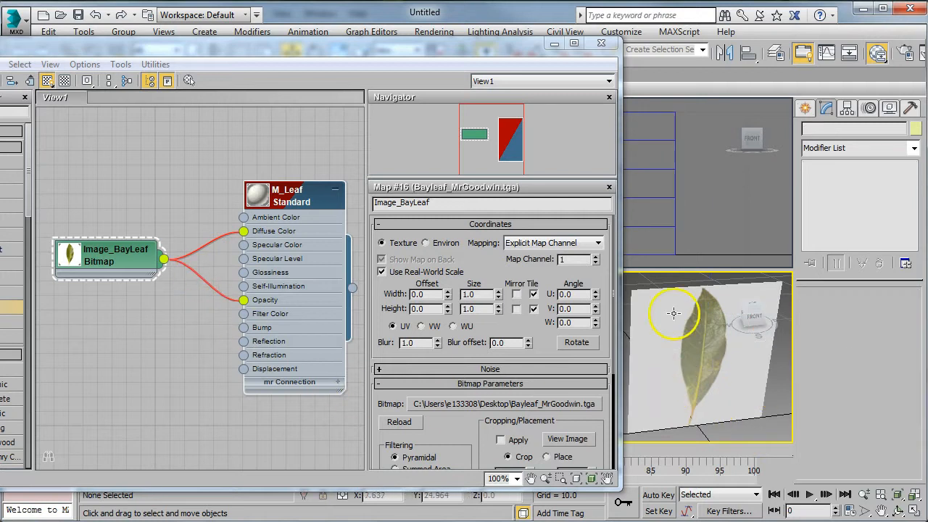
middle_click_drag(719, 350, 638, 333, "alt")
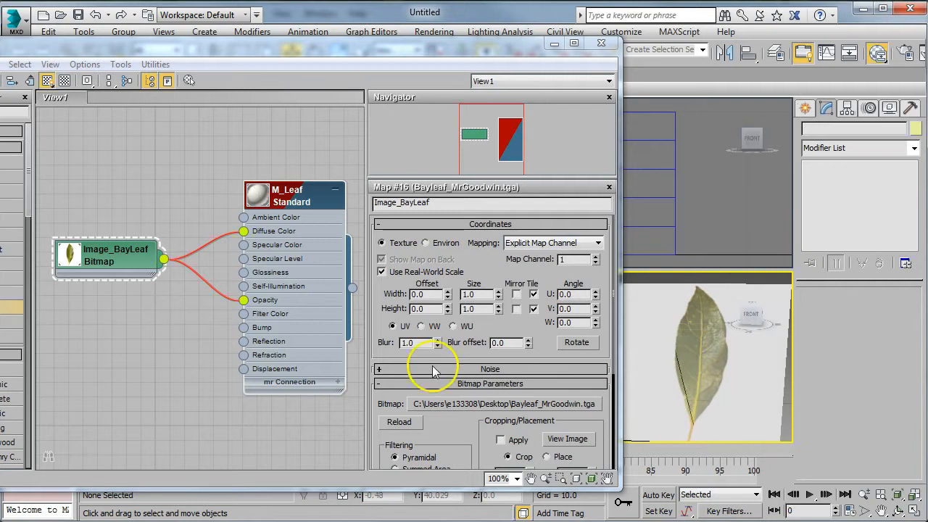
Step: Set the Image_BayLeaf bitmap's Mono Channel Output to Alpha and turn off Premultiplied Alpha
left_click(103, 258)
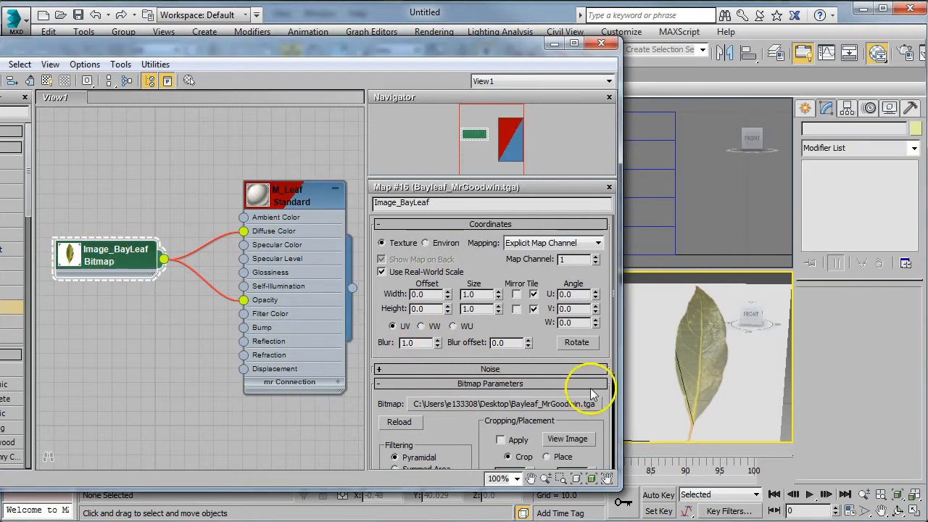
left_click_drag(584, 391, 596, 215)
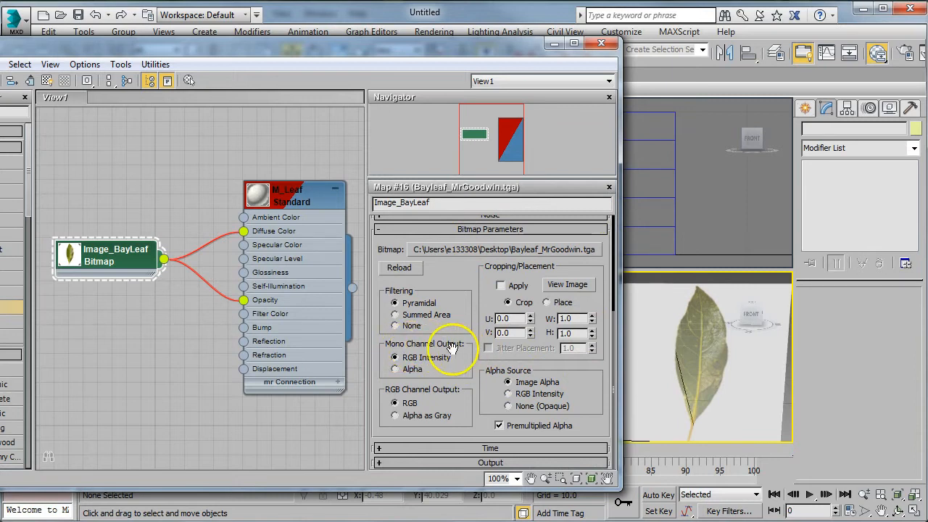
left_click(395, 369)
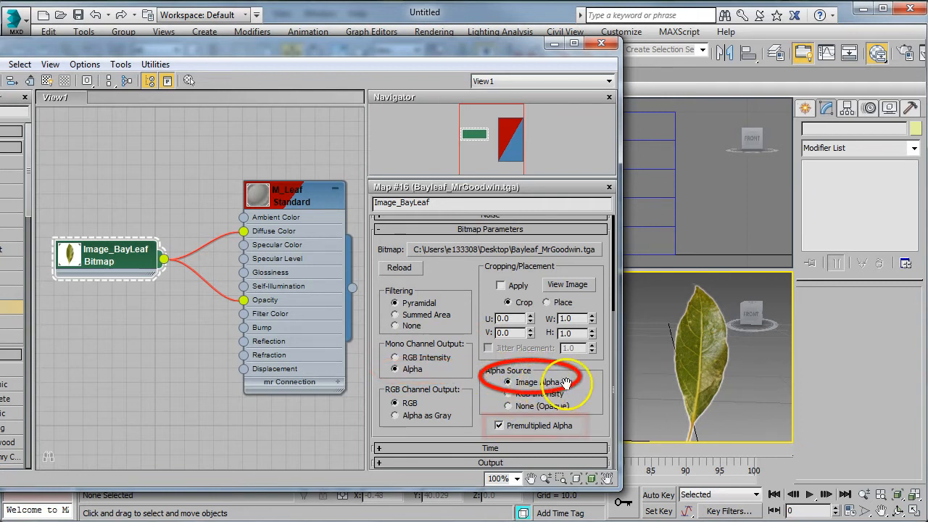
left_click(498, 426)
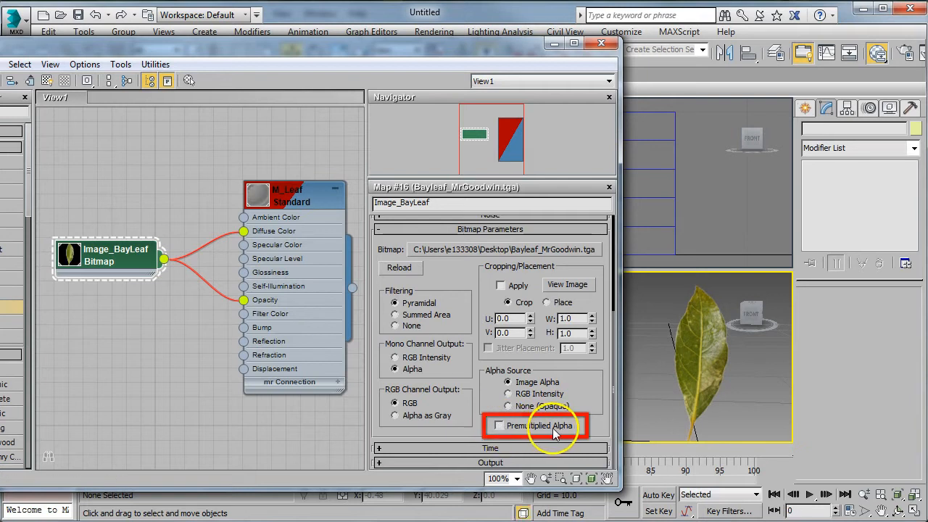
mouse_move(704, 362)
middle_mouse_down()
mouse_move(693, 365)
mouse_move(723, 385)
mouse_move(729, 379)
mouse_move(706, 392)
mouse_move(658, 387)
mouse_move(656, 378)
mouse_move(773, 400)
mouse_move(708, 392)
middle_mouse_up()
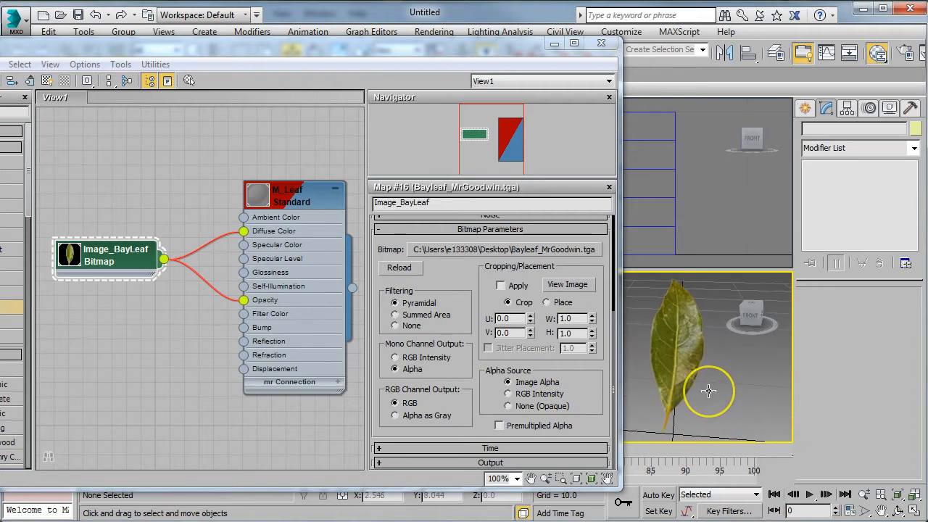
left_click_drag(129, 259, 156, 201)
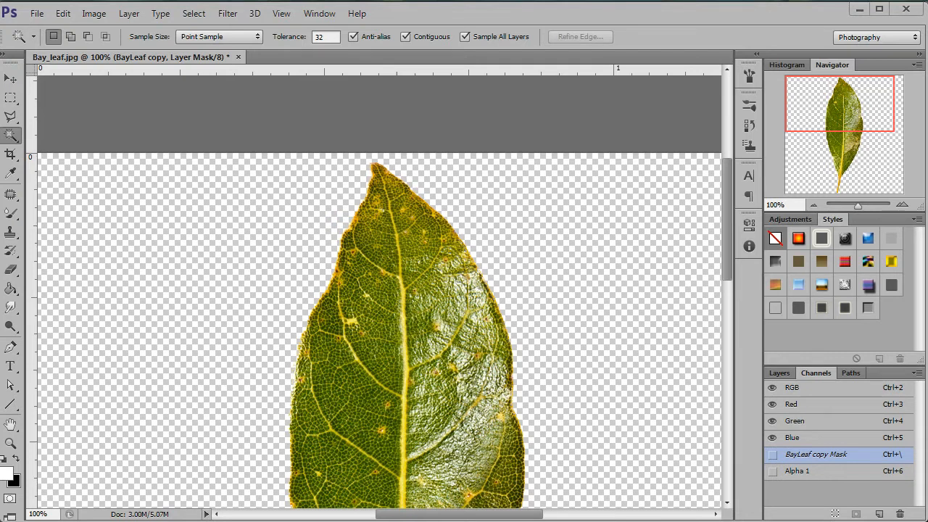
Step: Switch to Photoshop, open Leaf.jpg and select its red background with the Magic Wand
left_click_drag(557, 175, 480, 57)
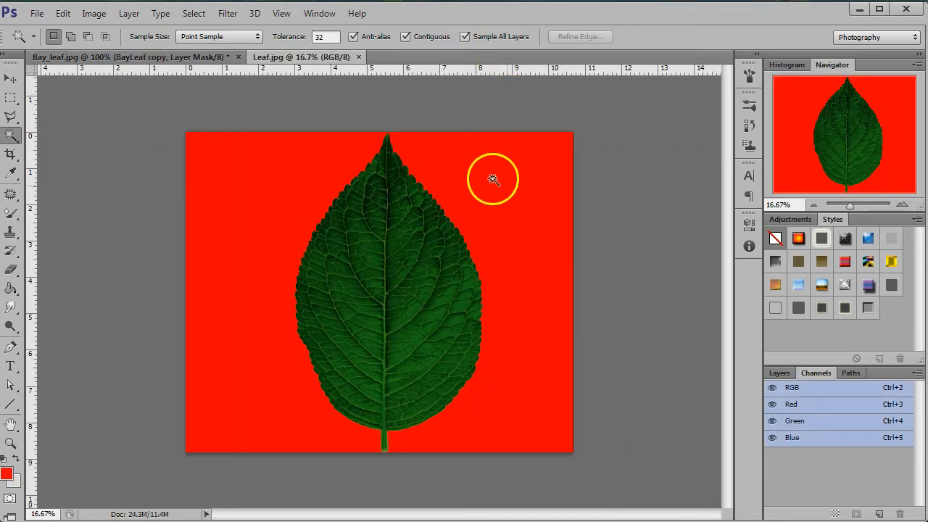
left_click(774, 371)
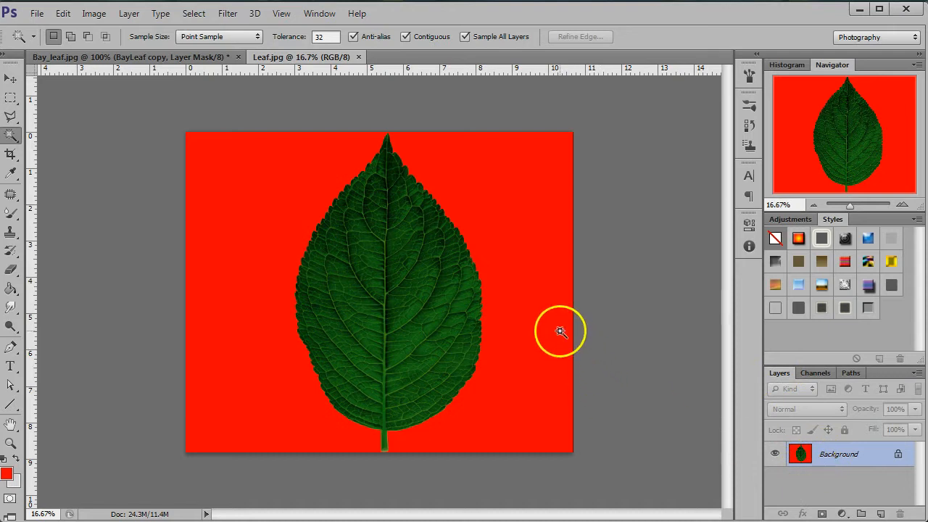
left_click(545, 211)
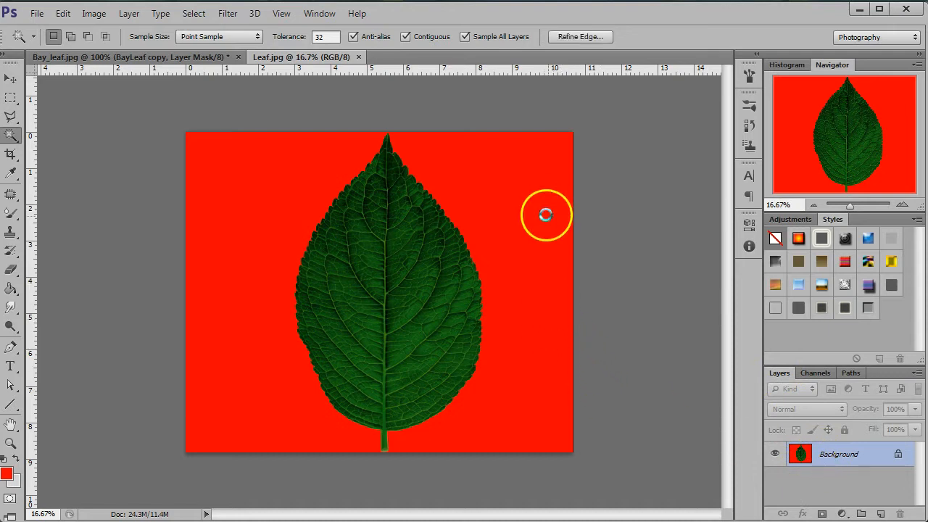
Step: Inspect the selection border along the serrated upper edge of the leaf at 300% zoom
left_click(901, 204)
left_click(901, 205)
left_click(901, 204)
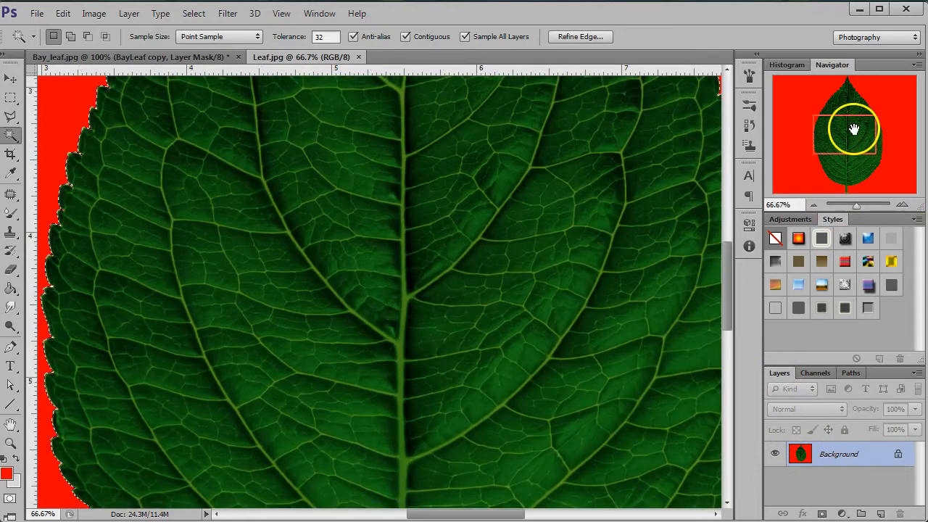
left_click_drag(851, 129, 869, 121)
left_click(905, 204)
left_click(901, 204)
left_click(902, 204)
left_click(902, 204)
left_click_drag(853, 165, 855, 95)
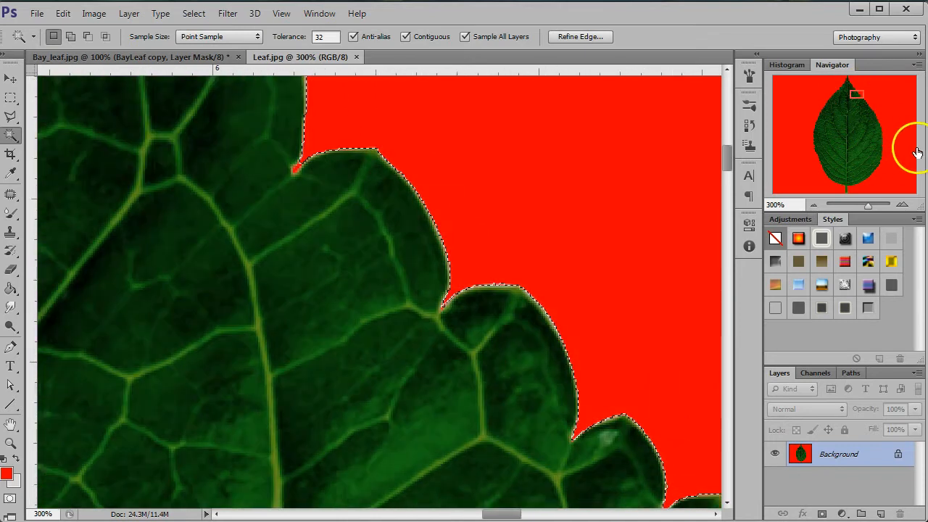
Step: Inspect the selection border along both serrated sides and the tip of the leaf at 500% zoom
left_click(902, 205)
left_click(902, 204)
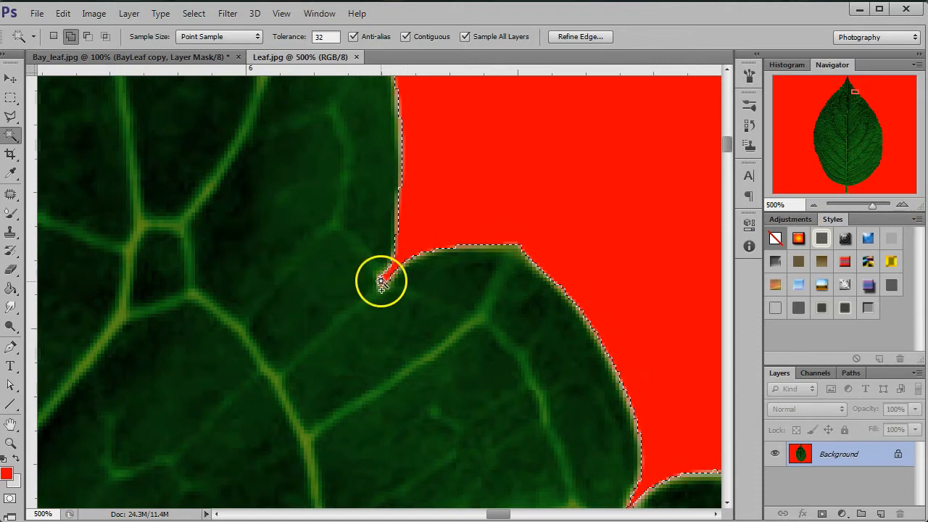
left_click_drag(610, 449, 555, 249)
left_click(854, 100)
left_click_drag(854, 99, 822, 114)
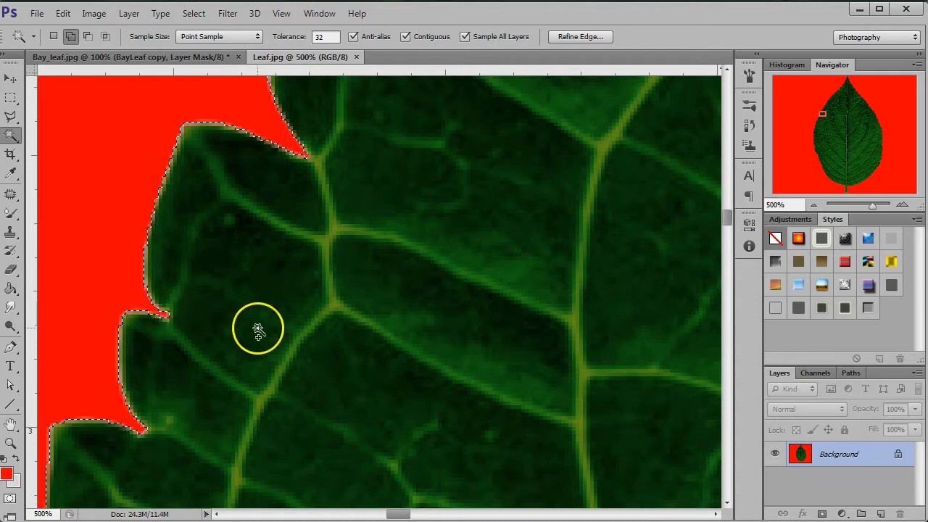
left_click_drag(833, 108, 848, 78)
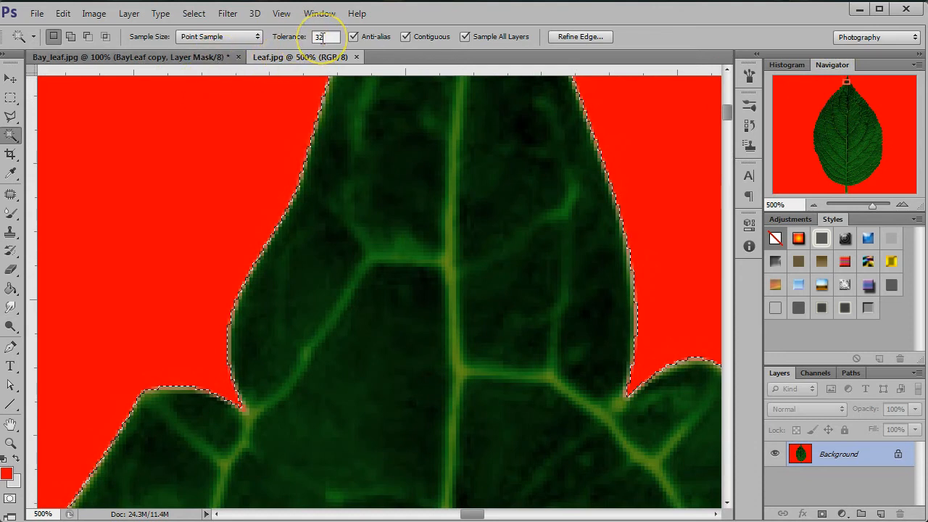
left_click(197, 15)
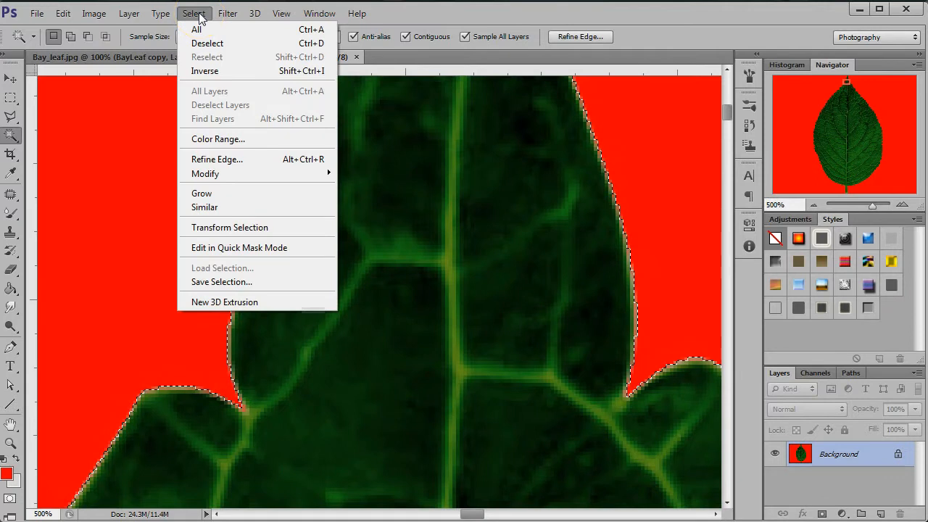
left_click(508, 22)
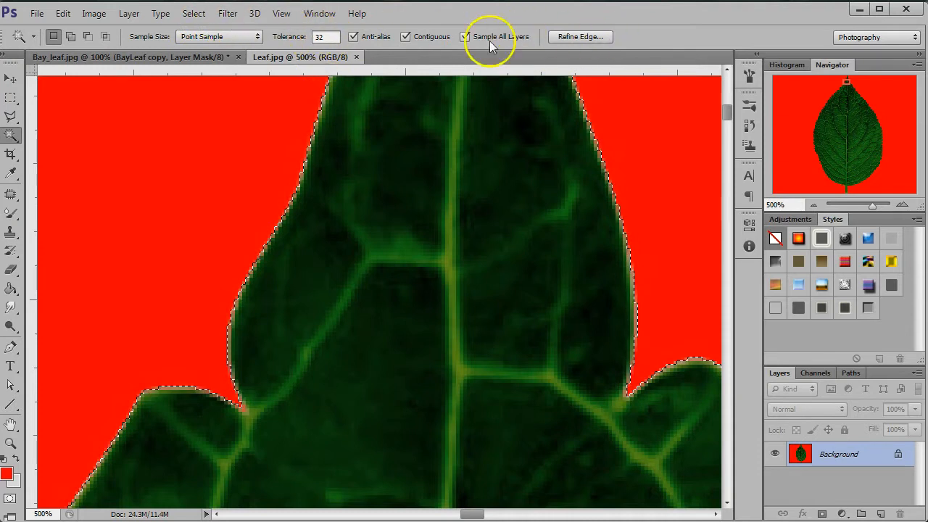
Step: Invert the background selection so that the leaf itself is selected
left_click(584, 38)
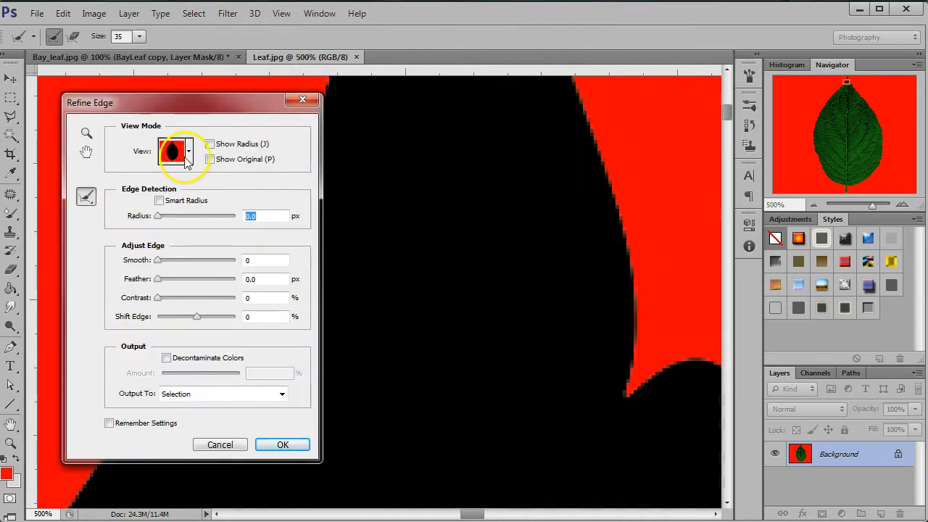
left_click(282, 445)
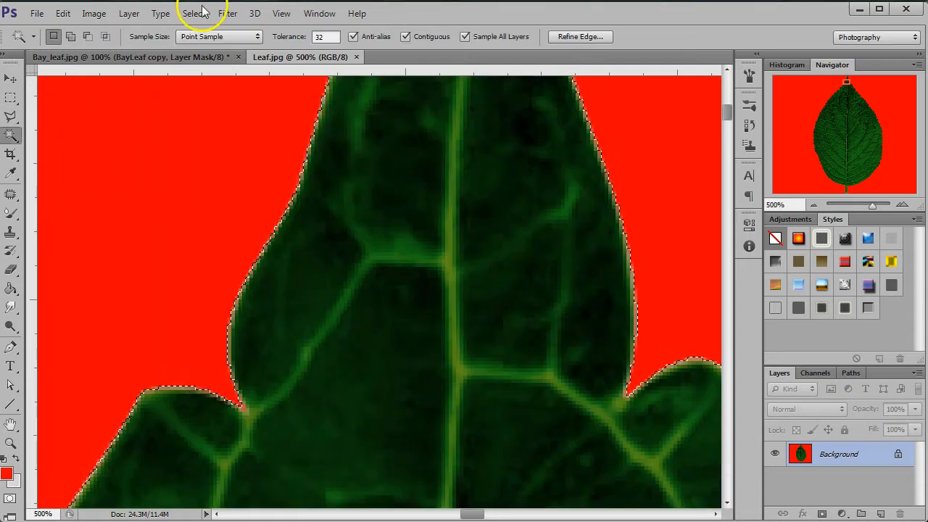
left_click(193, 13)
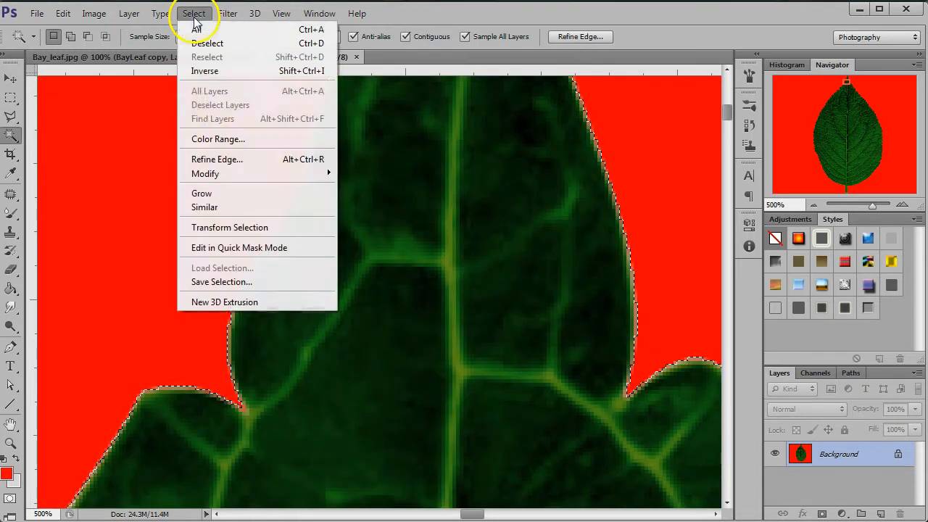
left_click(217, 71)
Step: Start Refine Edge on the leaf selection and turn on Decontaminate Colors with an amount of 95%
left_click(584, 36)
left_click(188, 150)
left_click(188, 151)
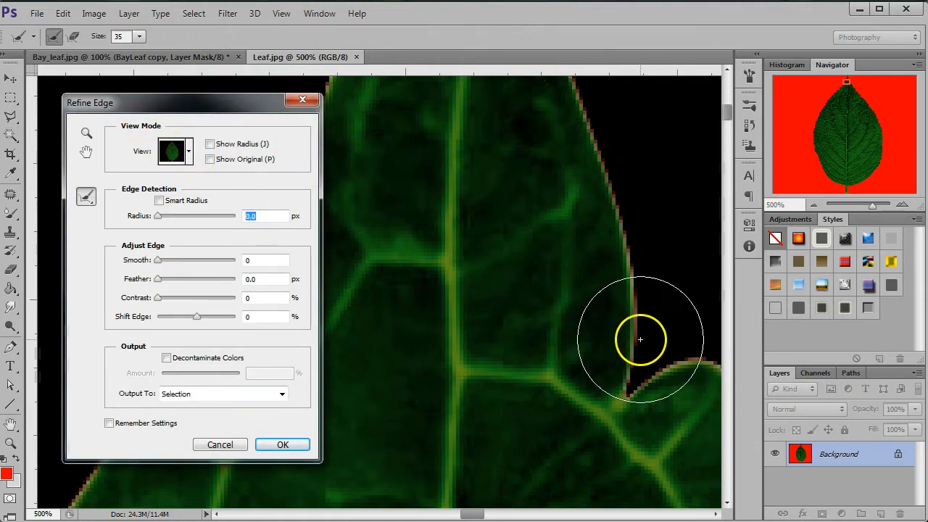
left_click_drag(640, 331, 580, 368)
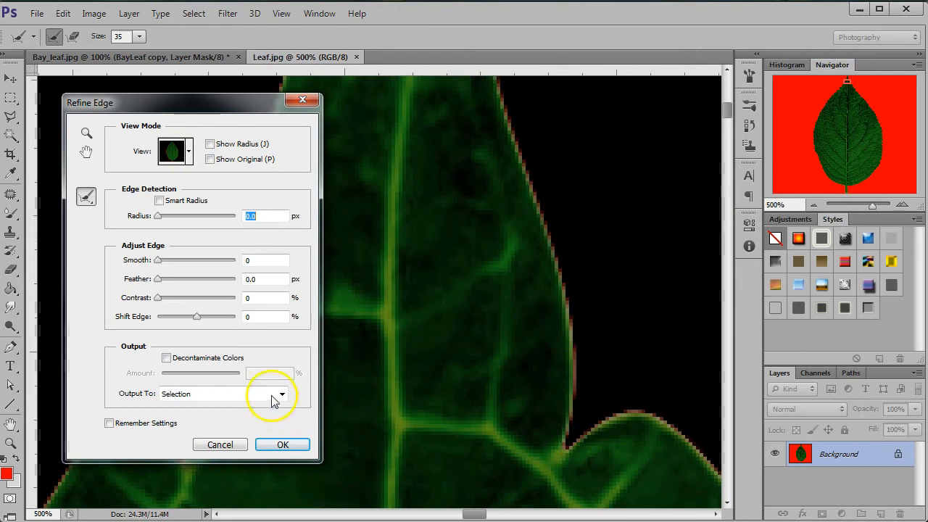
left_click(167, 357)
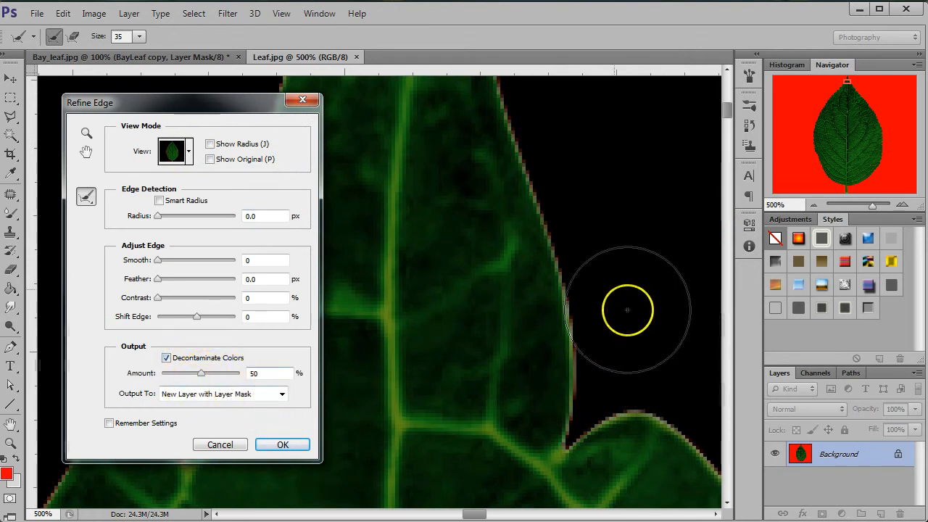
left_click_drag(201, 373, 232, 373)
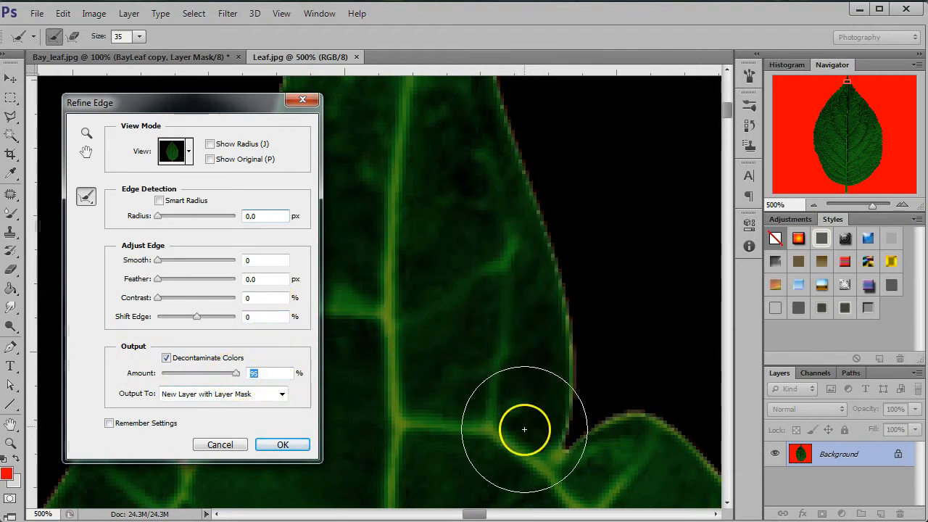
Step: With Decontaminate Colors switched off, enable Smart Radius at 0.2 px and set Shift Edge to -35%, and switch decontamination back on
left_click(166, 358)
left_click(161, 200)
left_click(253, 215)
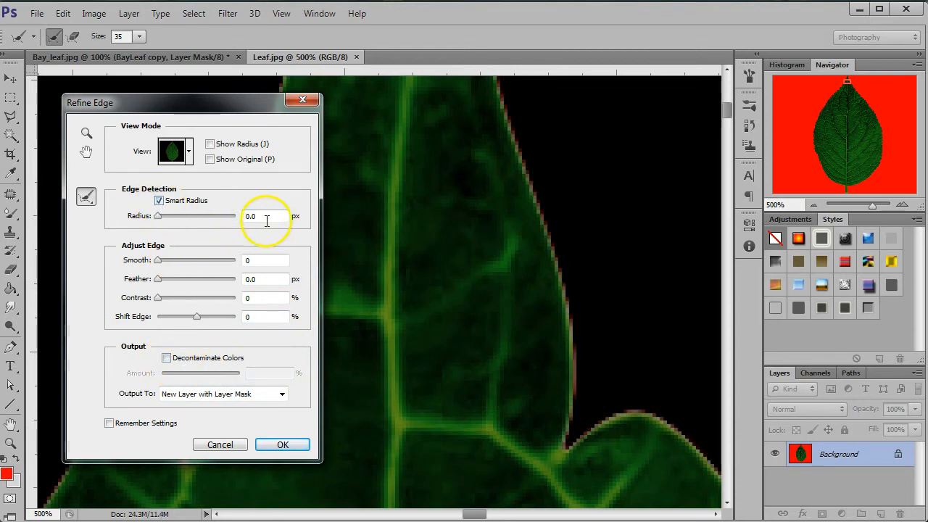
type(".")
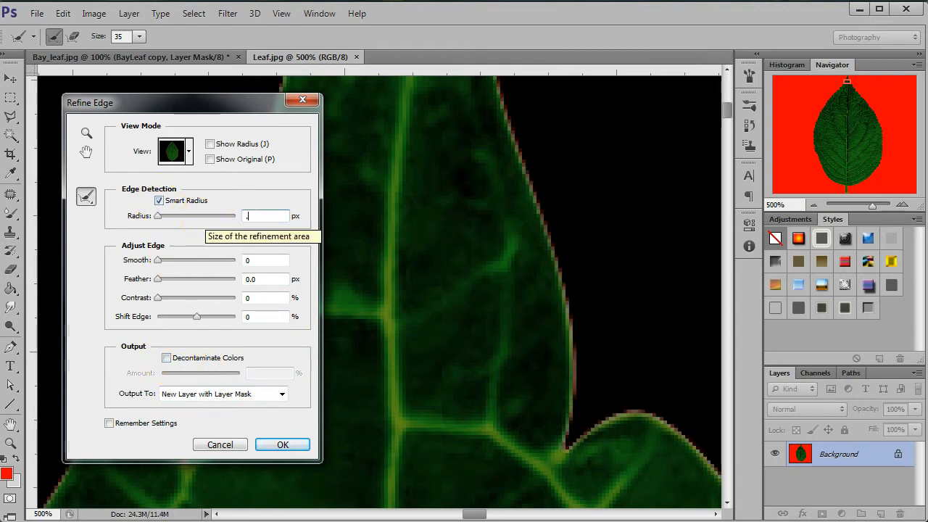
type("2")
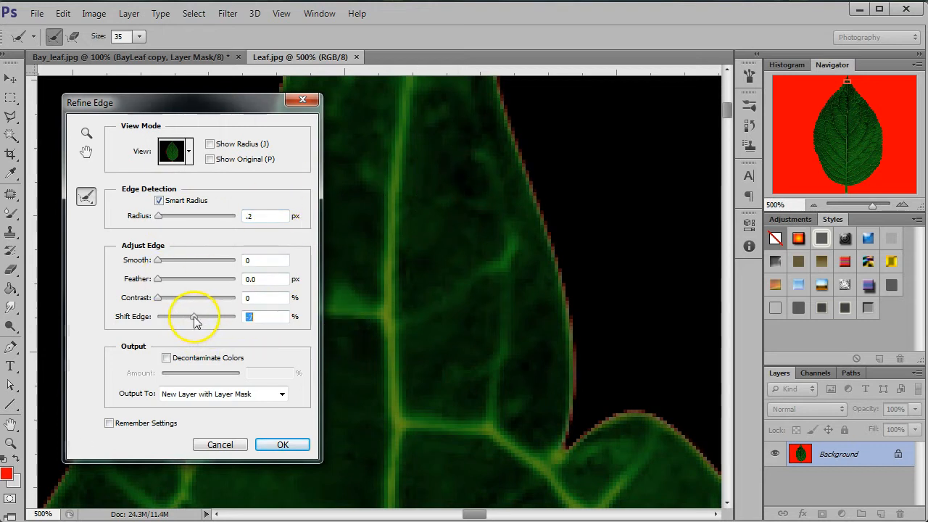
left_click_drag(192, 318, 183, 316)
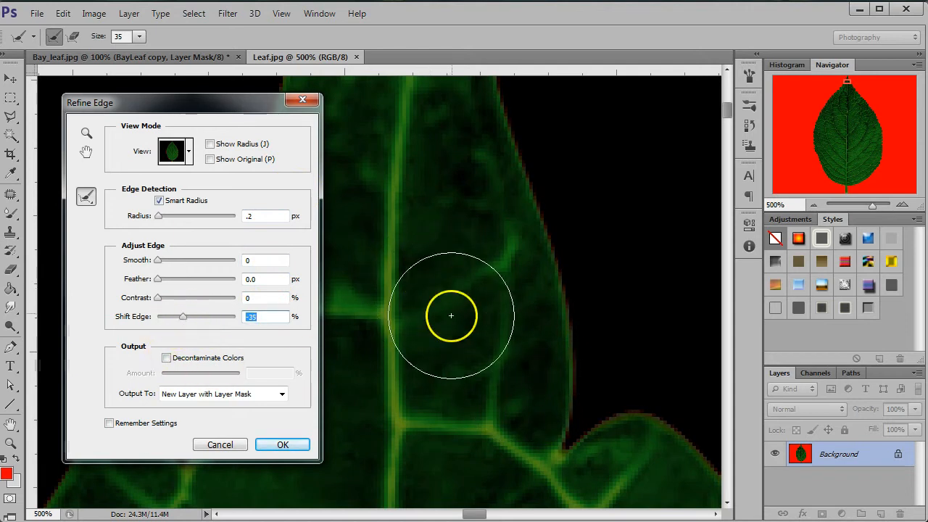
left_click(166, 358)
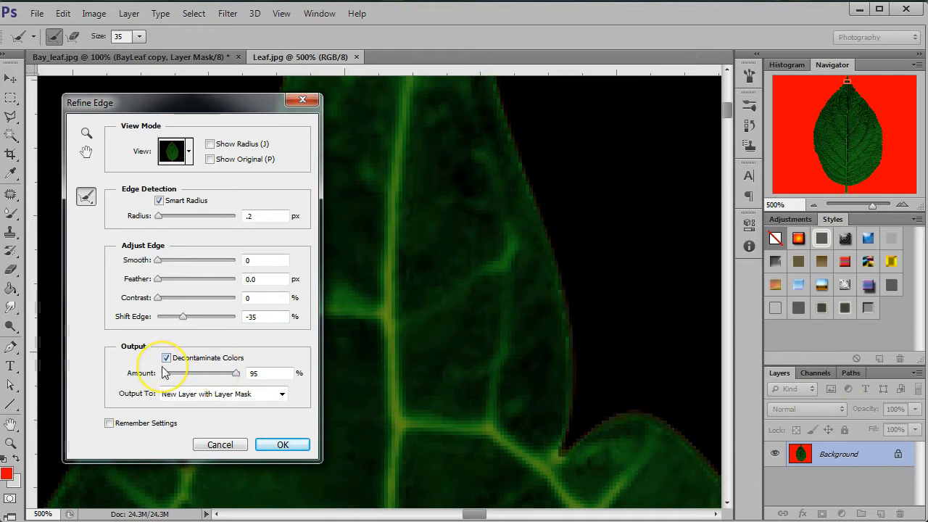
Step: Preview the refined mask in Black & White view and examine the leaf's serrated edge at 500% and 200% zoom
left_click(182, 151)
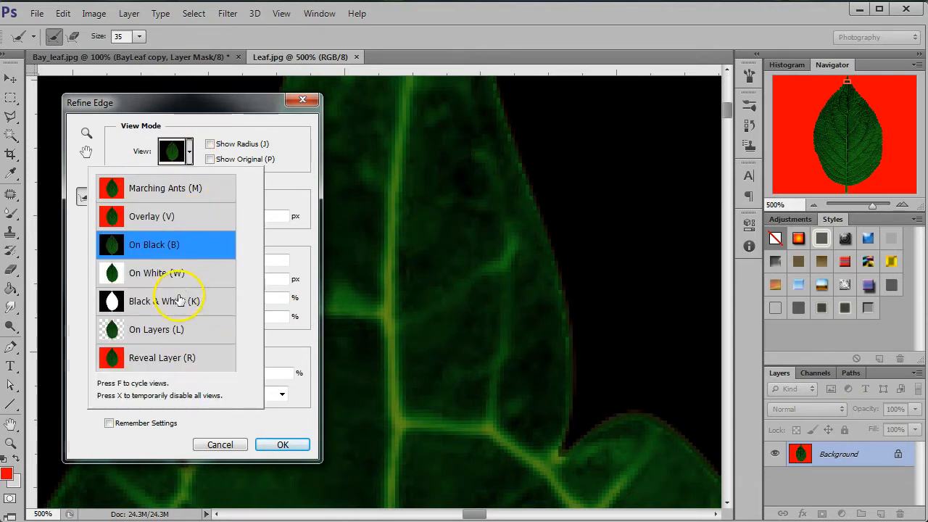
left_click(179, 300)
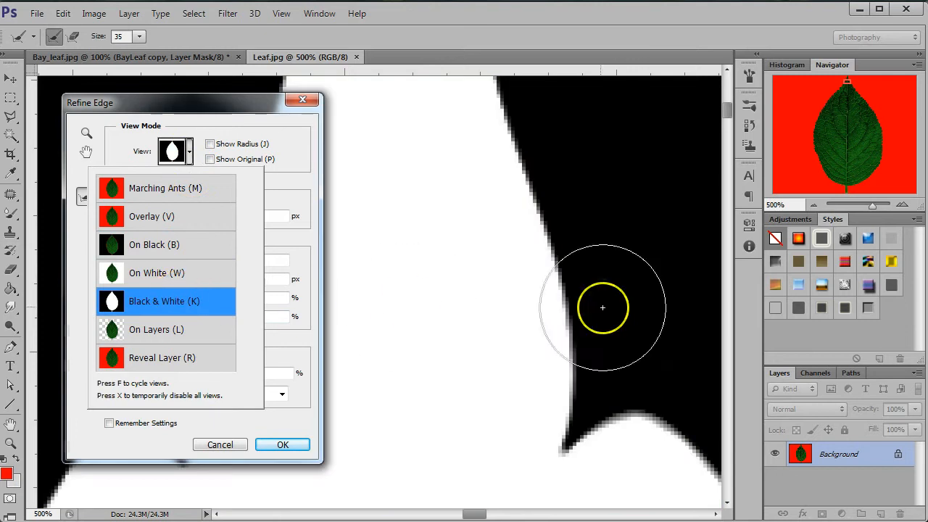
left_click(845, 80)
key("space")
mouse_move(536, 159)
left_mouse_down()
mouse_move(601, 414)
mouse_move(602, 112)
mouse_move(652, 80)
left_mouse_up()
left_click_drag(711, 365, 182, 409)
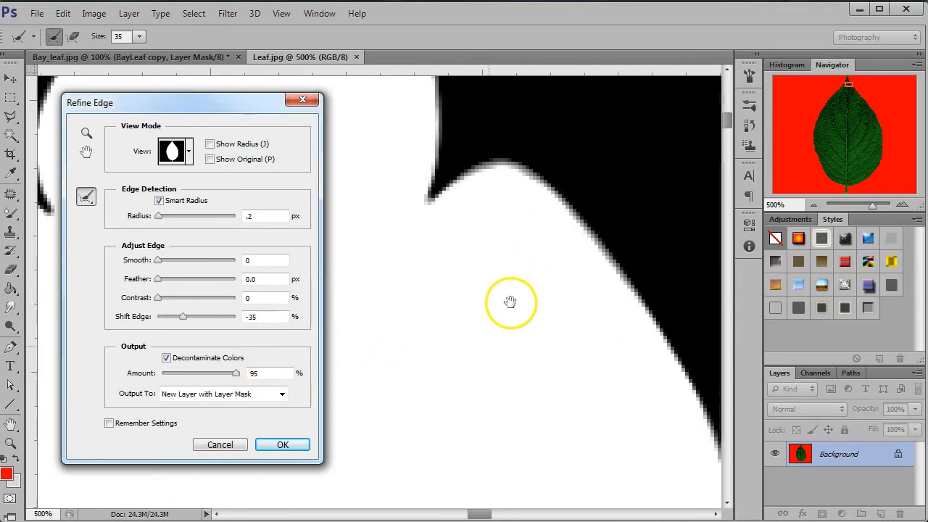
key("ctrl+minus")
key("ctrl+minus")
key("ctrl+minus")
left_click_drag(534, 399, 267, 128)
left_click_drag(565, 338, 631, 306)
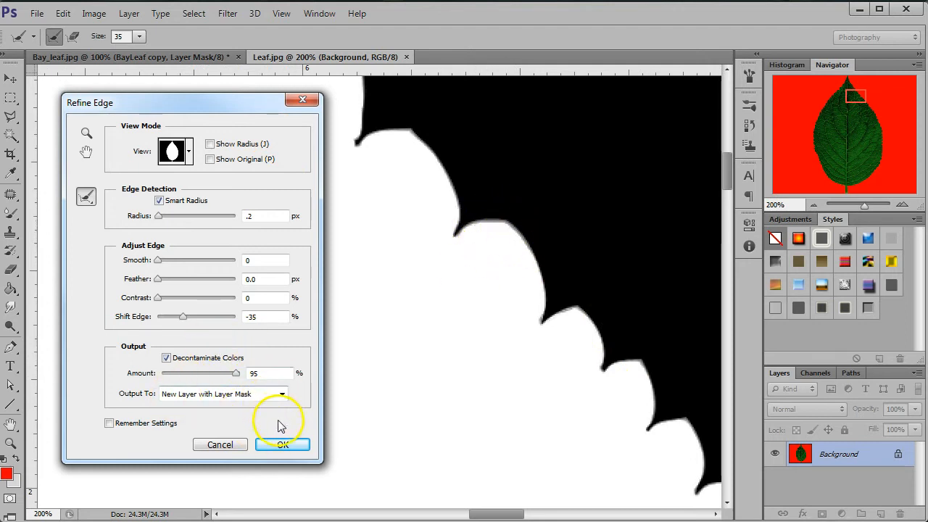
Step: Output the refinement to a new layer with a layer mask, and save the mask's selection as an alpha channel
left_click(282, 443)
left_click(835, 456, "ctrl")
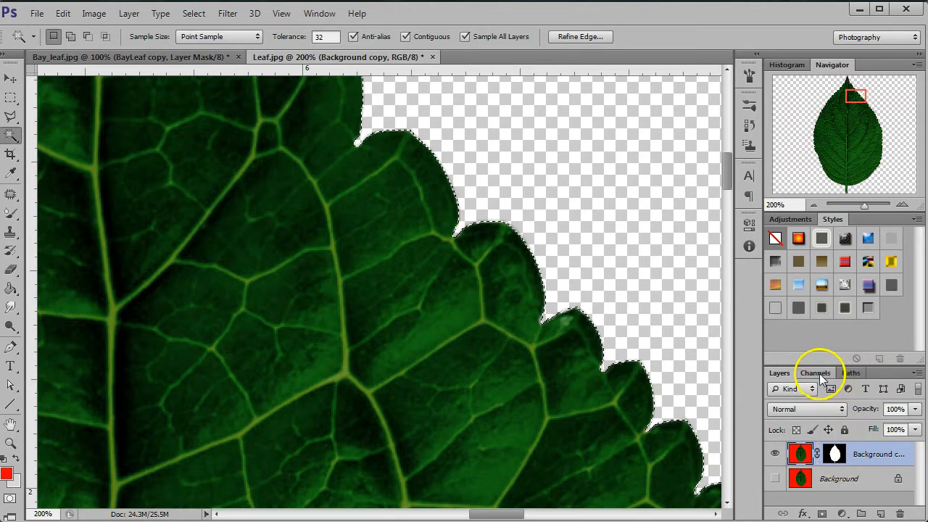
left_click(817, 373)
left_click(856, 513)
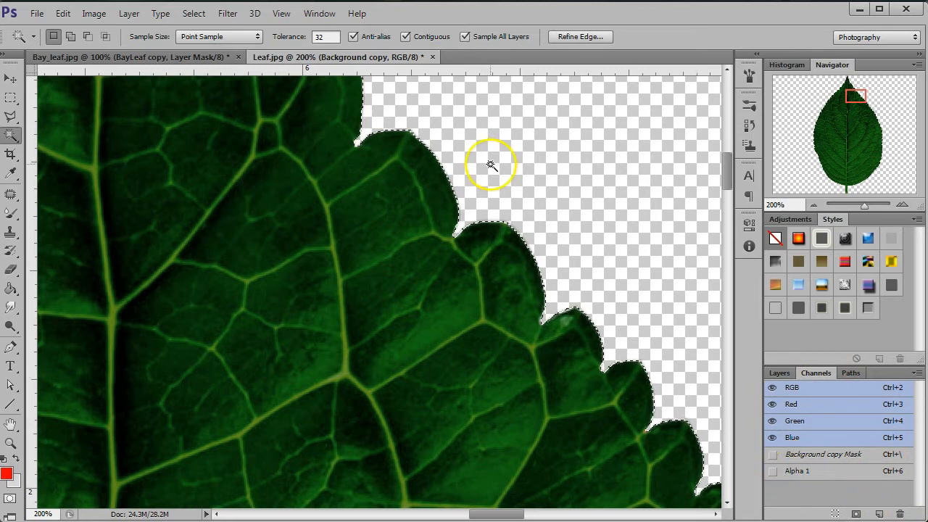
Step: Save the leaf to the Desktop as a 32 bits/pixel Targa with alpha channels, named Leaf_ followed by the author's name
key("ctrl+shift+s")
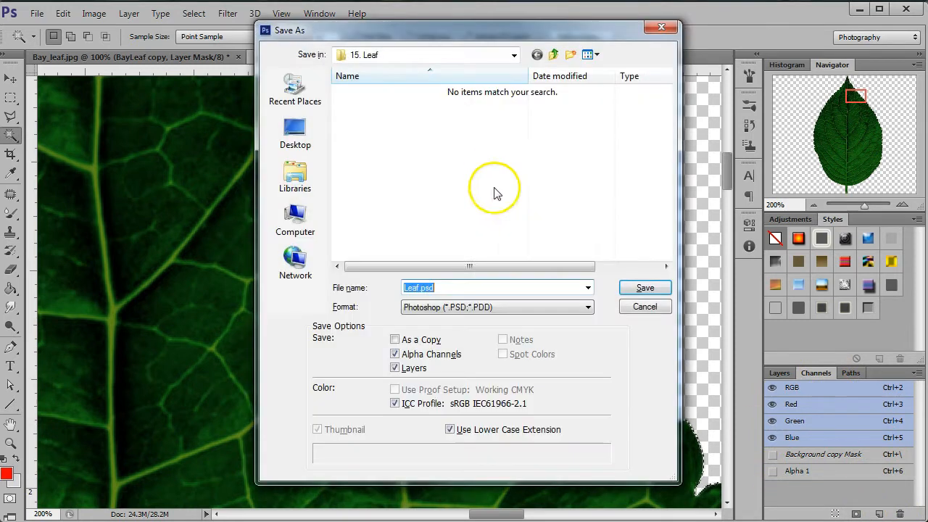
left_click(288, 135)
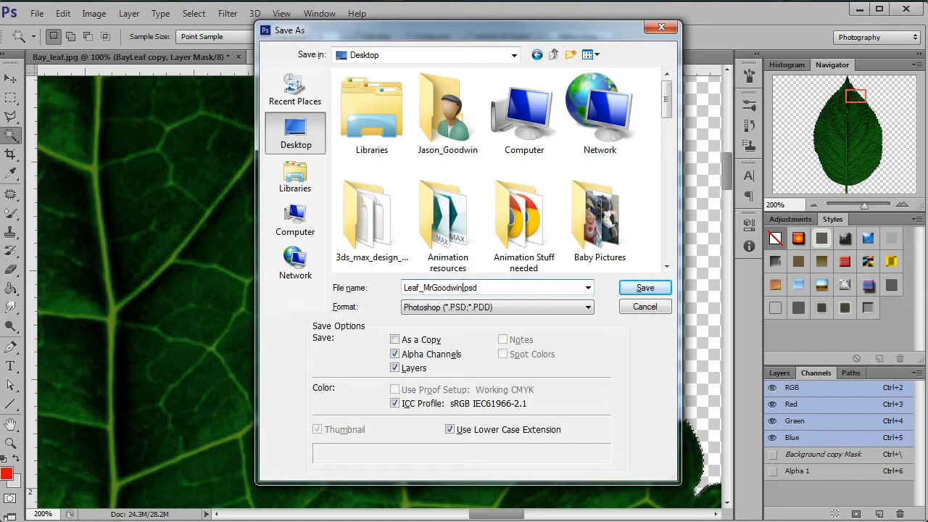
left_click(465, 307)
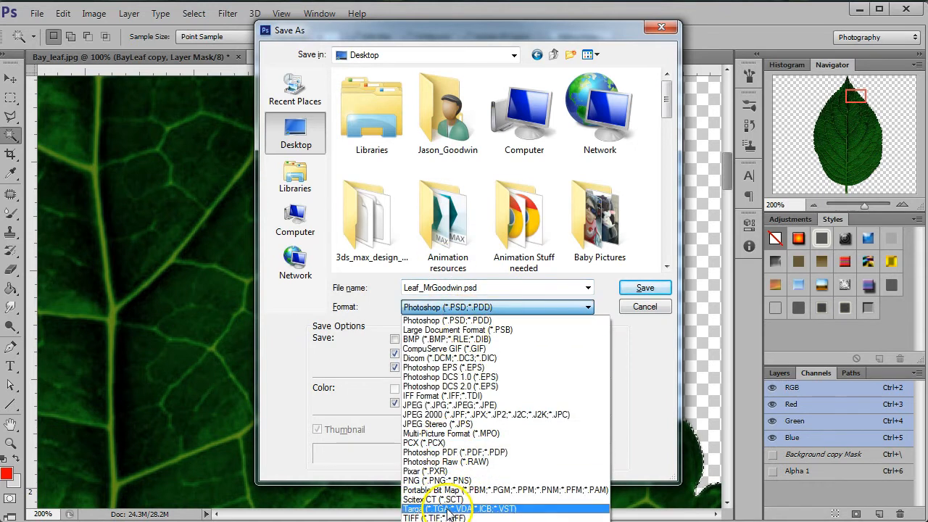
left_click(448, 509)
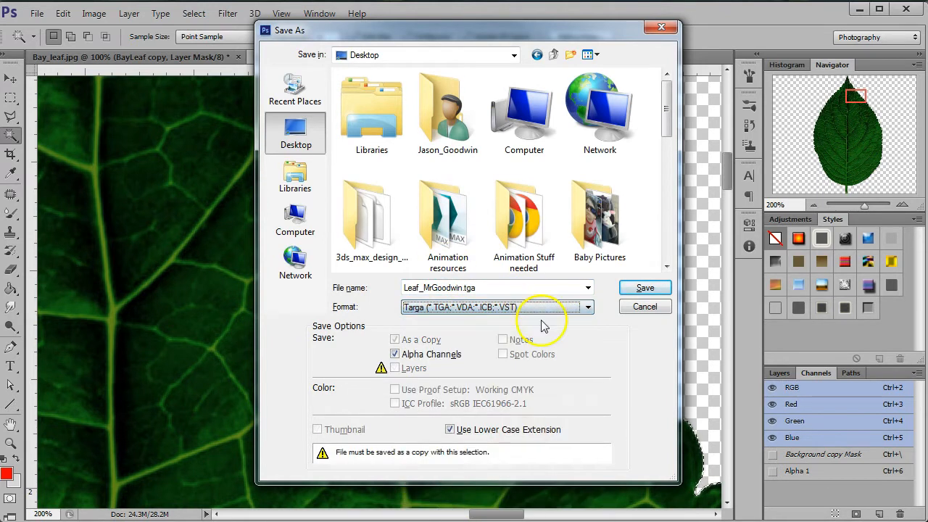
left_click(645, 290)
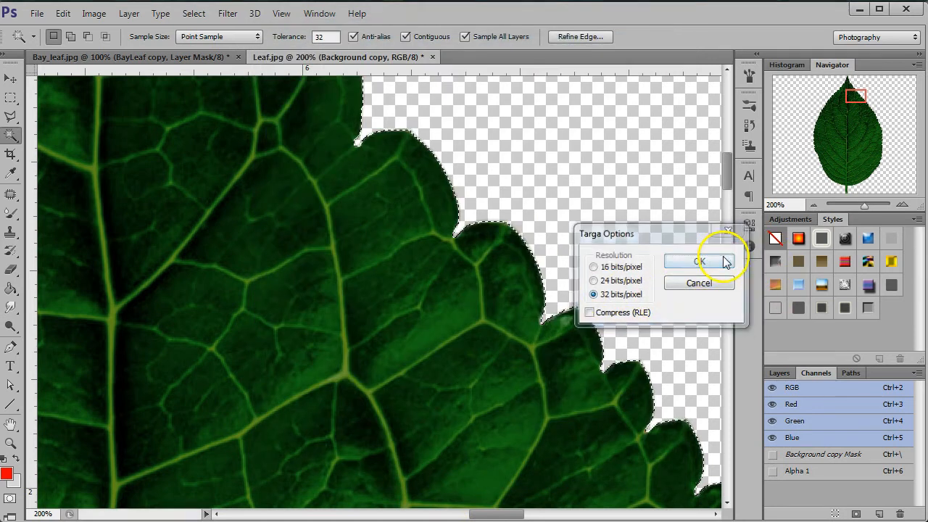
left_click(725, 263)
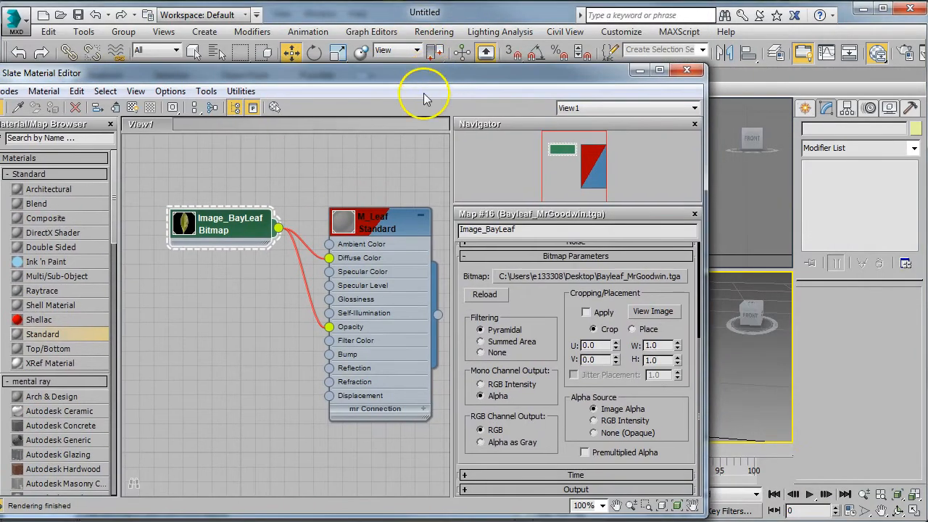
Step: In 3ds Max, wire the new leaf Targa bitmap into M_Leaf's Diffuse Color and Opacity in place of the bay leaf, naming it image_Leaf
left_click_drag(479, 357, 329, 257)
left_click_drag(247, 271, 329, 326)
left_click_drag(193, 276, 206, 295)
left_click_drag(518, 233, 360, 228)
type("image_Leaf")
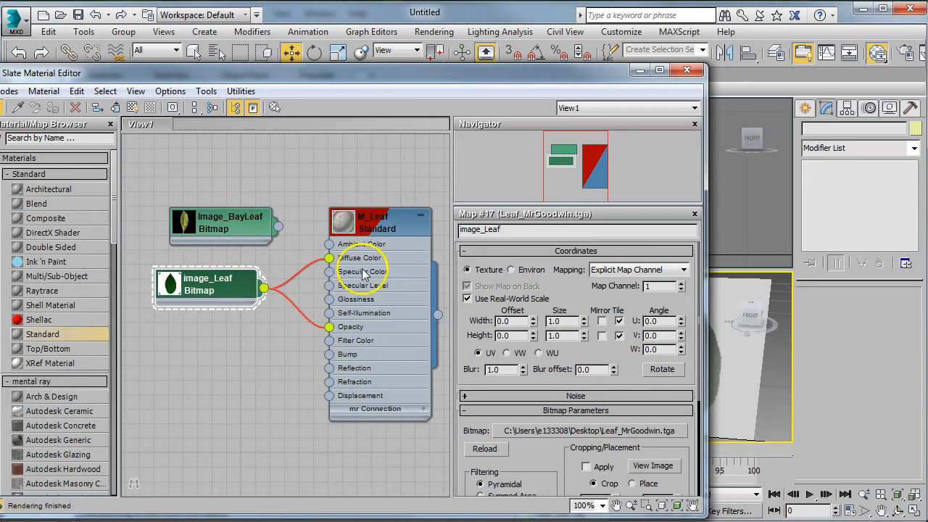
left_click_drag(207, 284, 222, 281)
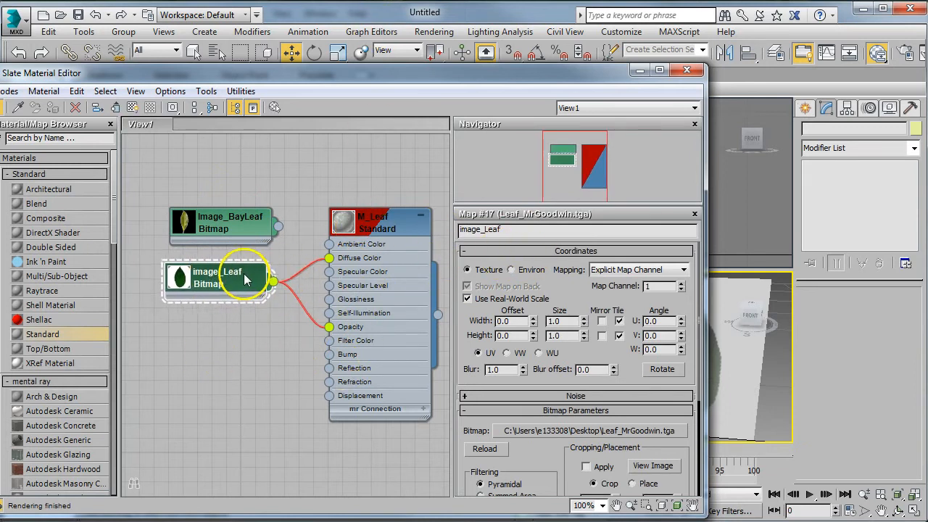
Step: Set image_Leaf's Mono Channel Output to Alpha, turn off Premultiplied Alpha and check the leaf in the Perspective view
scroll(517, 377, "down", 1)
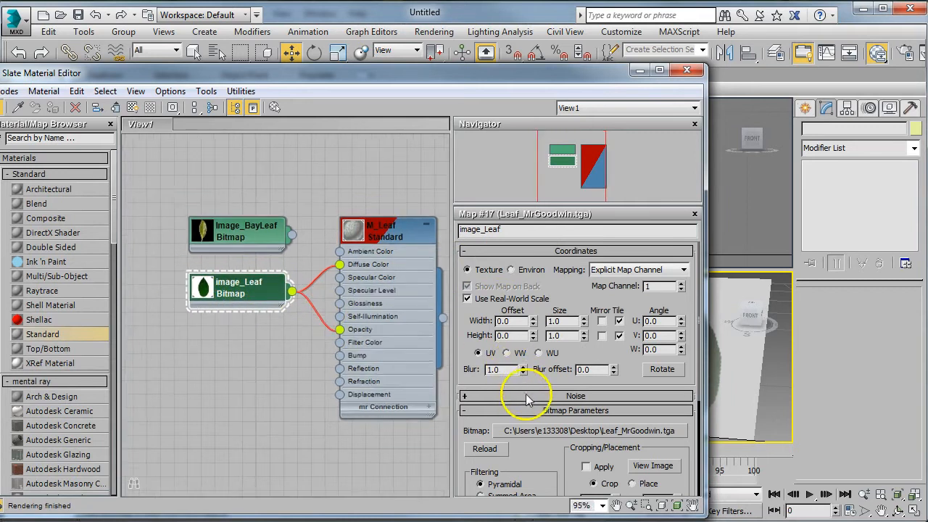
scroll(311, 338, "up", 2)
left_click_drag(671, 417, 661, 210)
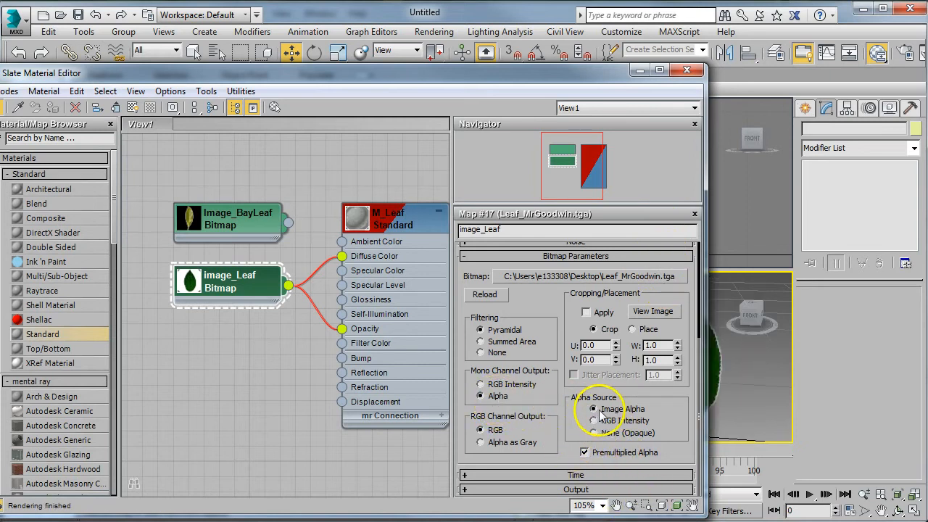
left_click(585, 453)
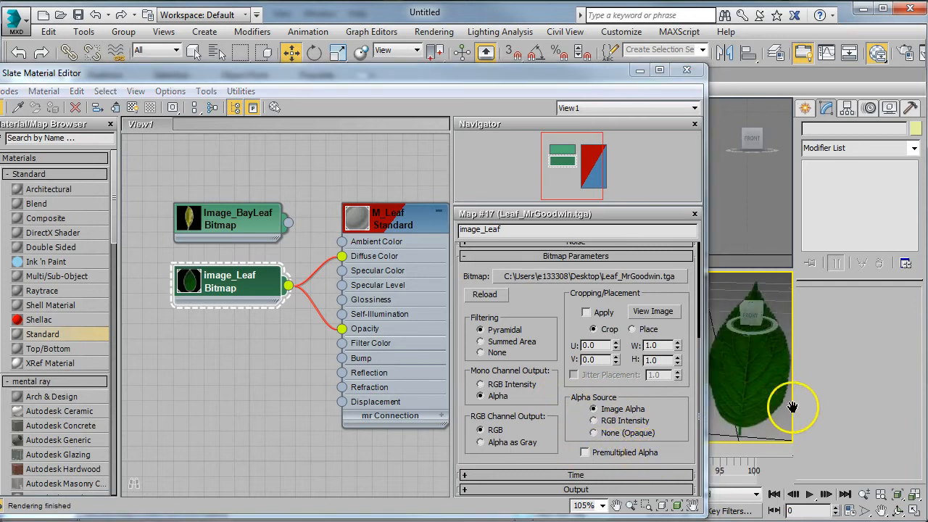
middle_click_drag(338, 333, 300, 334)
left_click(739, 371)
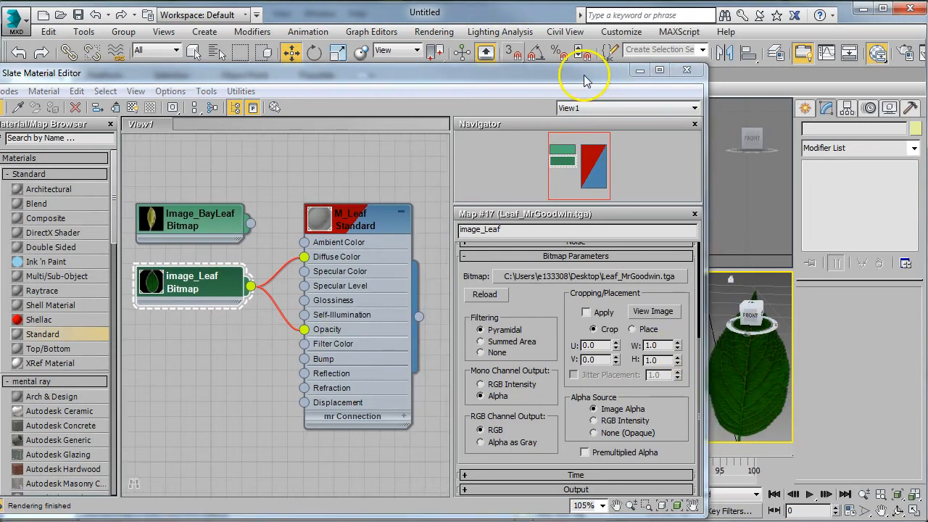
Step: Add an Edit Poly modifier to the leaf plane and enter its Vertex sub-object level
left_click(686, 71)
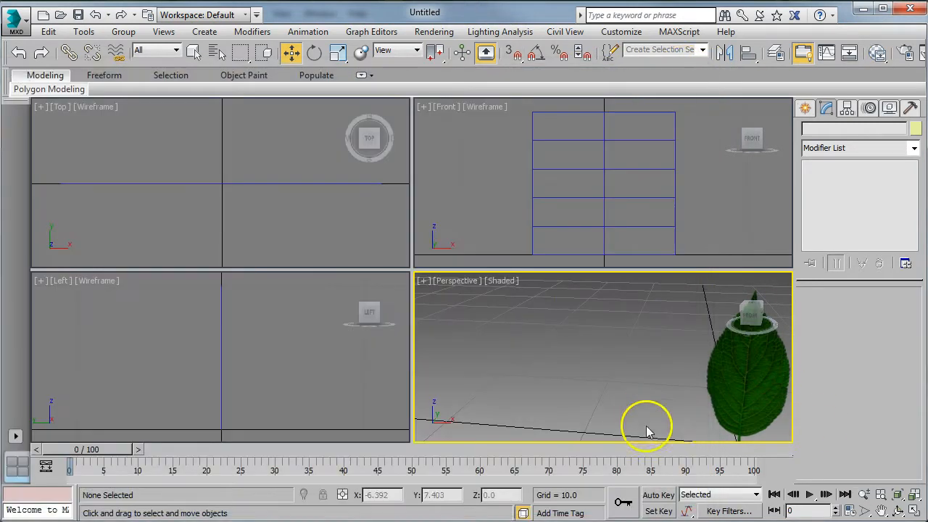
left_click(621, 384)
mouse_move(621, 384)
middle_mouse_down("alt")
mouse_move(596, 383)
mouse_move(631, 383)
mouse_move(611, 379)
middle_mouse_up("alt")
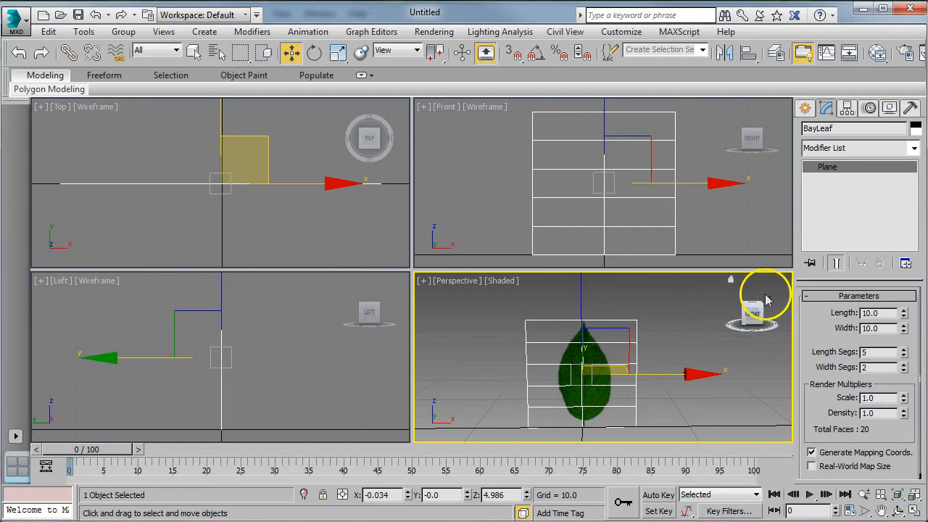
left_click(846, 150)
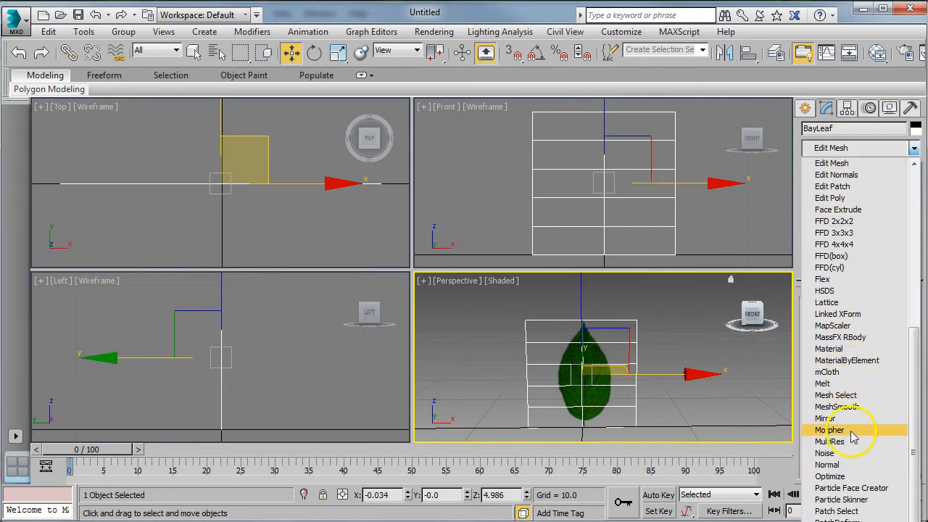
left_click(829, 198)
left_click(824, 166)
left_click(850, 178)
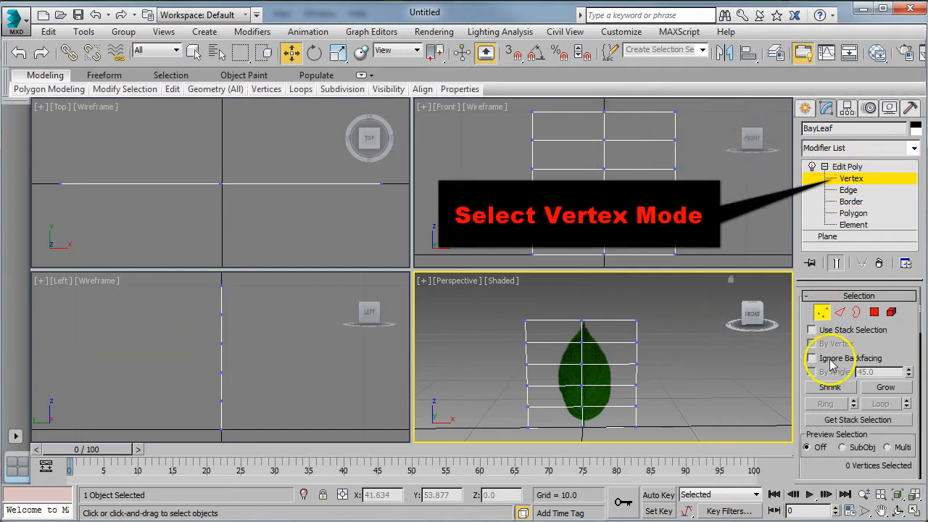
Step: Turn on Preserve UVs in the Edit Poly modifier's geometry settings
left_click(902, 297)
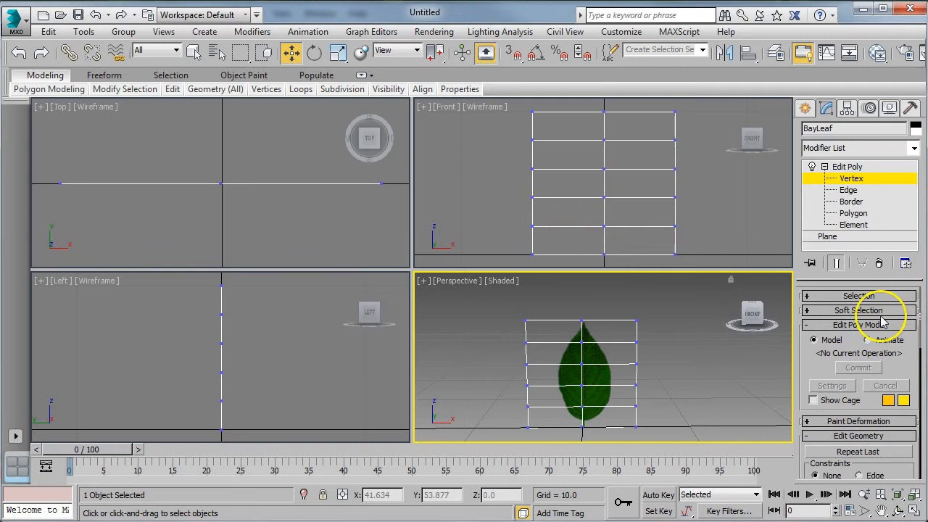
left_click(873, 325)
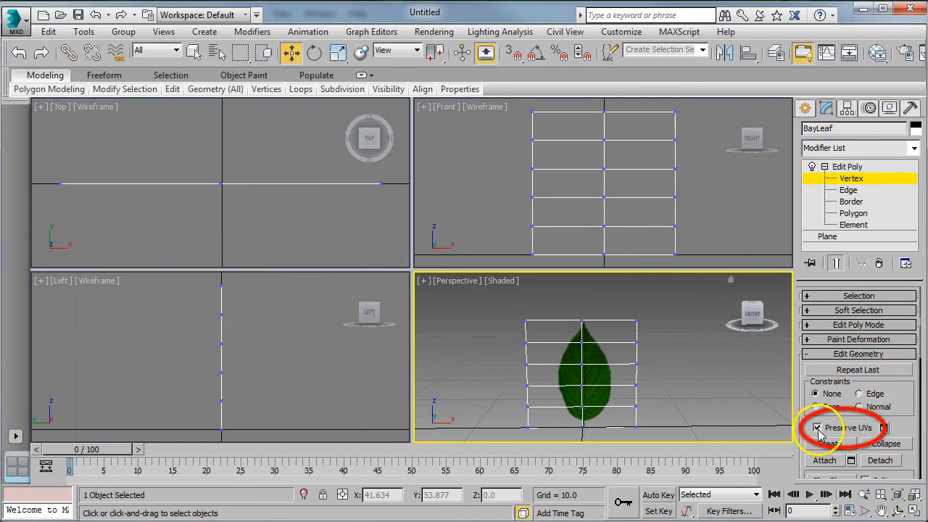
Step: Display the leaf plane shaded in a maximized Front view
left_click(636, 321)
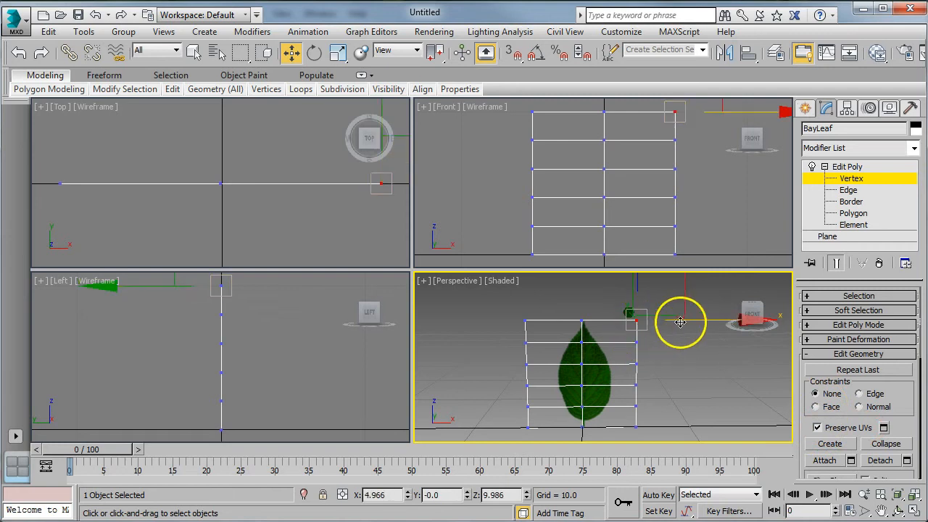
right_click(649, 232)
key("F3")
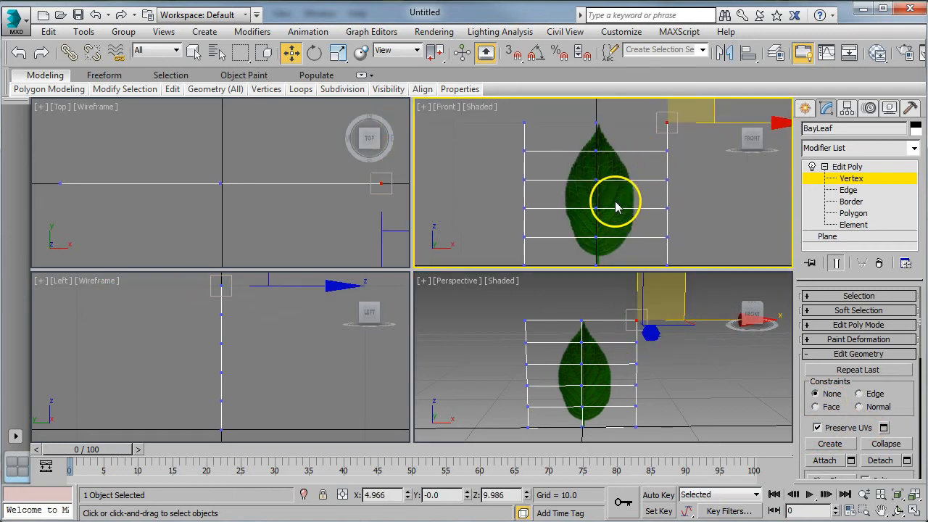
left_click(914, 495)
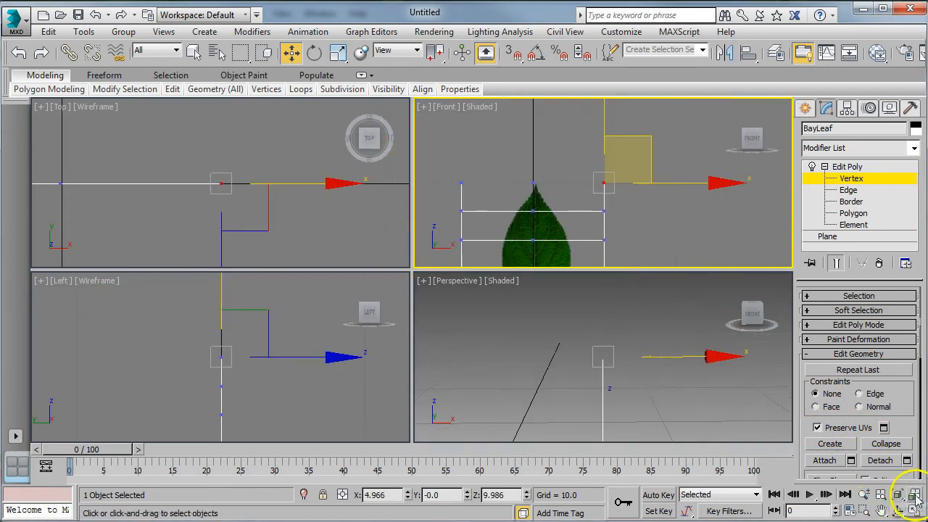
left_click(911, 510)
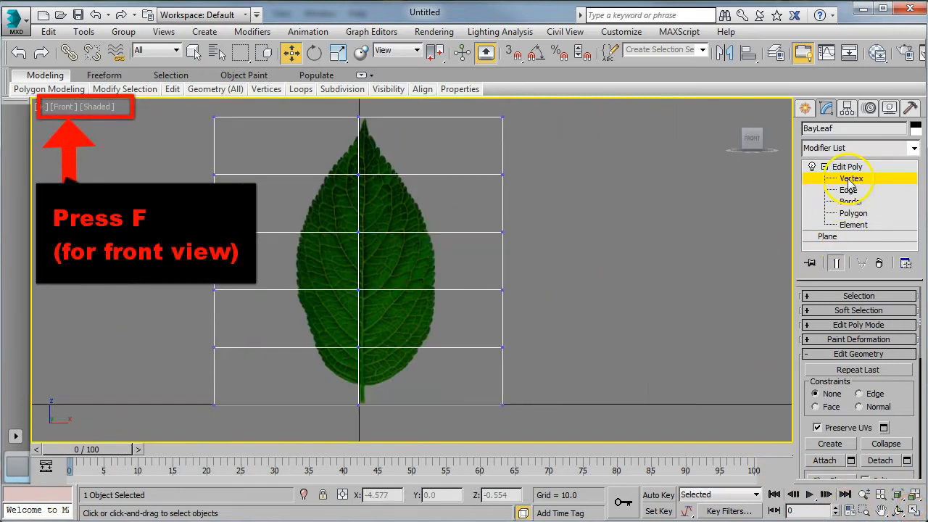
Step: Move the plane's upper-right corner vertex horizontally inward, closer to the leaf tip
left_click(807, 297)
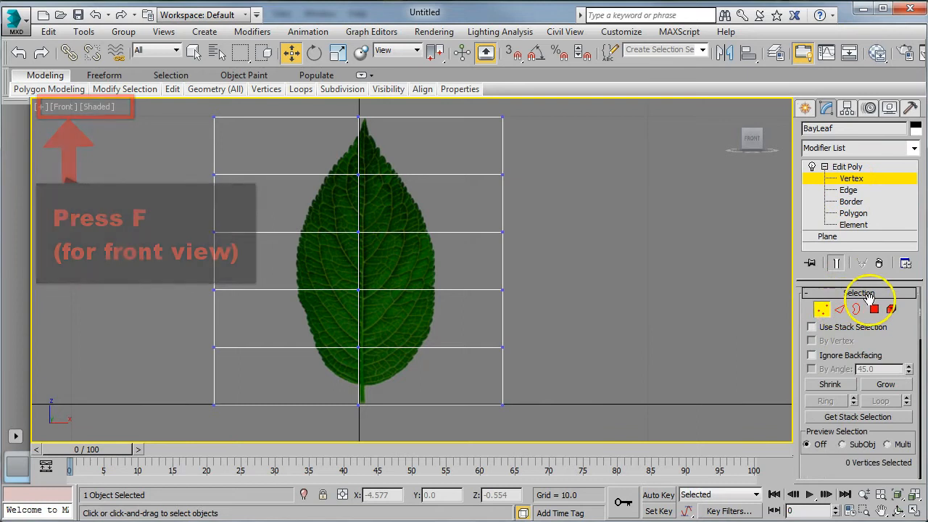
left_click(821, 310)
left_click(821, 310)
left_click(821, 310)
left_click(821, 310)
left_click(503, 117)
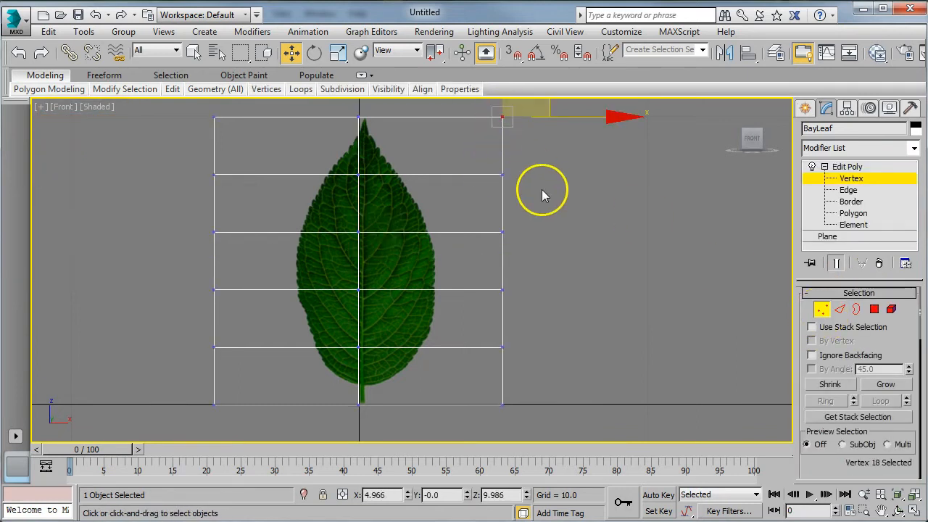
middle_click_drag(542, 193, 545, 209)
left_click_drag(576, 137, 471, 136)
left_click_drag(327, 129, 366, 424)
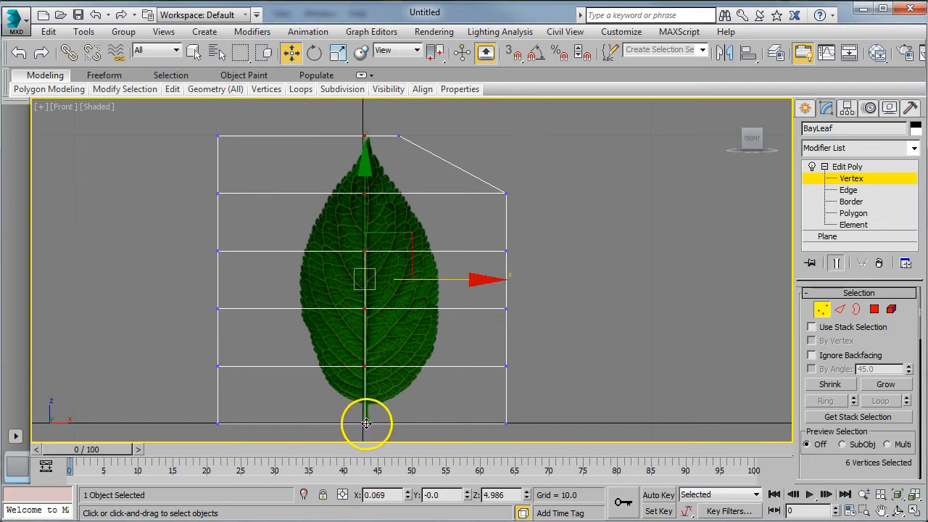
left_click_drag(199, 124, 245, 440)
left_click_drag(219, 365, 294, 365)
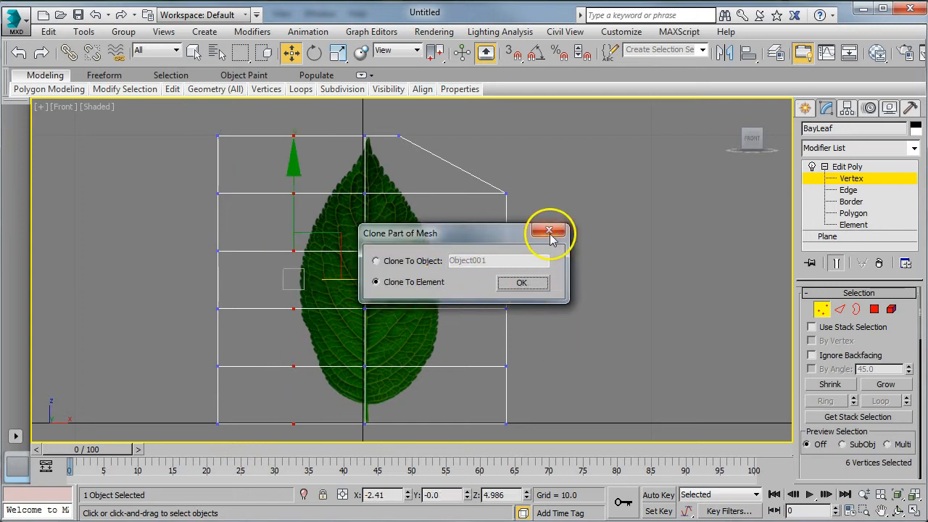
left_click(549, 231)
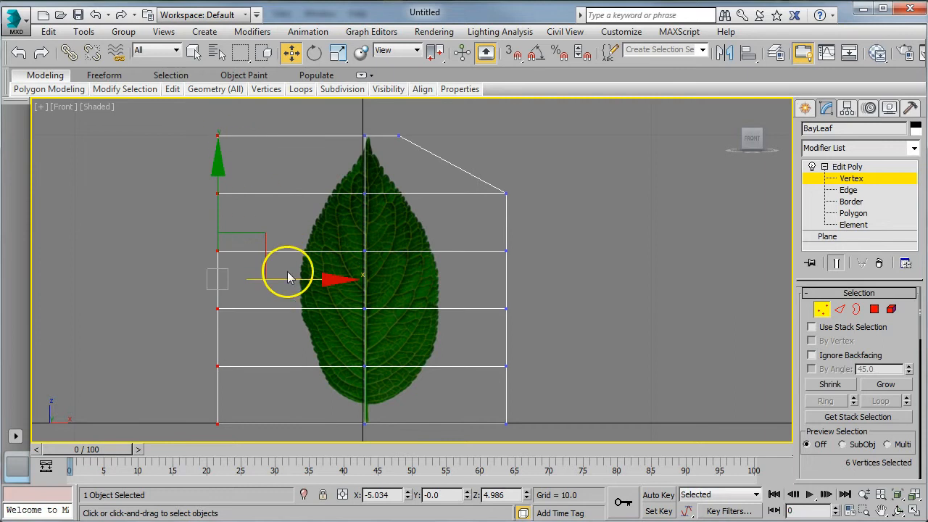
left_click_drag(294, 277, 366, 279)
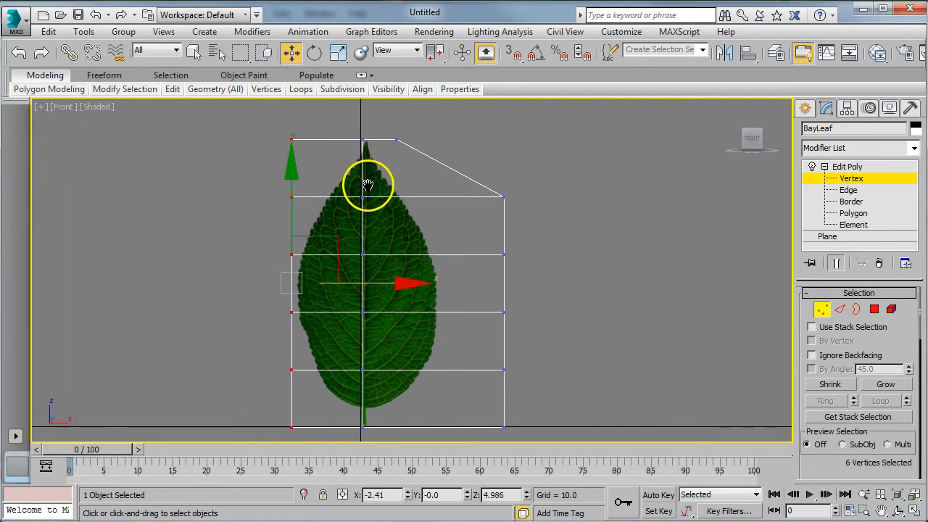
middle_click_drag(482, 348, 481, 296)
key("ctrl+z")
Step: Scale the plane's inner vertex rows inward along X to roughly follow the leaf outline, with the uppermost inner row at about 39%
left_click_drag(171, 300, 599, 328)
key("r")
key("t")
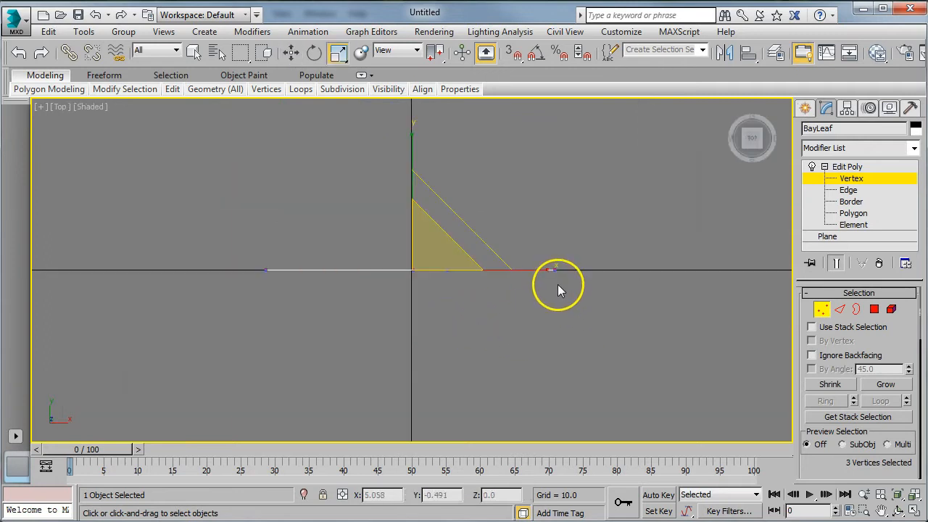
key("f")
left_click_drag(486, 335, 432, 348)
left_click_drag(177, 196, 594, 309)
left_click_drag(485, 259, 440, 265)
left_click_drag(185, 150, 552, 191)
left_click_drag(503, 166, 403, 166)
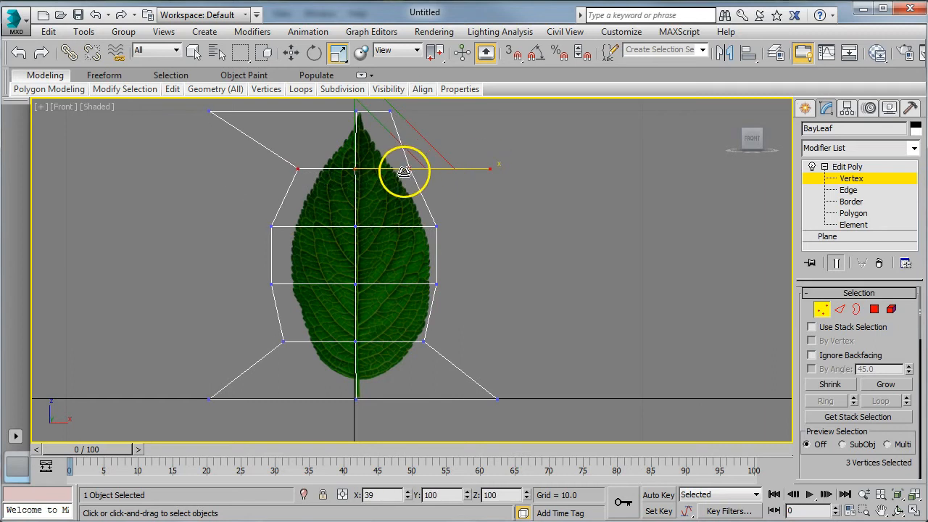
Step: Move the plane's upper-left corner vertex beside the leaf tip, to about X -0.55, Z 9.53
left_click(210, 111)
key("w")
middle_click_drag(244, 108, 244, 171)
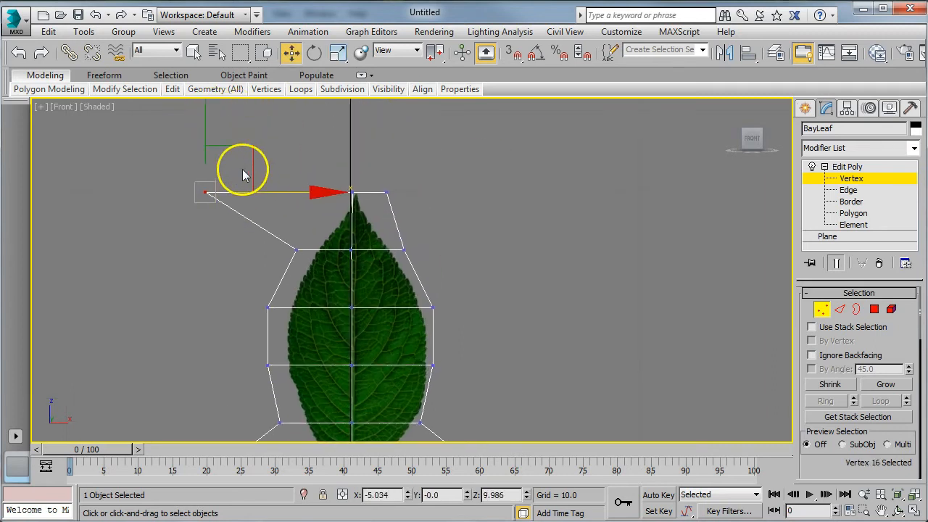
left_click_drag(245, 142, 334, 155)
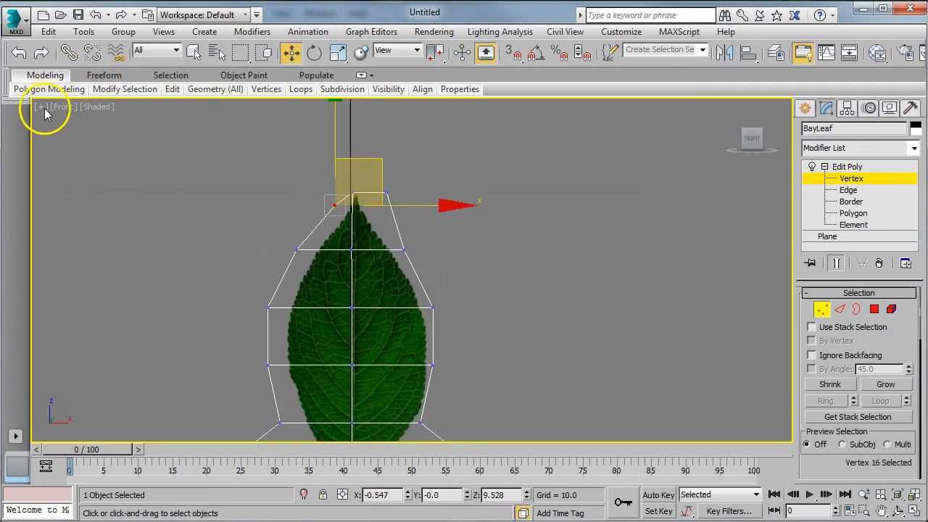
Step: Move the top centre vertex onto the leaf tip and the upper-right corner vertex beside the leaf edge at about X 0.79, Z 8.95
scroll(327, 182, "up", 5)
middle_click_drag(384, 131, 305, 154)
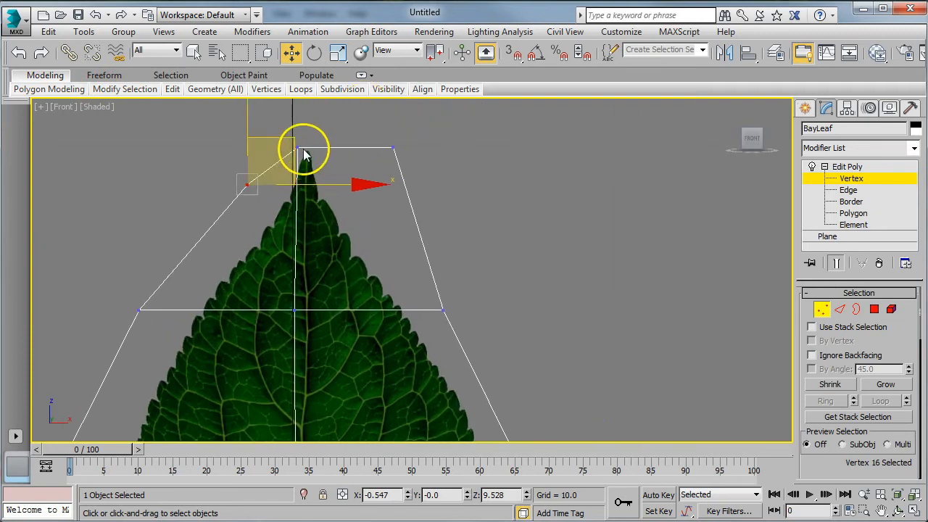
left_click(298, 147)
left_click_drag(346, 105, 356, 110)
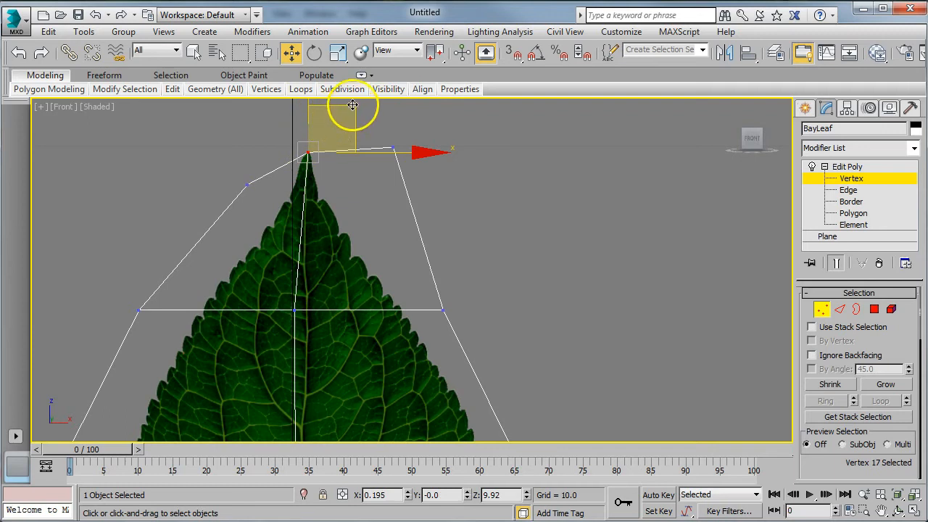
left_click_drag(398, 149, 348, 146)
left_click(387, 184)
left_click_drag(388, 109, 398, 191)
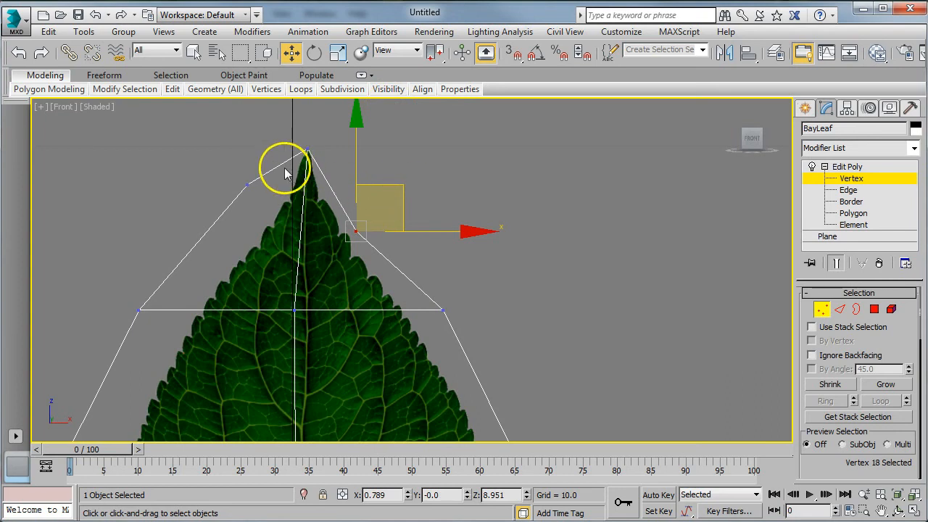
Step: Fit both top corner vertices and the outer vertices of the row below closely to the leaf's upper edges
left_click_drag(246, 186, 234, 232)
left_click_drag(143, 315, 200, 301)
left_click_drag(443, 308, 410, 311)
middle_click_drag(369, 372, 367, 330)
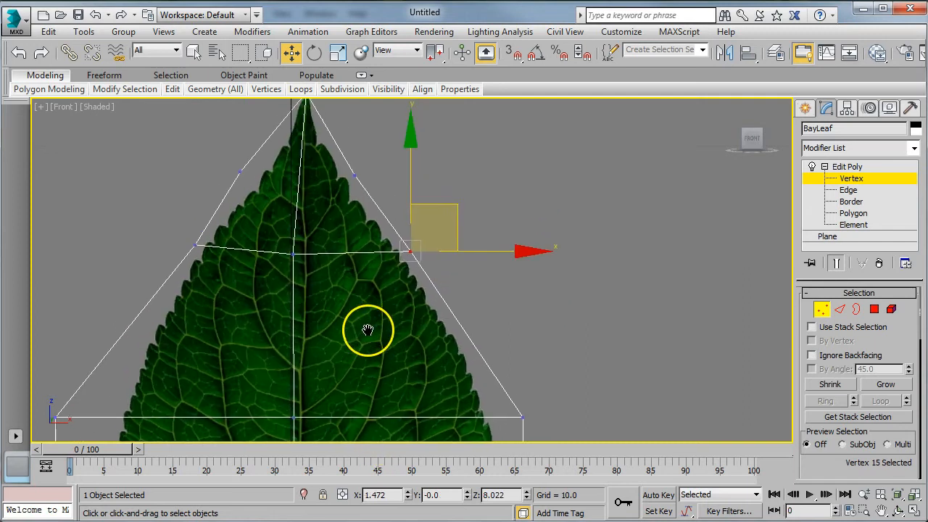
left_click_drag(354, 175, 358, 162)
Step: Move the left outer vertices of the two middle rows inward, close to the leaf's left edge
middle_click_drag(377, 336, 374, 161)
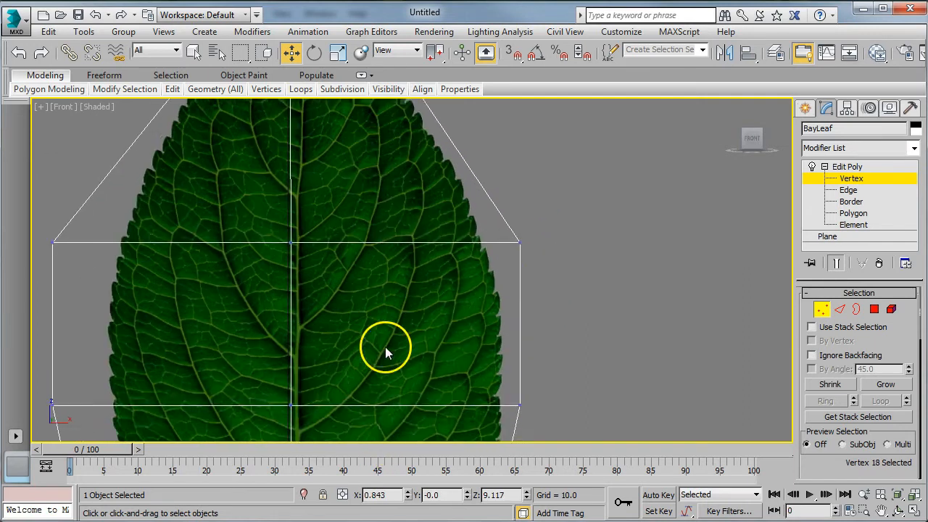
middle_click_drag(385, 351, 372, 238)
left_click_drag(41, 155, 90, 156)
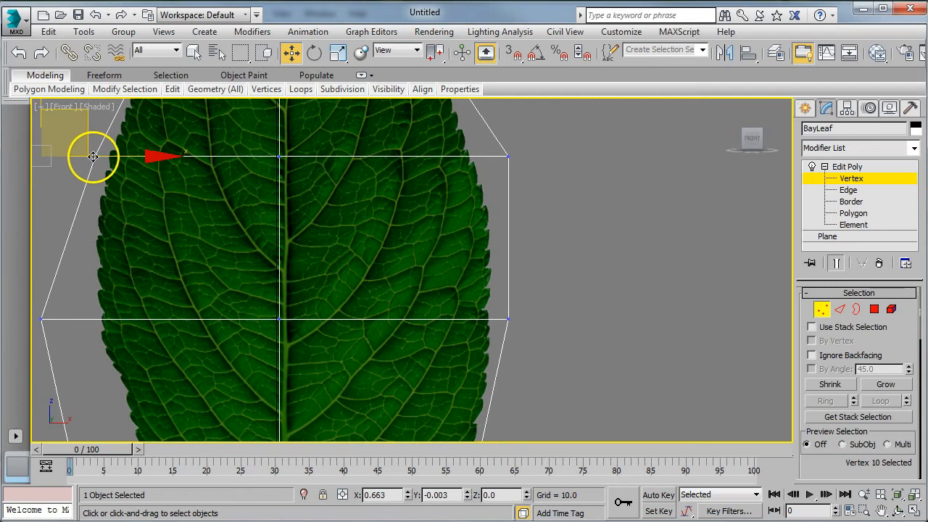
left_click_drag(71, 317, 74, 316)
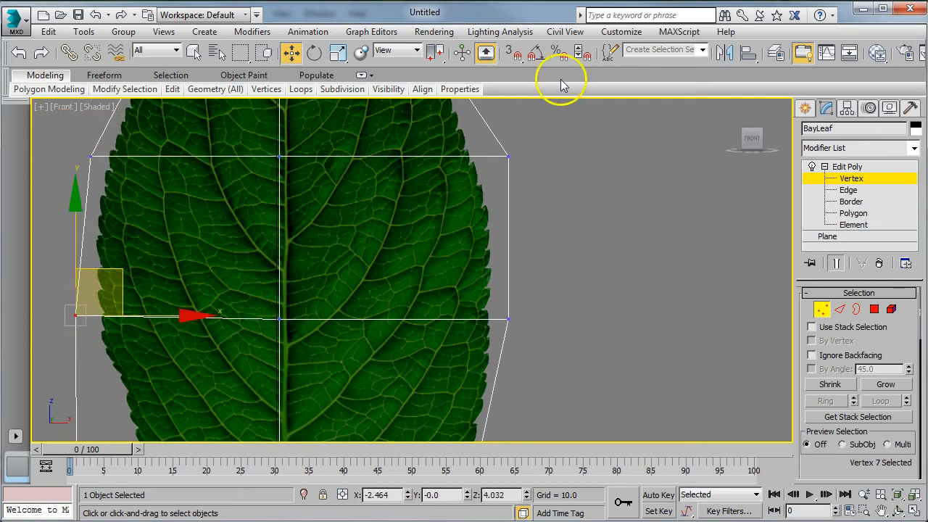
left_click(513, 320)
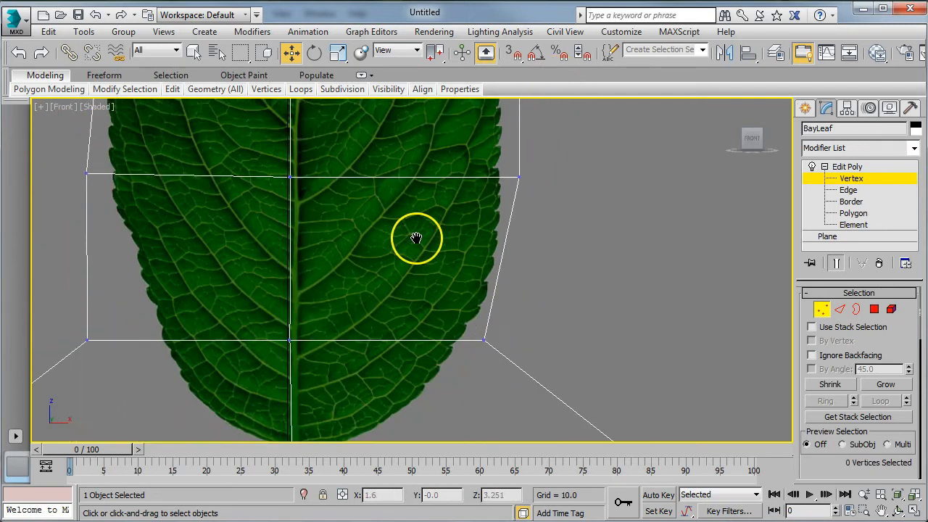
Step: Move the outer vertices of the row above the bottom edge to the leaf's edges, at about X -1.77 and X 2.50
left_click(85, 338)
left_click_drag(85, 338, 148, 328)
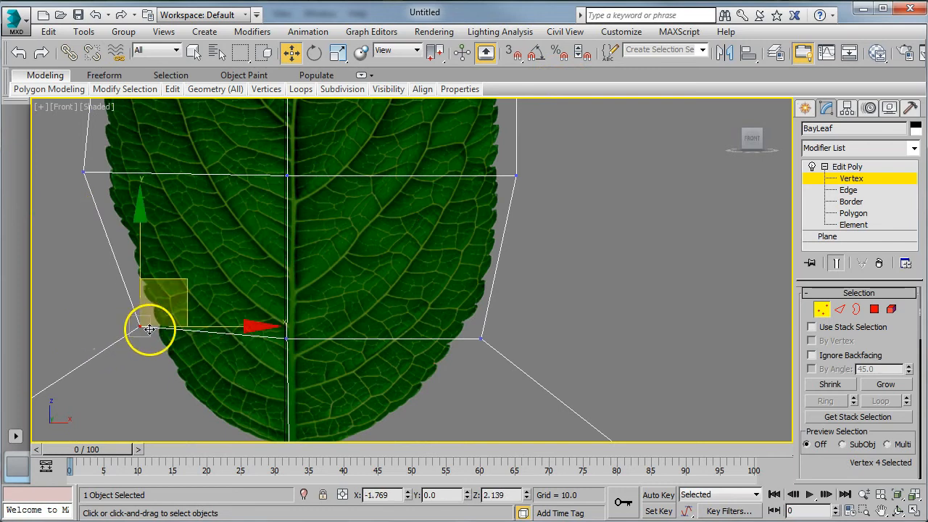
left_click_drag(481, 339, 487, 328)
Step: Scale the plane's bottom row of vertices inward along X until it is only slightly wider than the stem
middle_click_drag(483, 352, 498, 137)
scroll(497, 137, "down", 2)
scroll(379, 229, "down", 2)
middle_click_drag(379, 229, 396, 261)
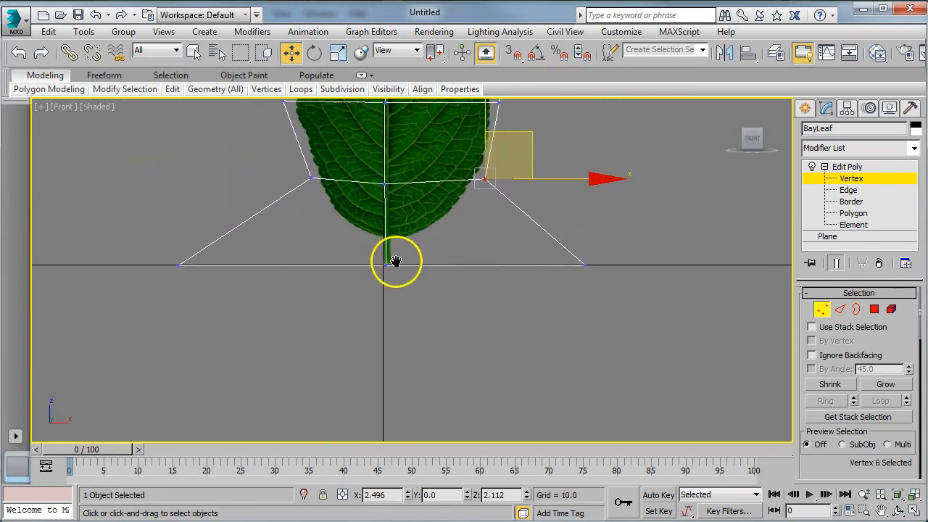
left_click_drag(560, 290, 573, 281)
key("t")
key("r")
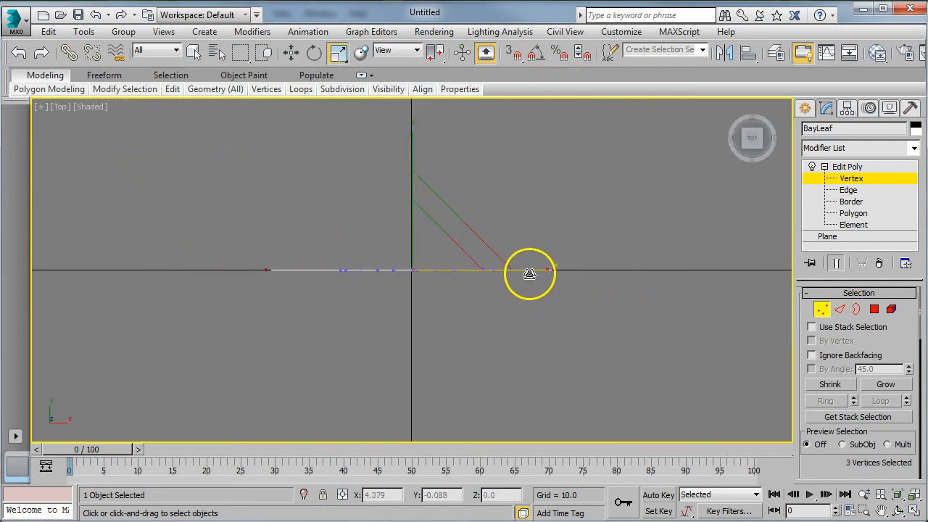
key("f")
left_click_drag(499, 265, 292, 267)
middle_click_drag(386, 256, 401, 325)
scroll(401, 281, "up", 2)
scroll(424, 338, "up", 2)
left_click_drag(430, 337, 332, 328)
Step: Move the bottom row of vertices so that it is centred on the end of the leaf stem
key("w")
left_click_drag(392, 286, 402, 281)
scroll(395, 350, "up", 3)
middle_click_drag(296, 312, 303, 327)
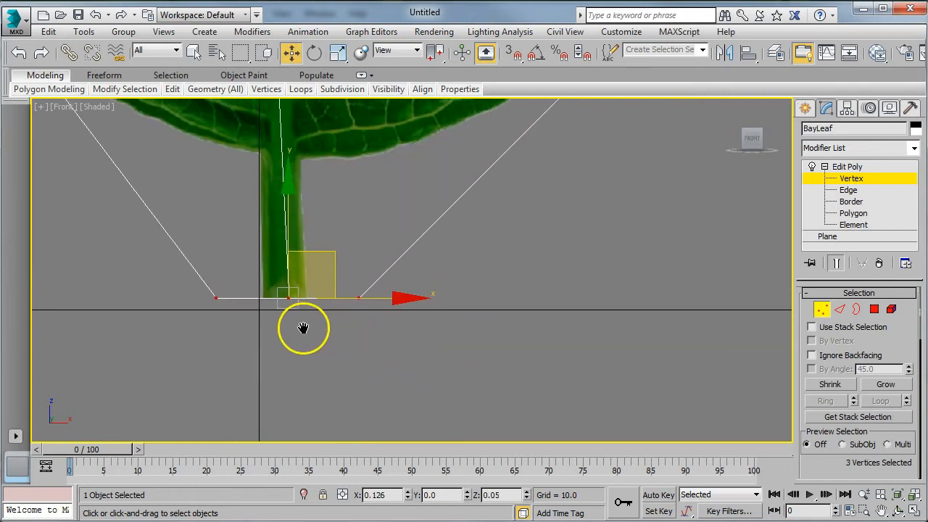
mouse_move(332, 259)
left_mouse_down()
mouse_move(331, 269)
mouse_move(321, 177)
mouse_move(325, 275)
mouse_move(329, 267)
left_mouse_up()
Step: Move the bottom row's two outer vertices inward against the sides of the stem
left_click(352, 311)
left_click_drag(354, 309, 287, 313)
left_click_drag(213, 310, 255, 308)
Step: Move the two vertex rows above the stem end down by about 0.5 units to fit the leaf's lower part
middle_click_drag(334, 181, 335, 335)
scroll(335, 340, "down", 5)
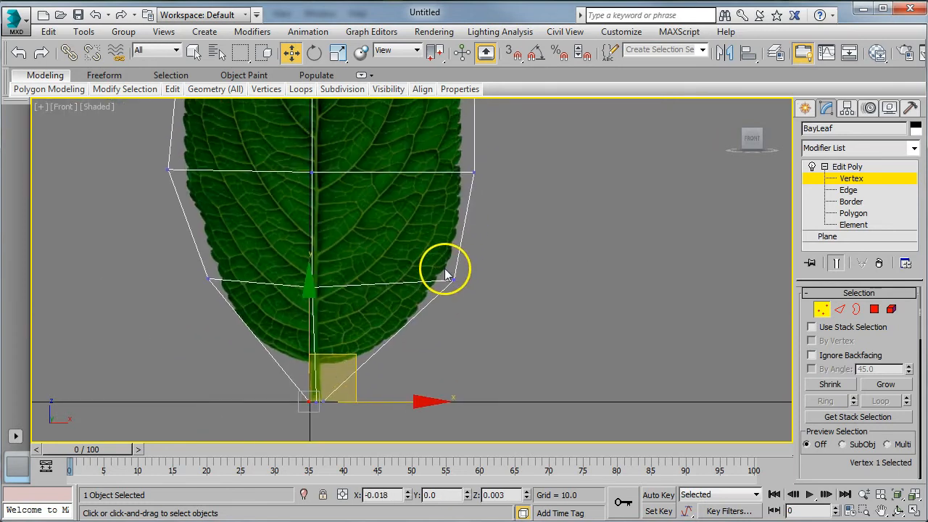
scroll(239, 268, "down", 2)
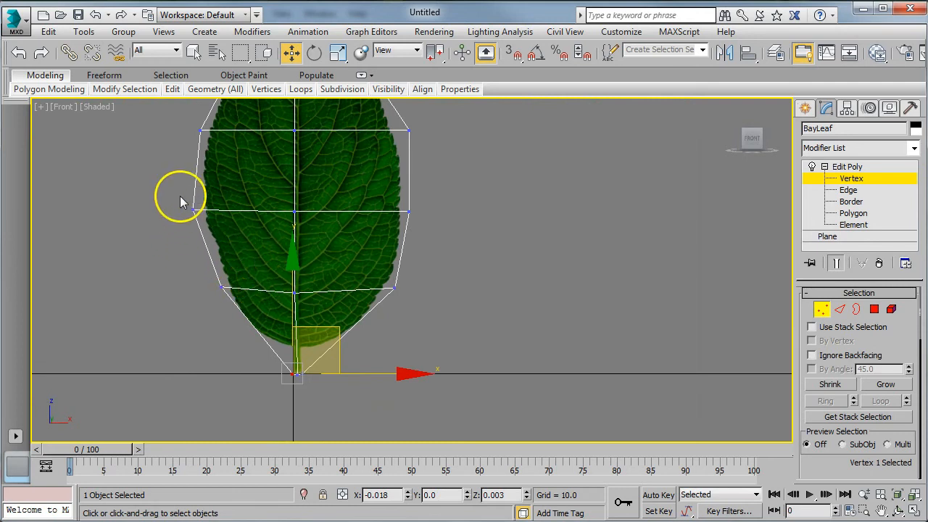
left_click_drag(420, 289, 422, 294)
left_click_drag(349, 206, 353, 228)
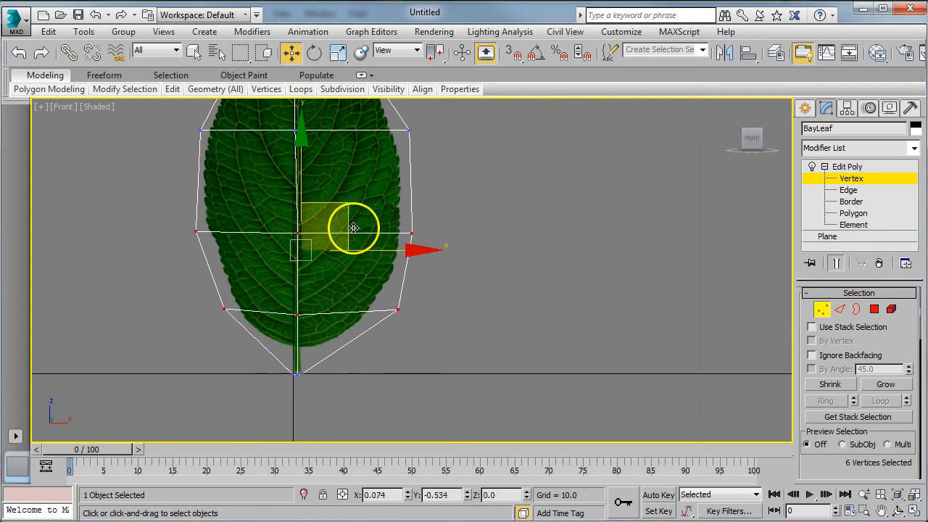
Step: Move the two outer vertices of the row above the stem end inward to where the leaf blade meets the stem
left_click(395, 316)
left_click_drag(387, 321, 344, 338)
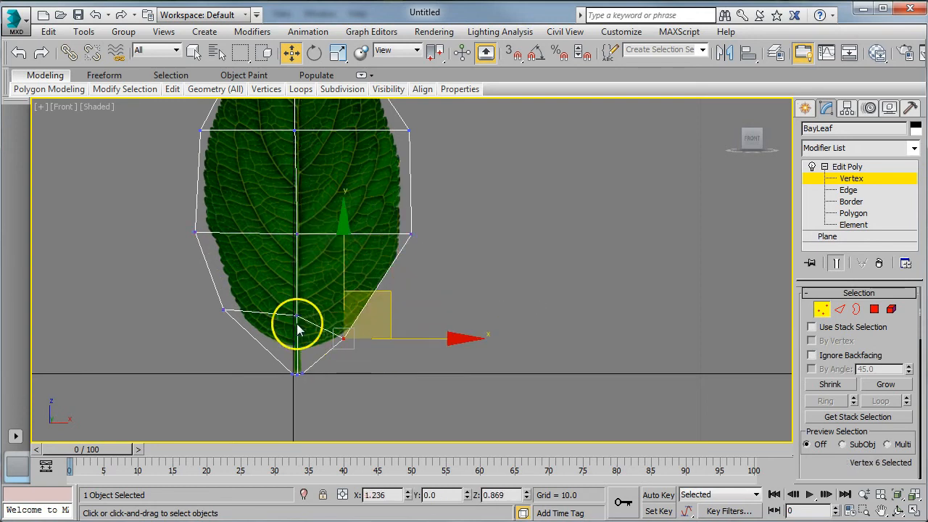
left_click_drag(225, 311, 290, 346)
scroll(333, 350, "up", 5)
left_click_drag(376, 297, 213, 332)
left_click(166, 328)
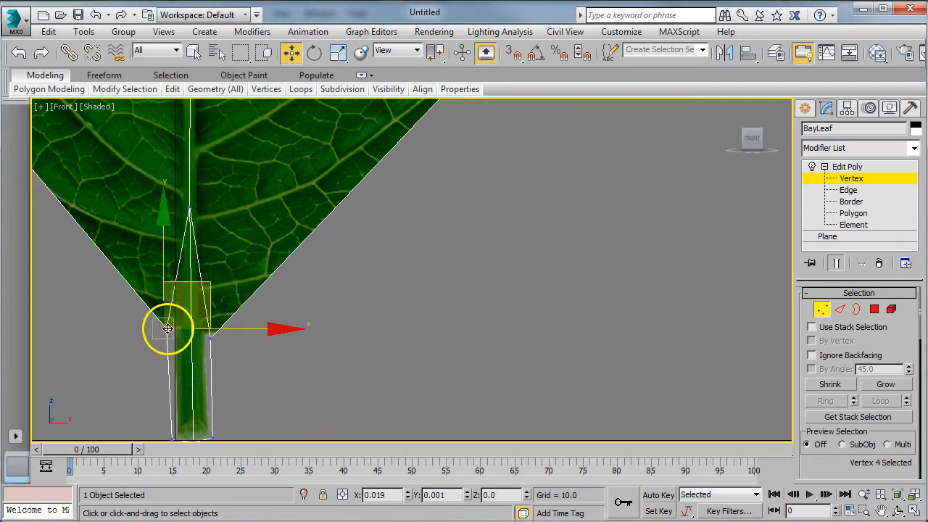
Step: Try to lower the midrib vertex above the stem, and move the left outer vertex of the row above slightly inward toward the leaf edge
left_click_drag(189, 206, 189, 324)
right_click(188, 324)
middle_click_drag(219, 242, 229, 265)
scroll(227, 254, "down", 5)
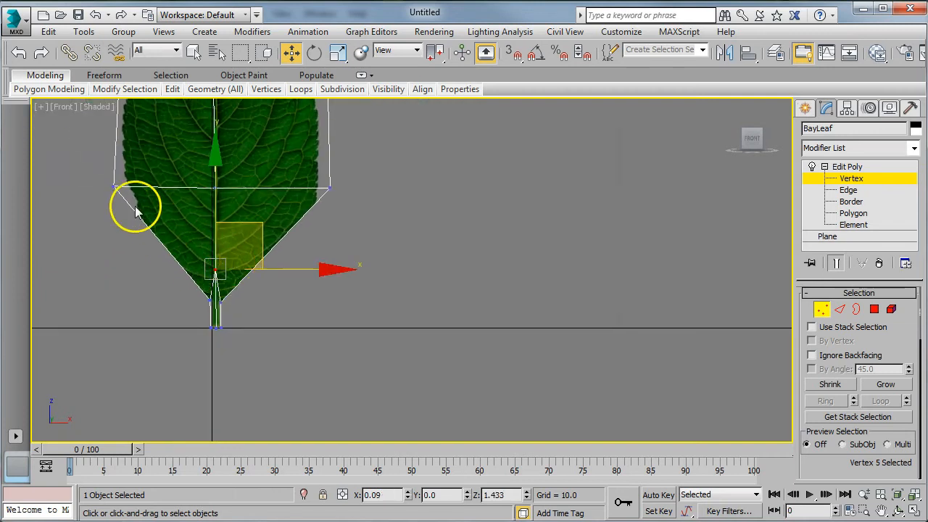
left_click_drag(112, 186, 118, 180)
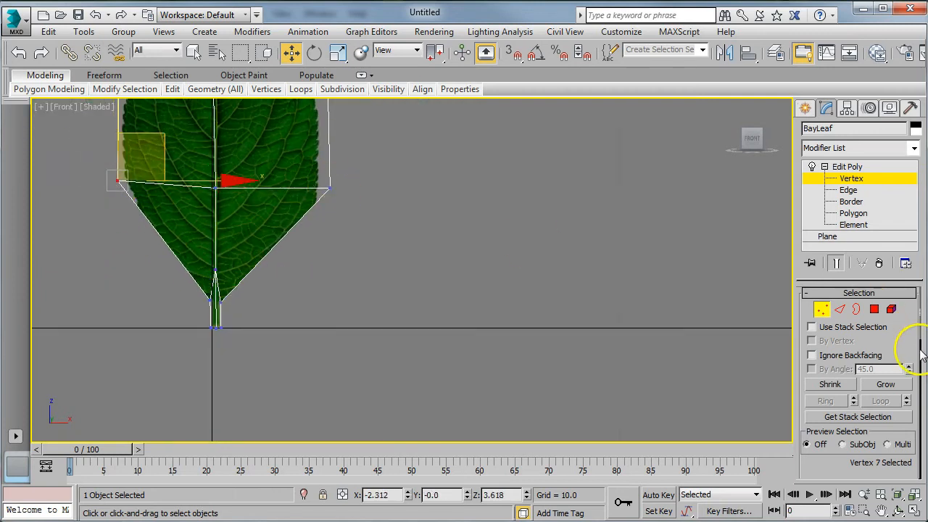
Step: Connect the edges running across the leaf's lower part with 1 segment
left_click(839, 309)
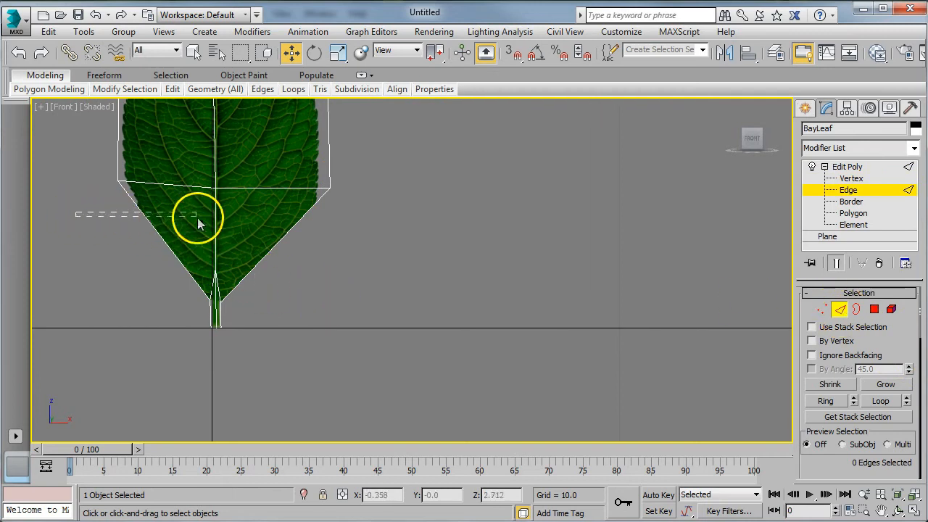
left_click_drag(336, 228, 341, 228)
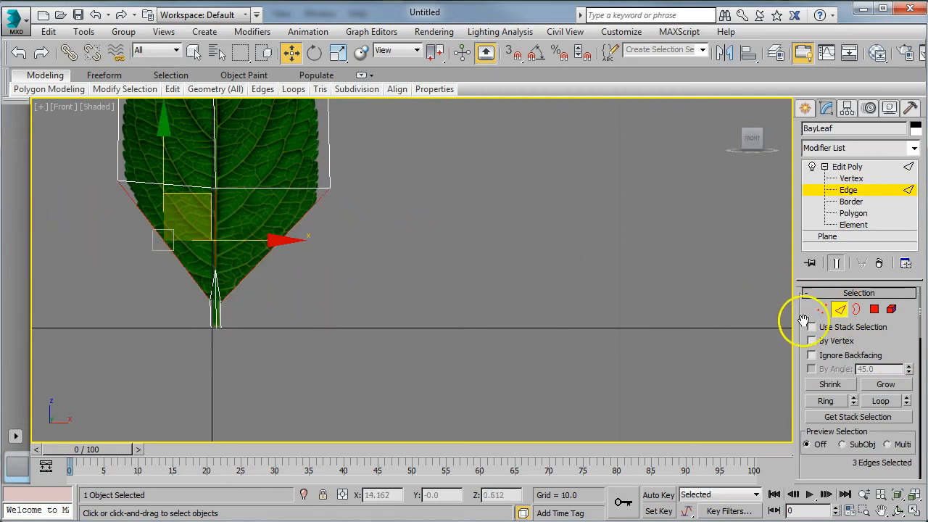
left_click(862, 292)
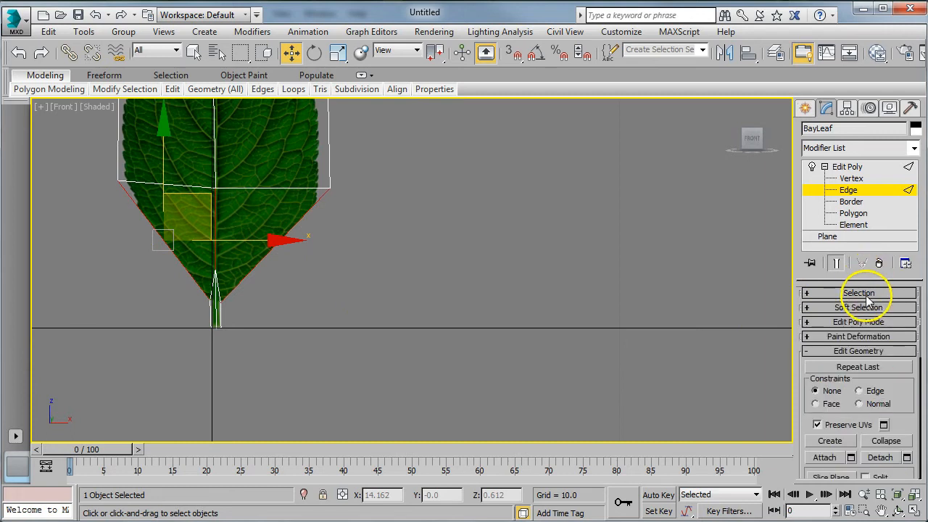
left_click(876, 351)
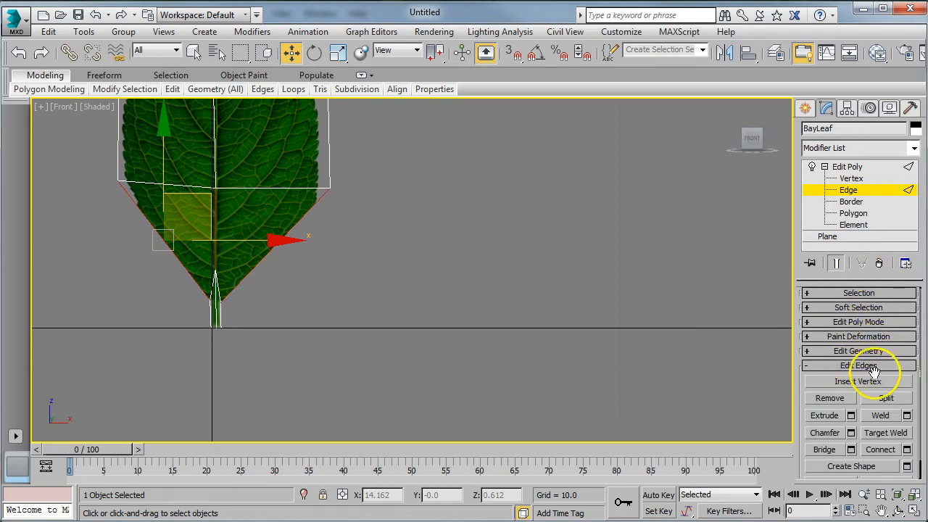
left_click(907, 450)
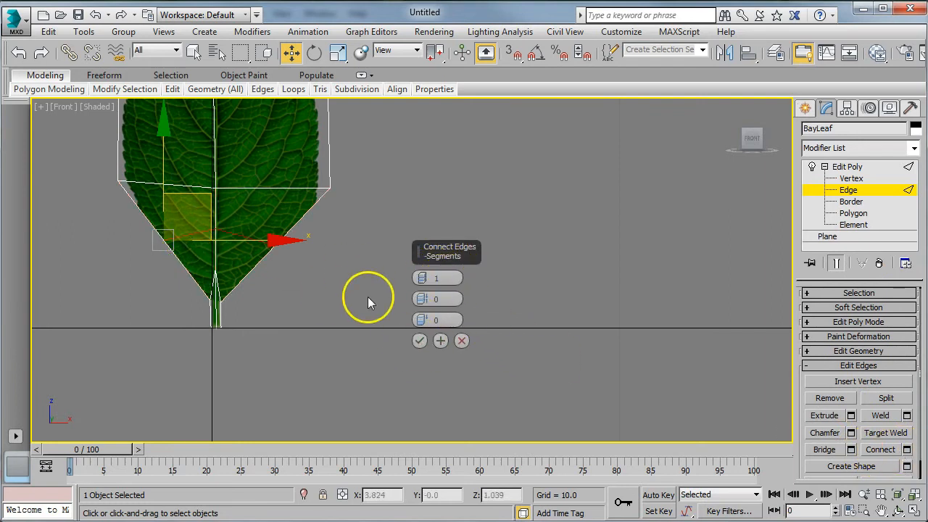
left_click(419, 340)
Step: Move the connected row's outer vertices outward and down around the leaf's lower outline, and pull the right vertex above inward
left_click(856, 178)
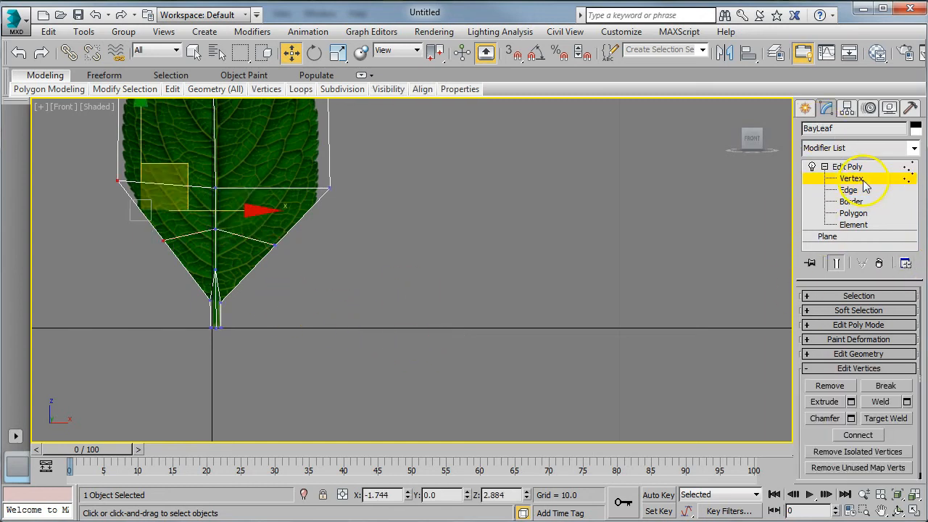
left_click(247, 253)
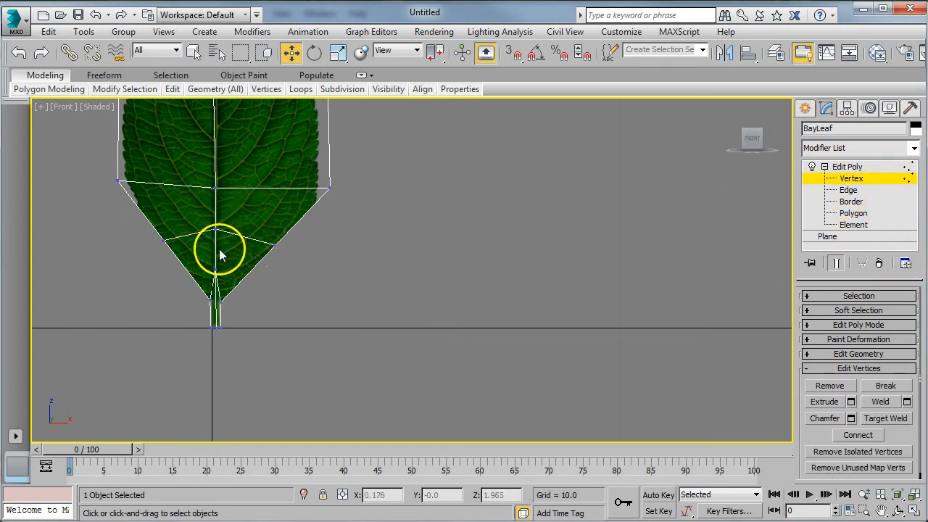
scroll(221, 252, "up", 4)
left_click_drag(108, 232, 101, 305)
left_click(331, 242)
left_click_drag(331, 241, 339, 342)
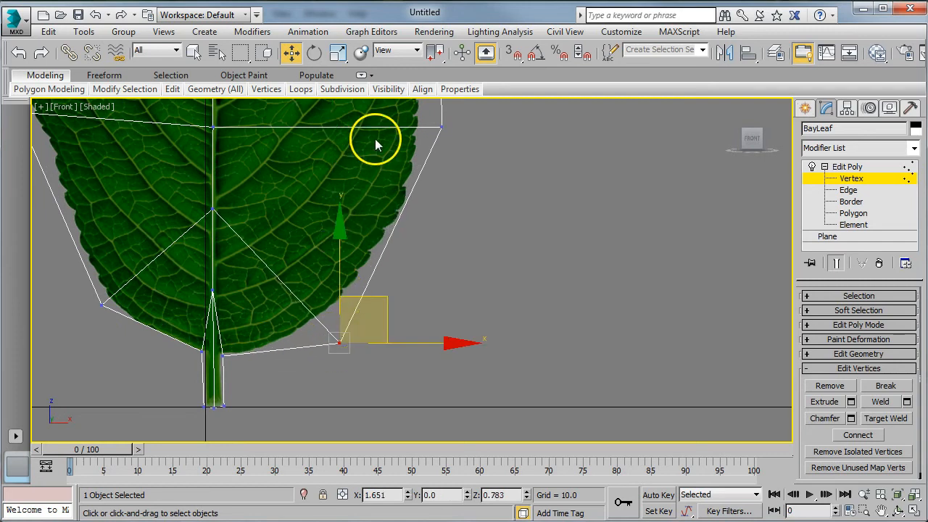
left_click_drag(445, 132, 432, 145)
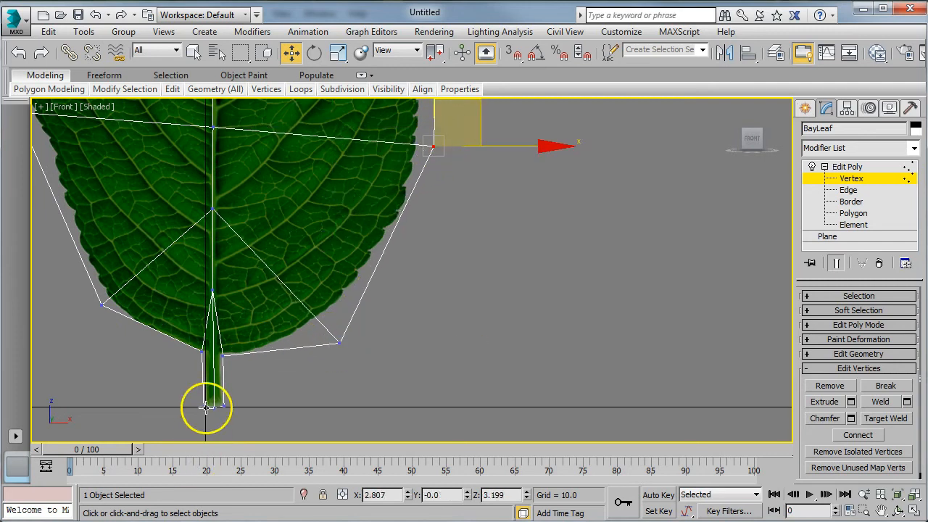
Step: Lower the left vertex at the stem junction and the midrib vertex above it to fit the leaf base
left_click_drag(198, 350, 198, 360)
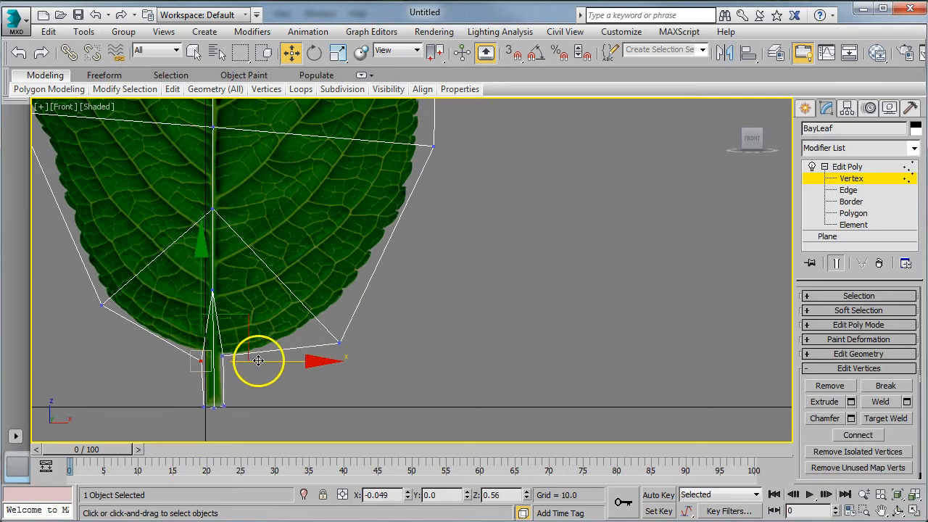
left_click(211, 291)
mouse_move(215, 247)
left_mouse_down()
mouse_move(215, 290)
mouse_move(210, 244)
left_mouse_up()
middle_click_drag(244, 352, 247, 352)
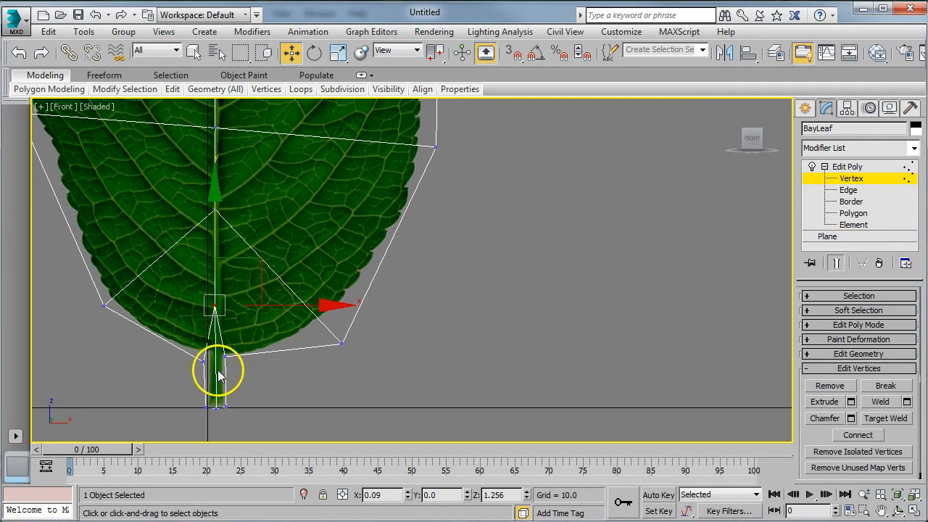
left_click(200, 357)
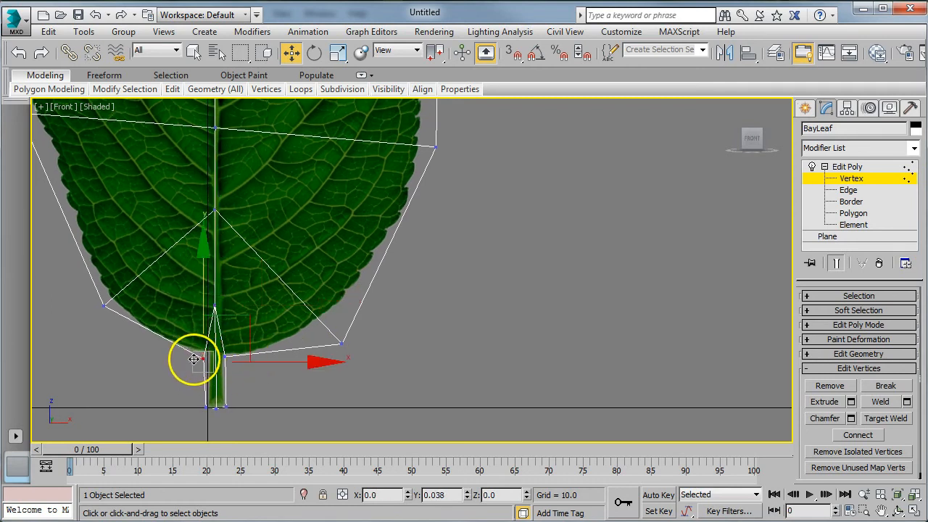
Step: Raise the midrib vertices of the two middle rows and adjust the upper right outline vertices to follow the leaf edge
scroll(261, 227, "down", 3)
left_click(394, 311)
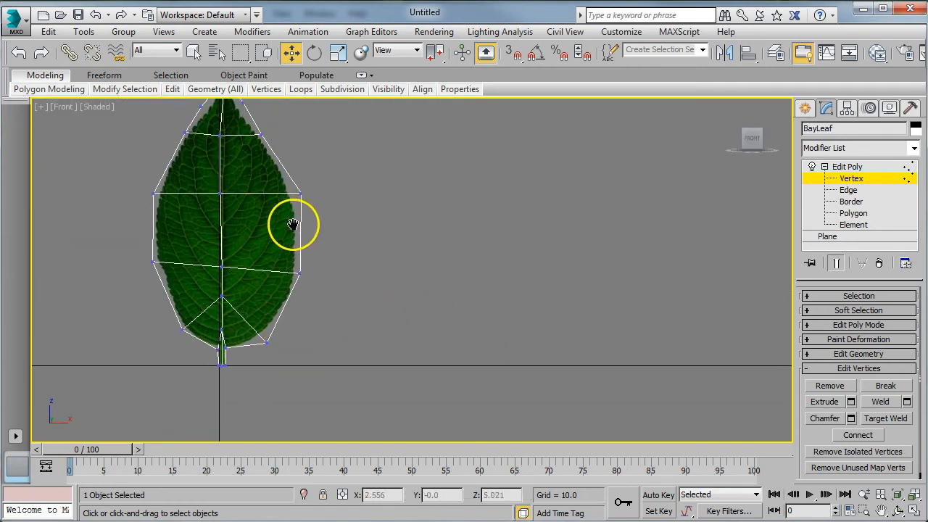
left_click(231, 285)
left_click_drag(231, 269, 230, 258)
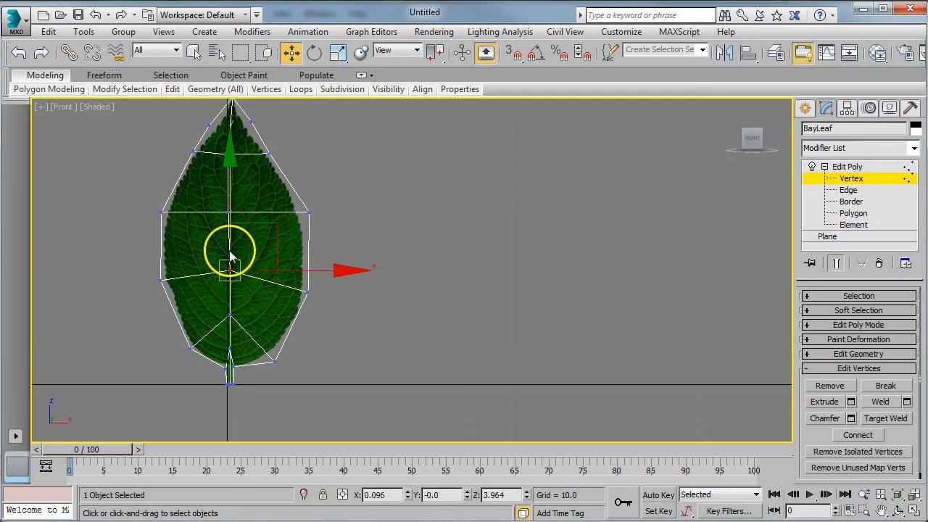
left_click(227, 212)
left_click_drag(270, 166, 277, 159)
left_click_drag(308, 212, 301, 211)
left_click(338, 239)
middle_click_drag(317, 299, 345, 322)
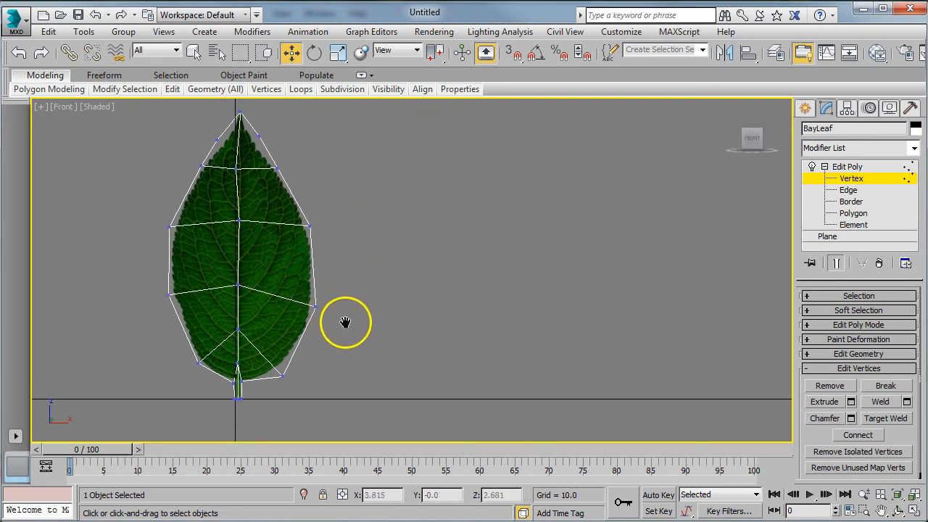
Step: Switch to the four-viewport layout, frame the leaf in every view and inspect it in perspective
key("alt+w")
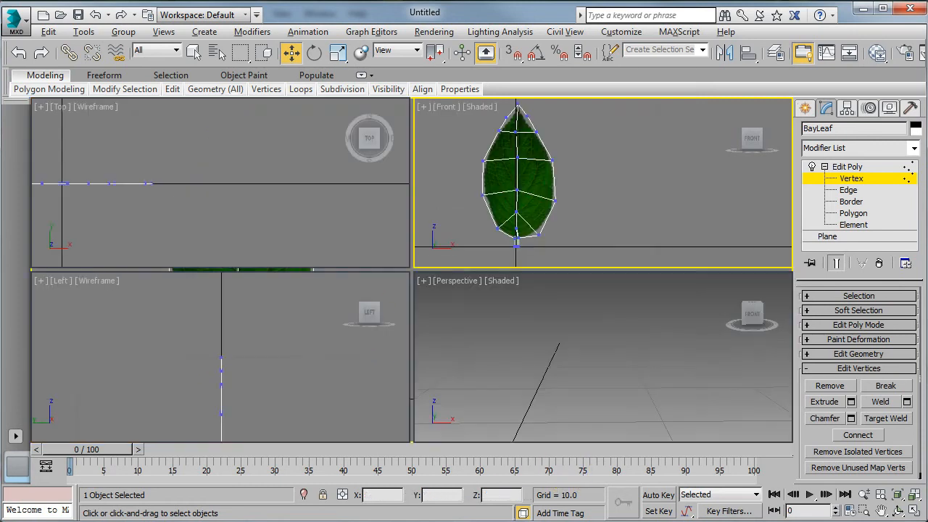
left_click(915, 495)
left_click(913, 510)
left_click(913, 510)
left_click(913, 511)
left_click(913, 510)
scroll(596, 366, "down", 5)
middle_click_drag(597, 365, 533, 394)
scroll(531, 381, "up", 5)
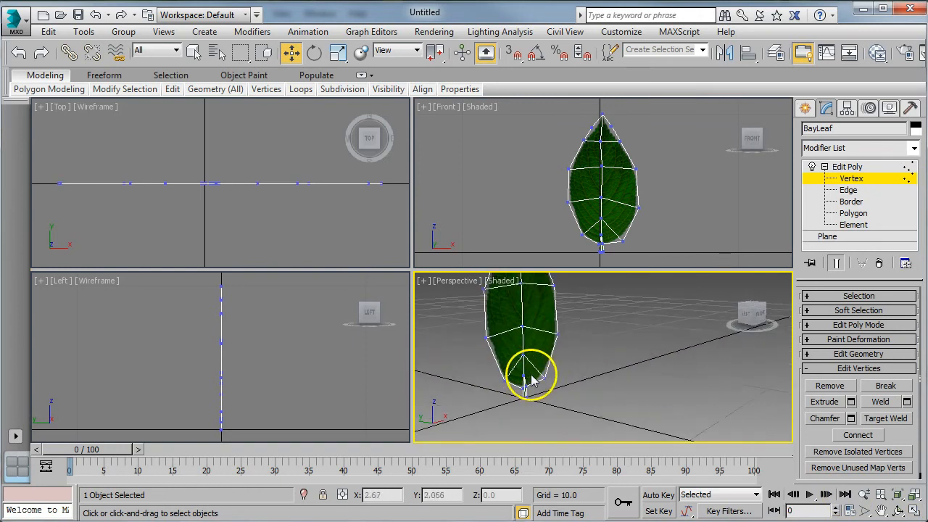
Step: Set transforms to affect only the pivot and move the leaf's pivot down to the end of the stem
left_click(847, 109)
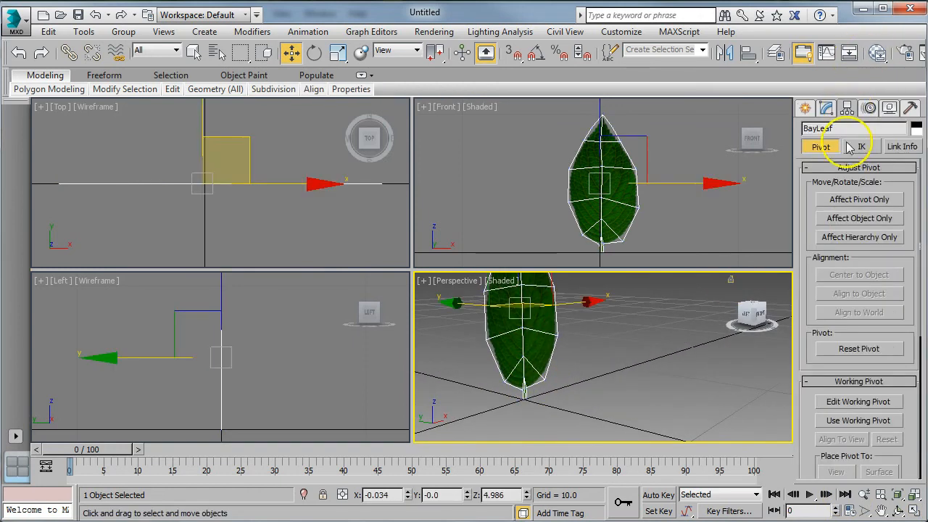
left_click(860, 201)
middle_click_drag(623, 310, 626, 331)
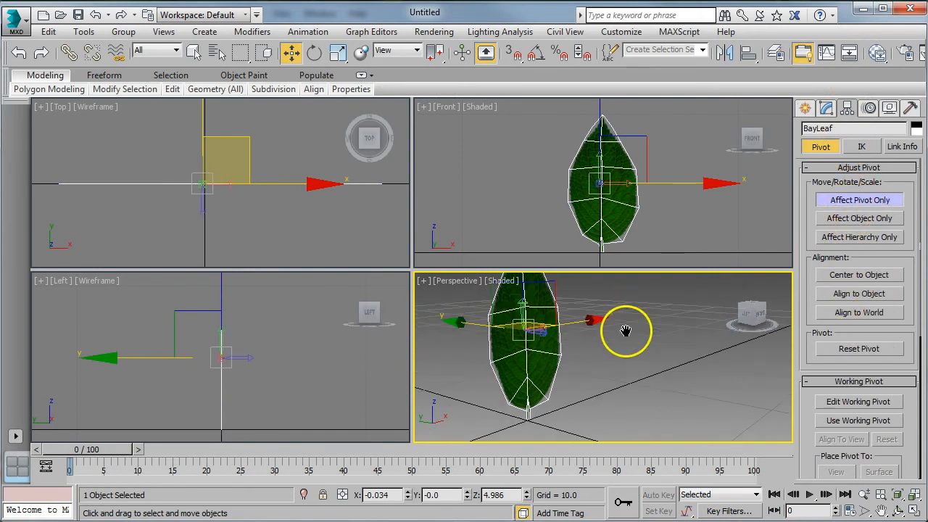
left_click(523, 287)
left_click_drag(601, 148, 600, 239)
Step: Fine-tune the pivot's height in the close-up perspective view so it sits at the stem's bottom end, about Z 0.001
left_click(558, 344)
scroll(558, 344, "up", 4)
middle_click_drag(553, 383, 580, 364)
middle_click_drag(257, 420, 261, 369)
scroll(242, 384, "up", 8)
middle_click_drag(194, 376, 291, 391)
middle_click_drag(474, 368, 406, 403, "alt")
scroll(561, 375, "up", 5)
mouse_move(561, 375)
middle_mouse_down()
mouse_move(552, 364)
mouse_move(559, 370)
middle_mouse_up()
left_click_drag(518, 286, 530, 365)
scroll(544, 385, "up", 5)
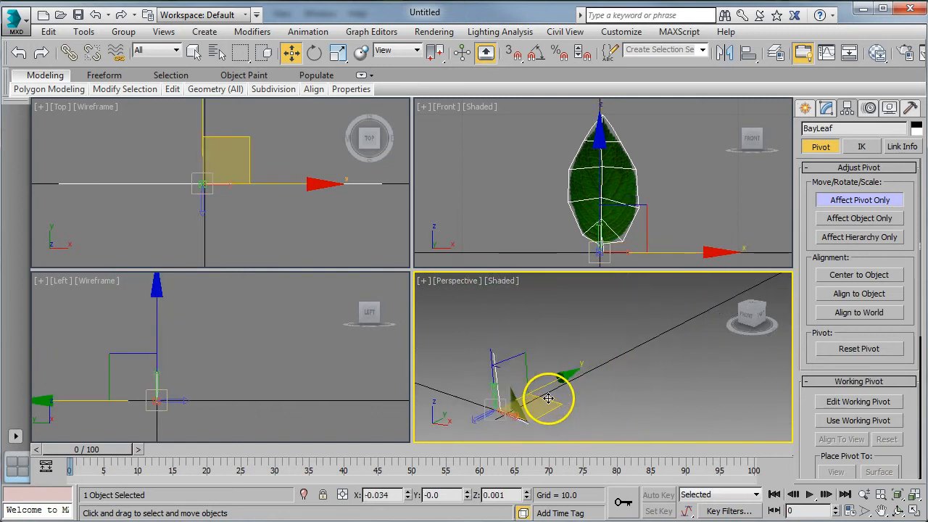
Step: Shift the pivot along X to about 0.113, centring it on the stem, and finish editing the pivot
middle_click_drag(549, 399, 578, 410, "alt")
left_click_drag(582, 391, 634, 400)
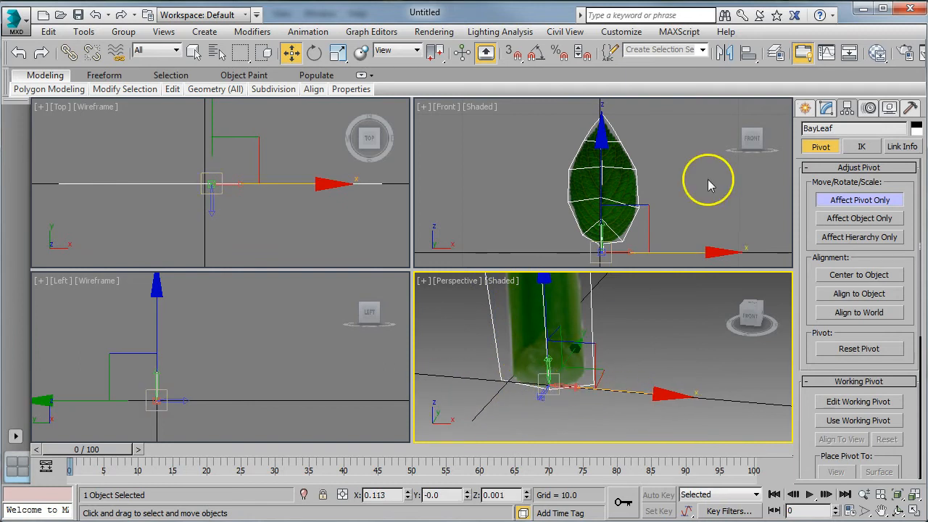
left_click(864, 200)
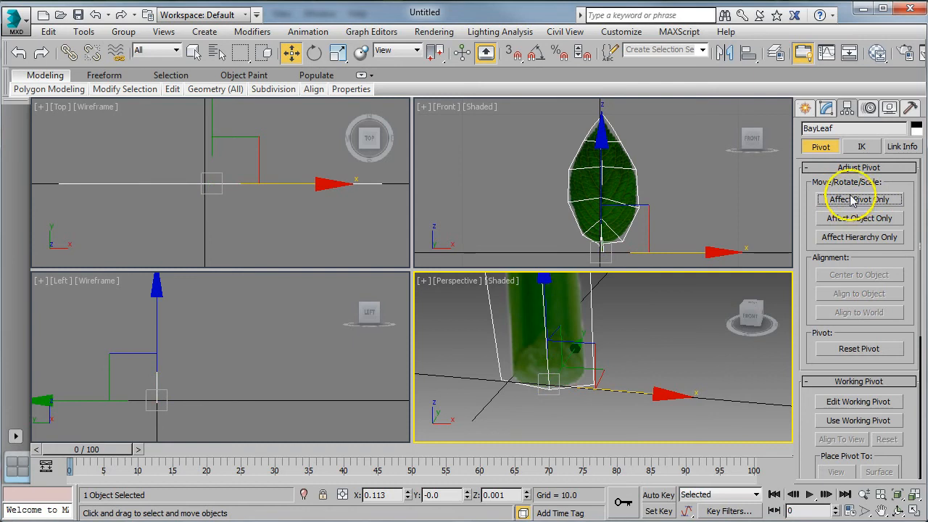
Step: Try rotating the leaf about its pivot at the stem end
scroll(544, 414, "down", 6)
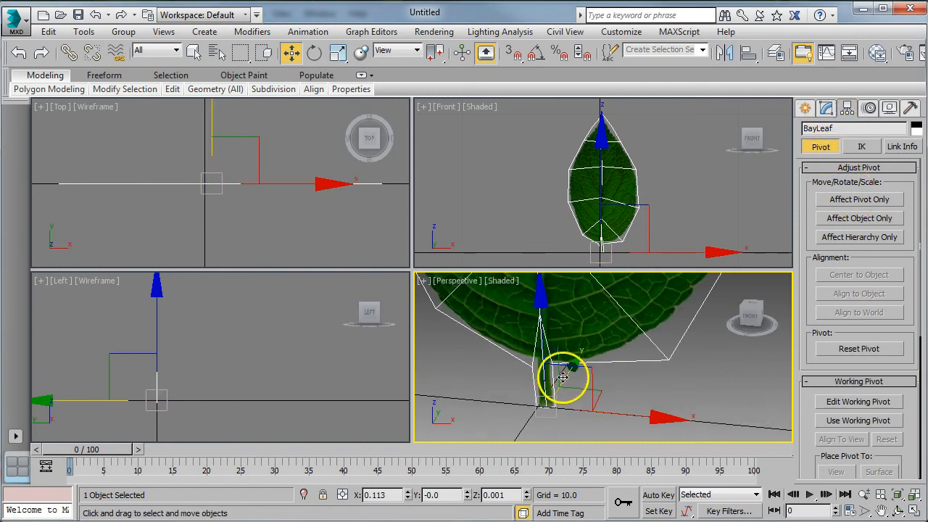
middle_click_drag(577, 394, 569, 382)
middle_click_drag(645, 426, 691, 405, "alt")
left_click(825, 110)
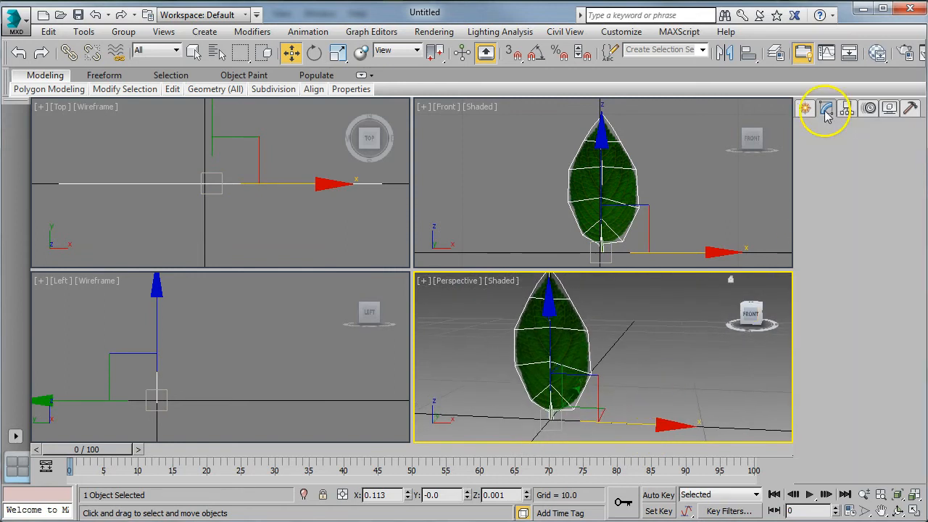
scroll(604, 368, "down", 4)
middle_click_drag(607, 368, 543, 379)
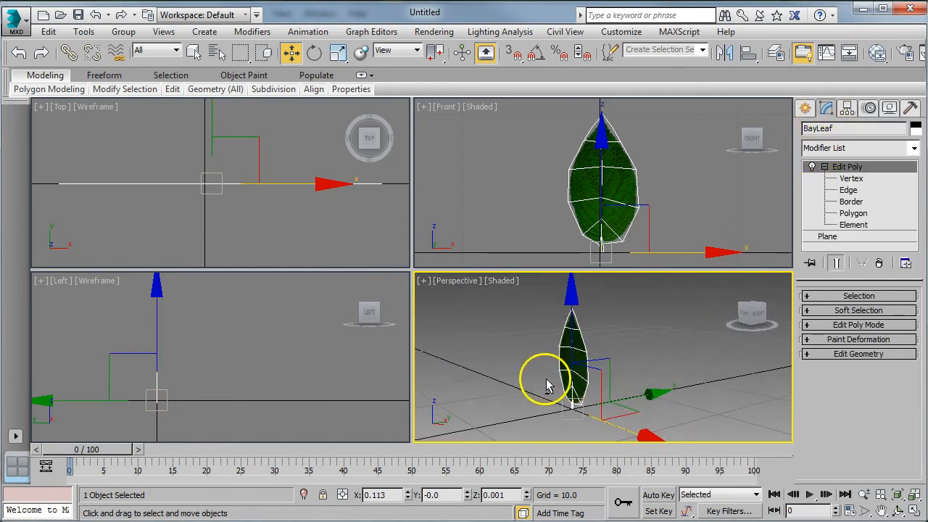
key("e")
left_click_drag(513, 336, 543, 307)
key("w")
middle_click_drag(601, 379, 650, 371, "alt")
Step: Turn on angle snap and add a Bend modifier to the leaf
left_click(535, 58)
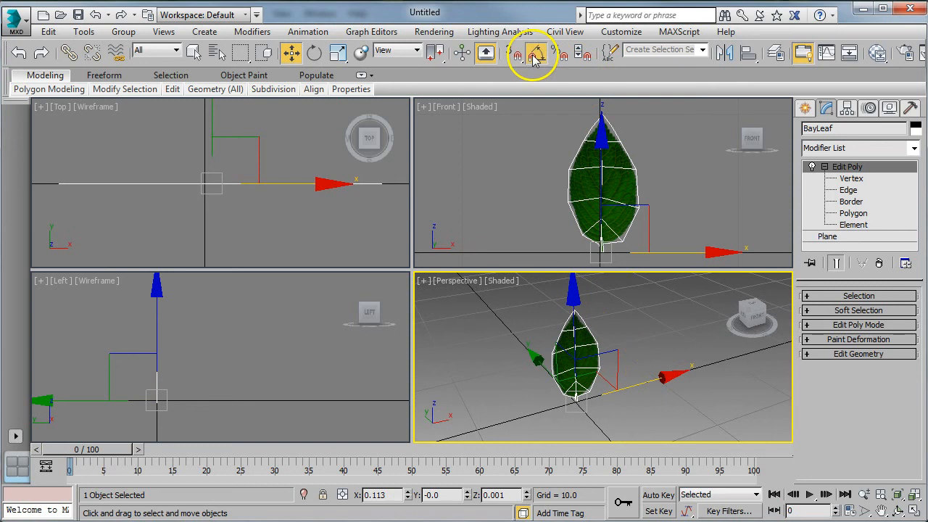
left_click(844, 149)
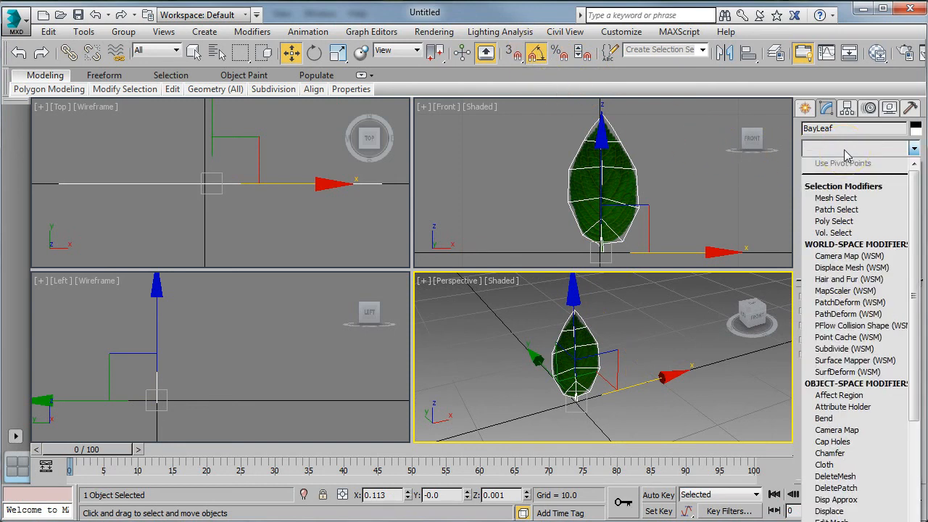
key("b")
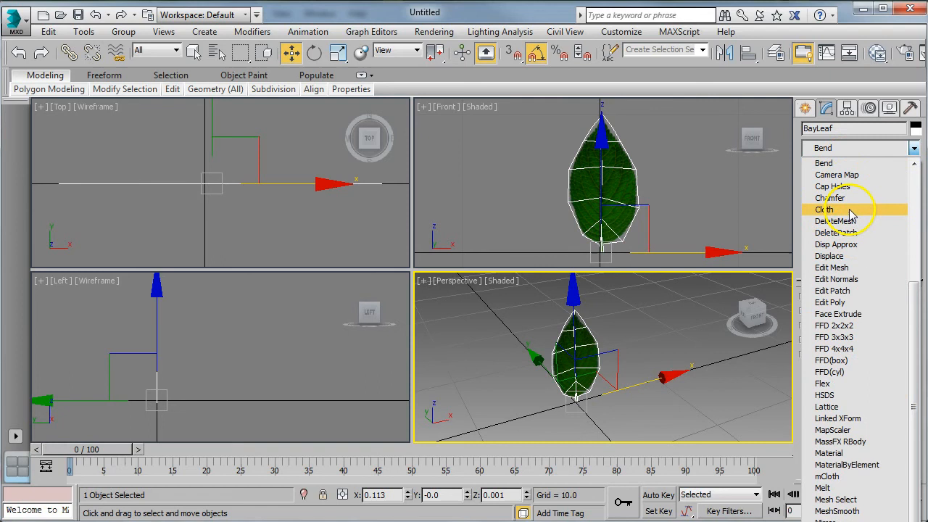
left_click(823, 164)
Step: Bend the leaf with an angle of -94.5, a direction of 90 and Y as the bend axis
middle_click_drag(551, 348, 566, 385, "alt")
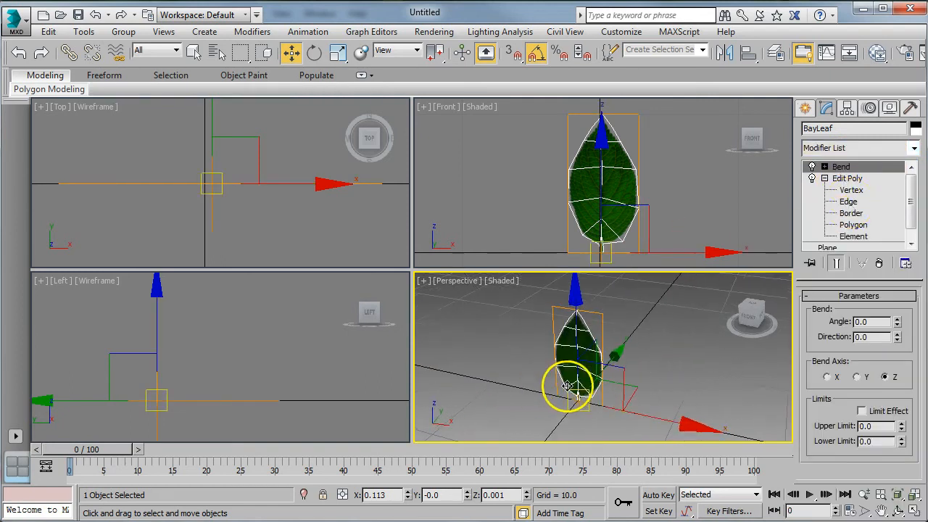
left_click_drag(897, 326, 895, 306)
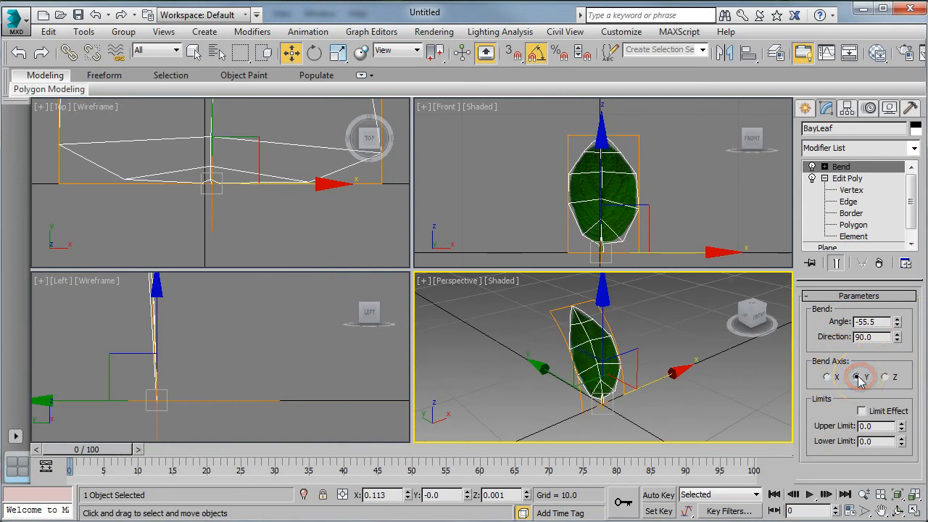
left_click_drag(891, 323, 896, 366)
middle_click_drag(681, 404, 631, 378, "alt")
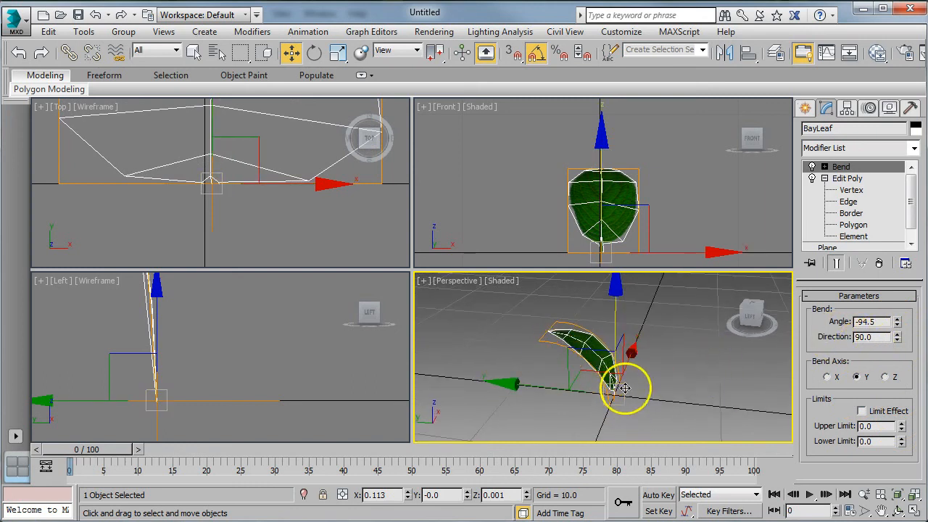
Step: Try other Bend directions on the leaf, up to 466, and return the direction to 90
middle_click_drag(507, 379, 580, 377, "alt")
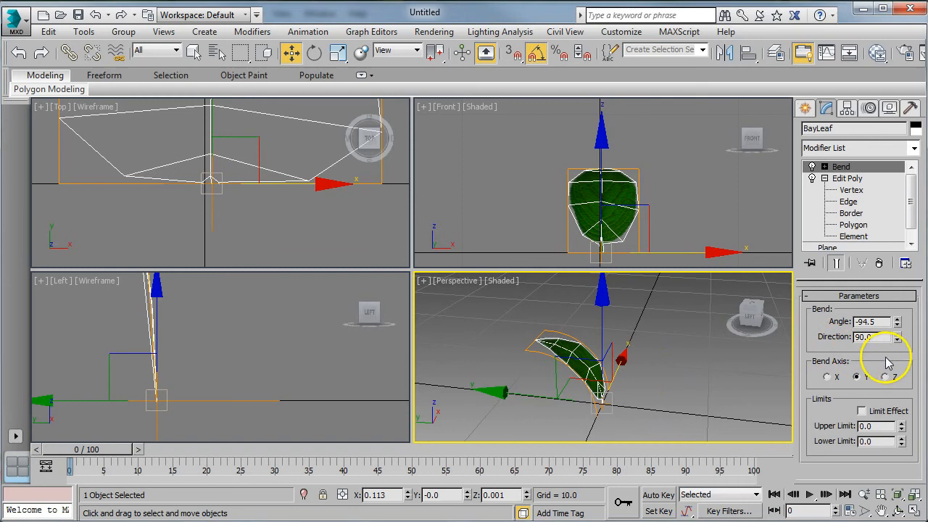
left_click_drag(897, 341, 895, 27)
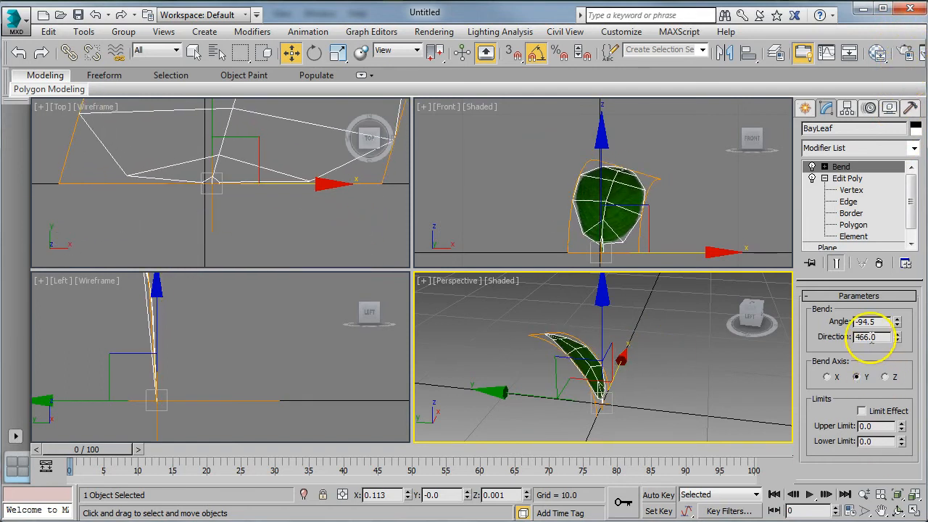
key("Return")
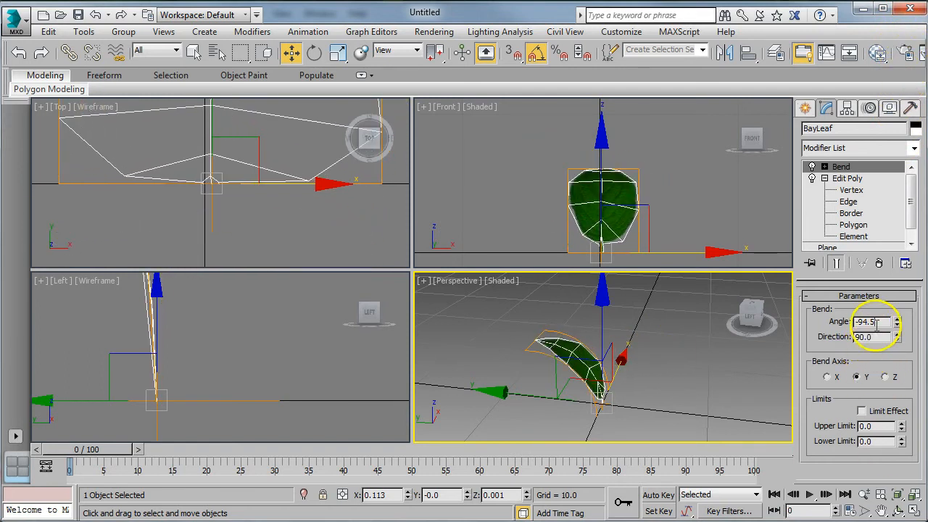
Step: Set the leaf's Bend angle to -81.5 and collapse the Edit Poly entry in the modifier stack
left_click_drag(896, 327, 902, 301)
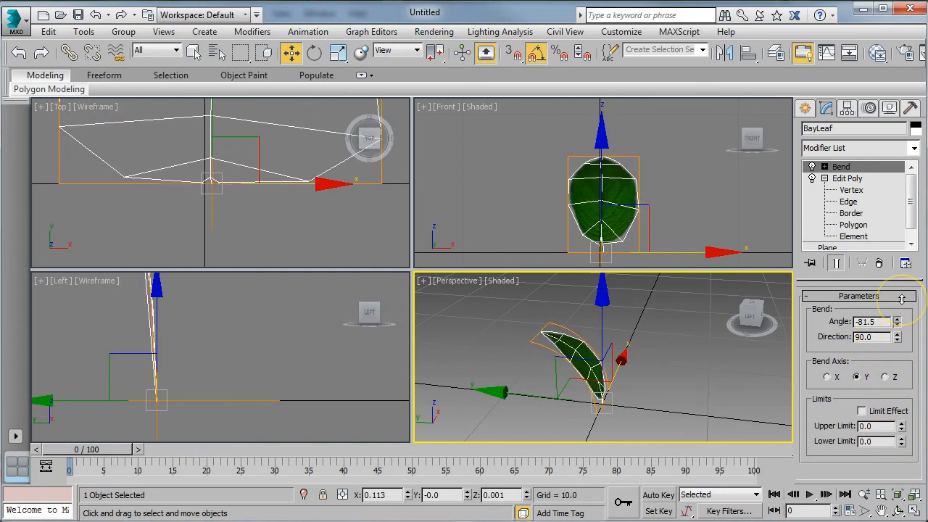
left_click(824, 166)
left_click(824, 166)
left_click(824, 178)
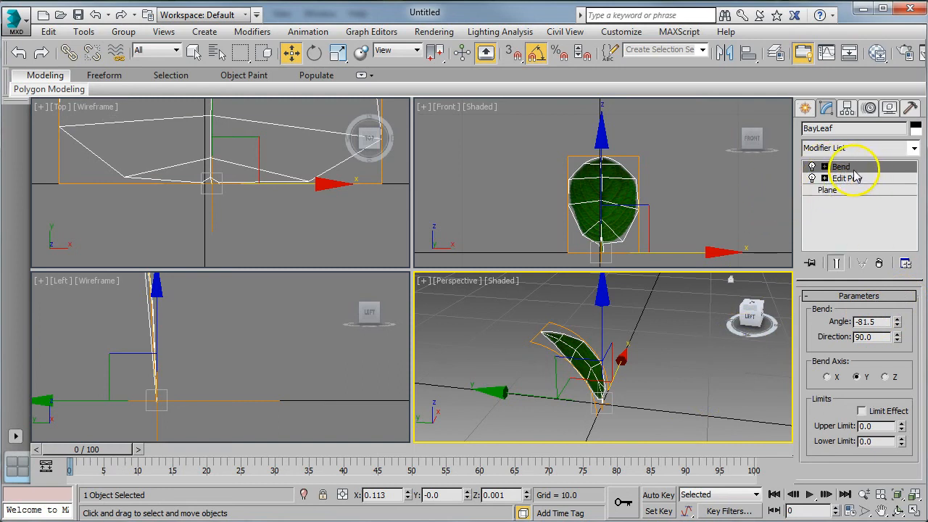
Step: Rotate the leaf about its X axis to 65 degrees so it leans outward from the stem end
key("e")
middle_click_drag(567, 390, 552, 388, "alt")
key("minus")
key("minus")
key("minus")
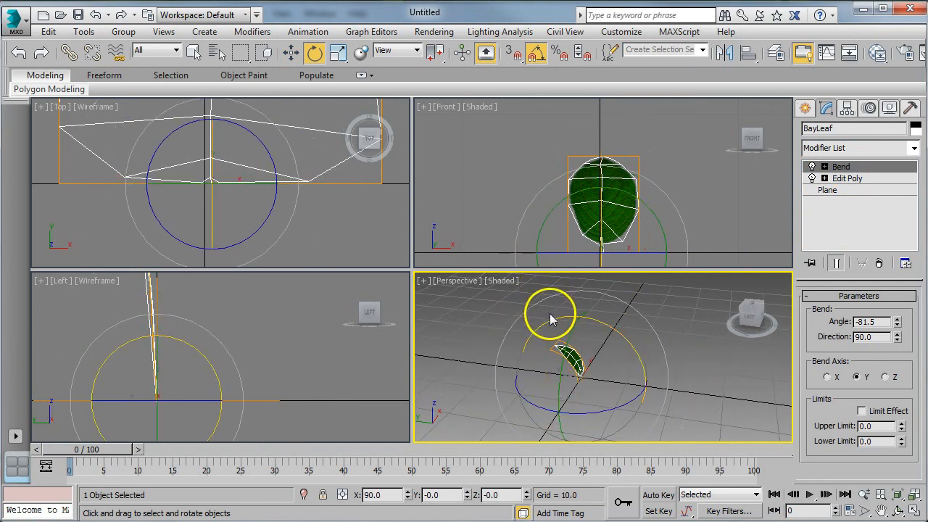
left_click_drag(557, 319, 543, 267)
Step: Duplicate the leaf three times as copies around the stem, rotating each one a further 90 degrees about Z
middle_click_drag(639, 408, 592, 380, "alt")
key("w")
key("e")
middle_click_drag(601, 414, 634, 377, "alt")
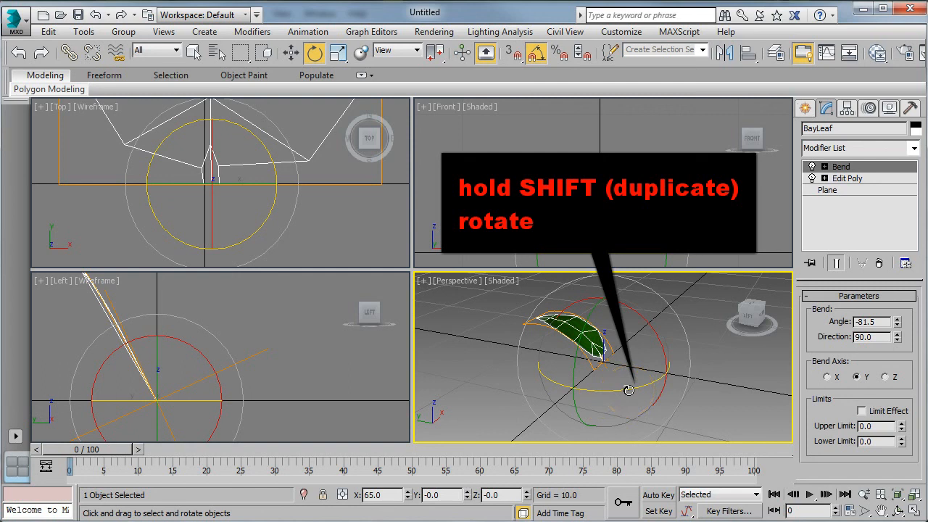
mouse_move(629, 390)
left_mouse_down("shift")
mouse_move(551, 389)
mouse_move(571, 392)
left_mouse_up("shift")
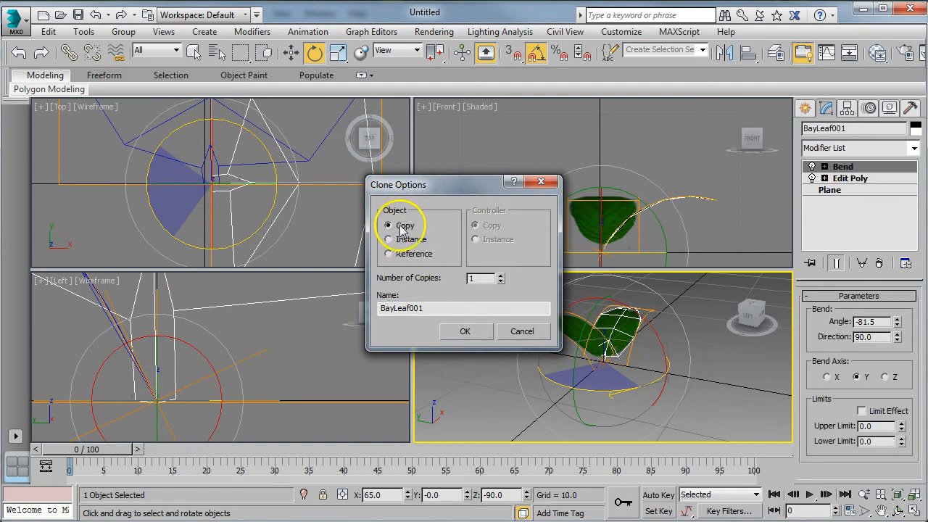
left_click(464, 331)
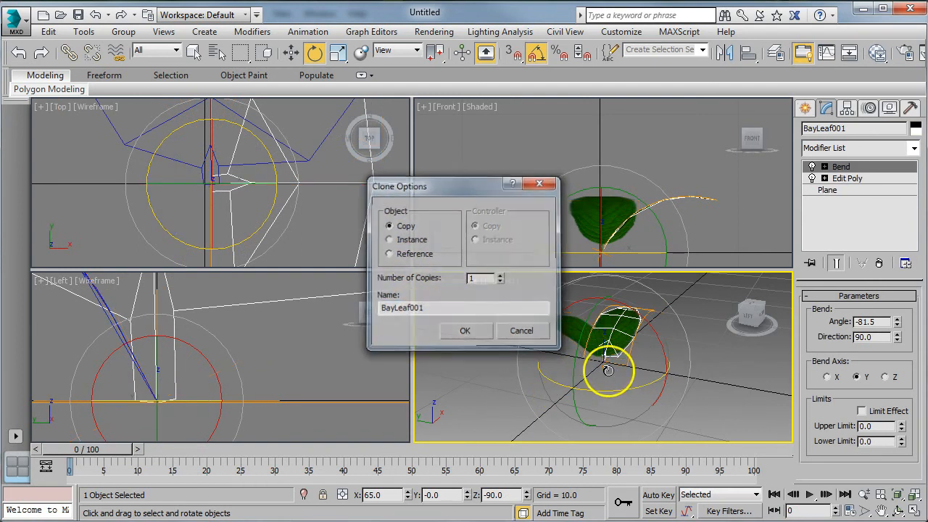
mouse_move(621, 387)
left_mouse_down()
mouse_move(555, 384)
mouse_move(565, 388)
left_mouse_up()
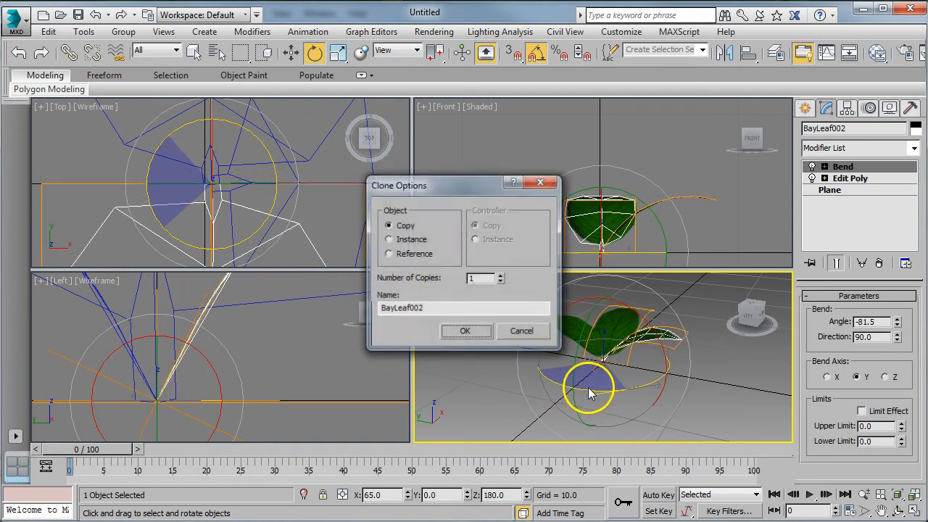
left_click(465, 332)
mouse_move(627, 389)
left_mouse_down("shift")
mouse_move(556, 389)
mouse_move(565, 391)
left_mouse_up("shift")
left_click(464, 331)
Step: Add a second Bend modifier to BayLeaf001 with an angle of 8 and X as the bend axis
mouse_move(673, 372)
middle_mouse_down("alt")
mouse_move(574, 416)
mouse_move(630, 355)
mouse_move(627, 370)
mouse_move(642, 384)
mouse_move(616, 342)
mouse_move(551, 337)
mouse_move(623, 368)
middle_mouse_up("alt")
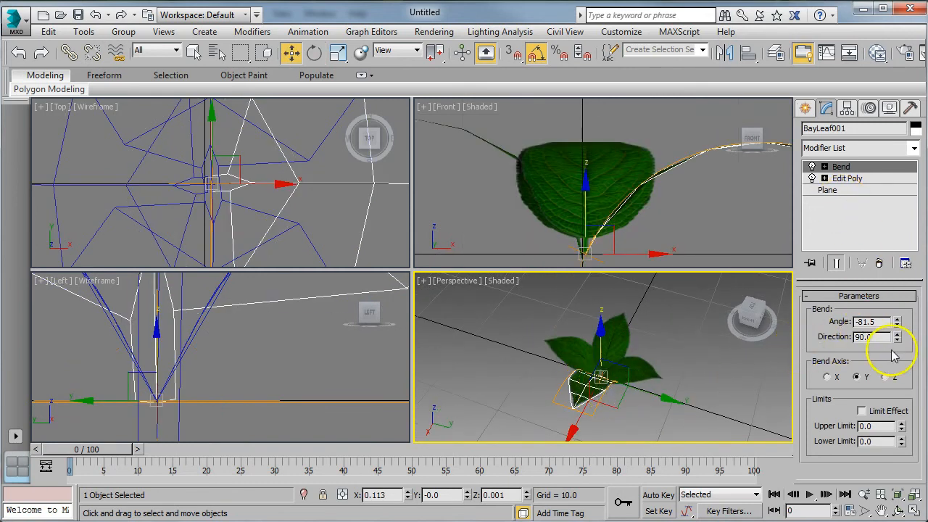
left_click(855, 148)
key("b")
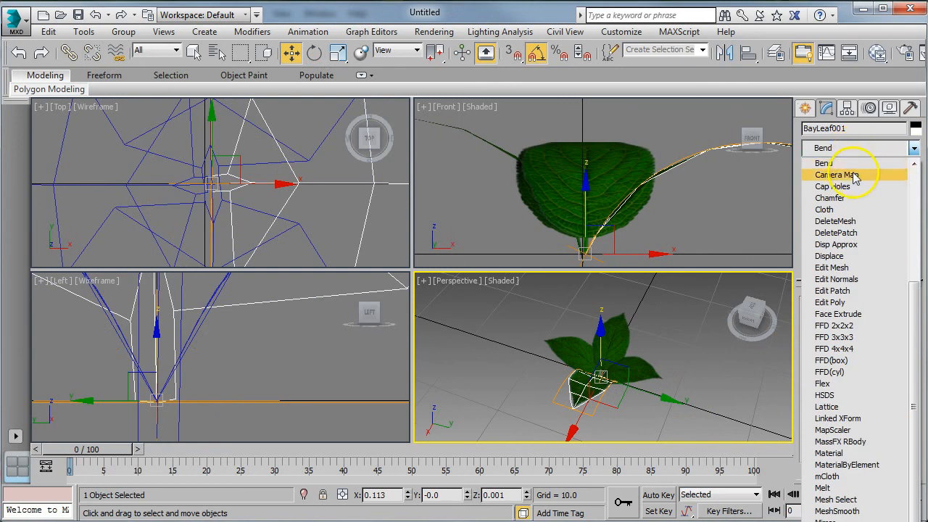
left_click(826, 163)
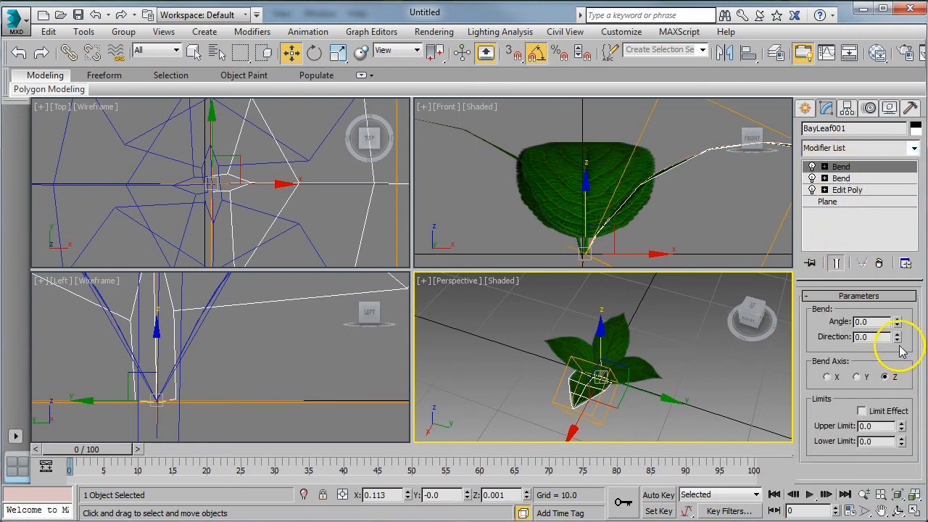
mouse_move(897, 323)
left_mouse_down()
mouse_move(895, 333)
mouse_move(884, 249)
mouse_move(905, 382)
mouse_move(891, 290)
mouse_move(895, 321)
mouse_move(891, 311)
left_mouse_up()
scroll(601, 379, "up", 5)
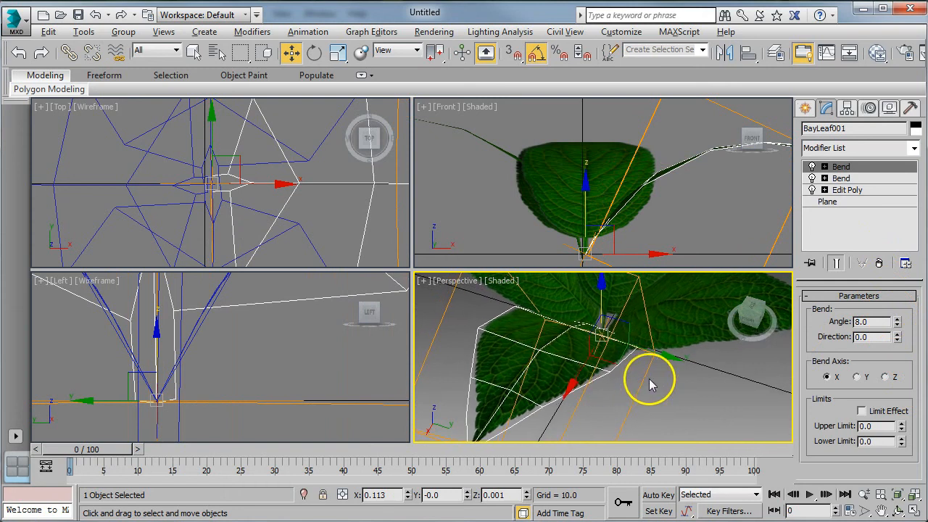
scroll(544, 382, "up", 5)
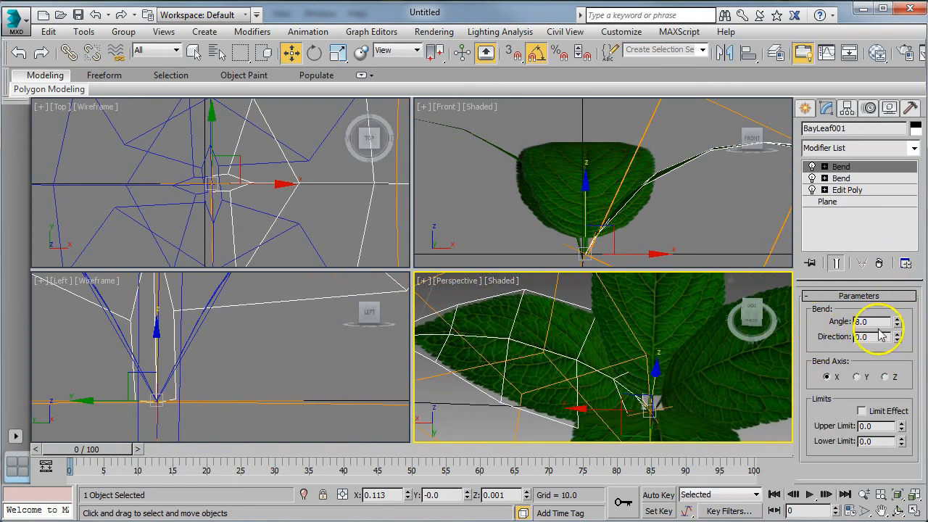
Step: Try directions of 163.5 and 255.5 for the second Bend on BayLeaf001
left_click_drag(897, 337, 891, 108)
middle_click_drag(577, 354, 750, 350)
scroll(580, 340, "down", 5)
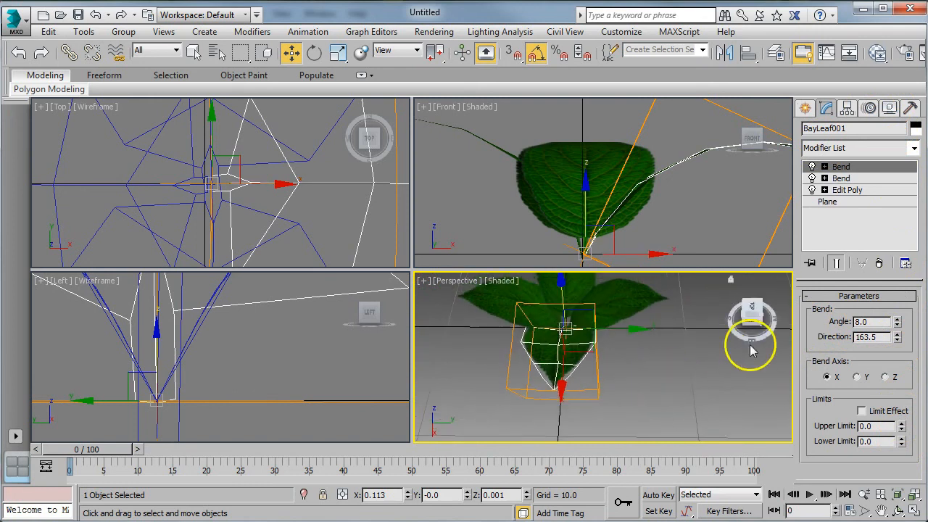
left_click_drag(897, 335, 878, 203)
middle_click_drag(622, 426, 553, 371, "alt")
Step: Change the second Bend's axis to Y and increase its direction until the leaf's tip droops downward
left_click(884, 376)
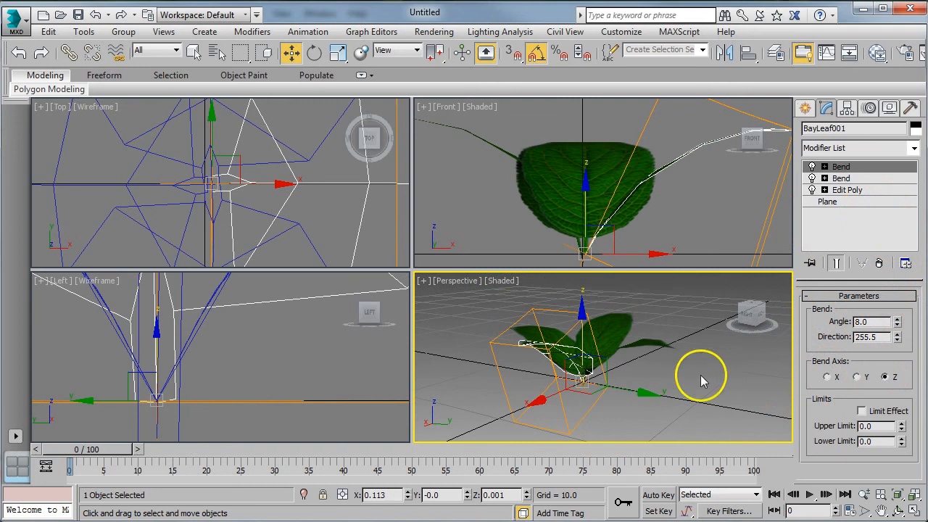
left_click(856, 377)
middle_click_drag(704, 379, 653, 380, "alt")
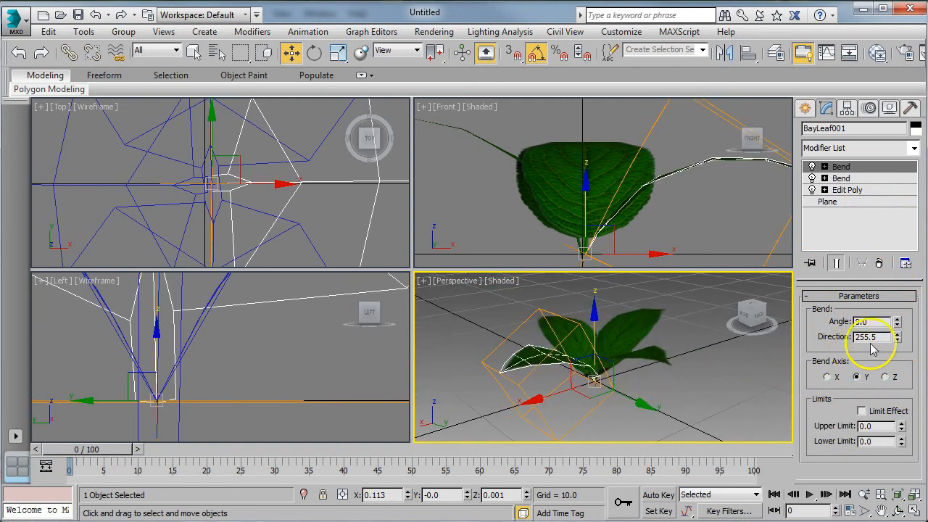
left_click_drag(899, 337, 905, 263)
Step: Deselect BayLeaf001 and select the neighbouring copy, BayLeaf002
middle_click_drag(664, 368, 627, 326, "alt")
left_click(577, 364)
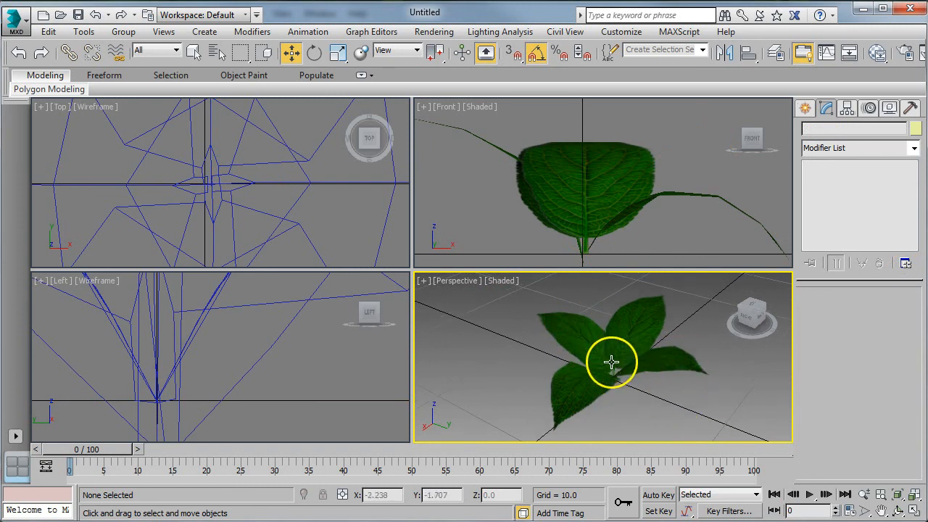
left_click(586, 341)
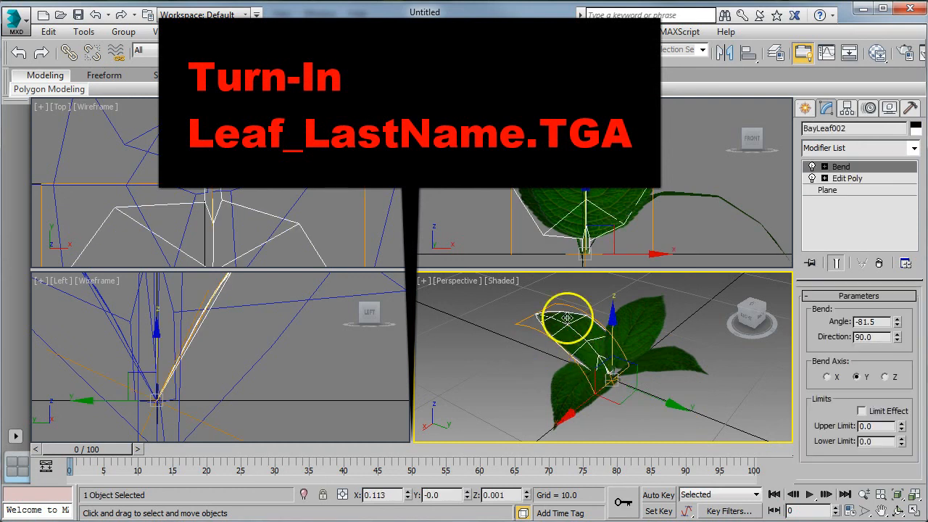